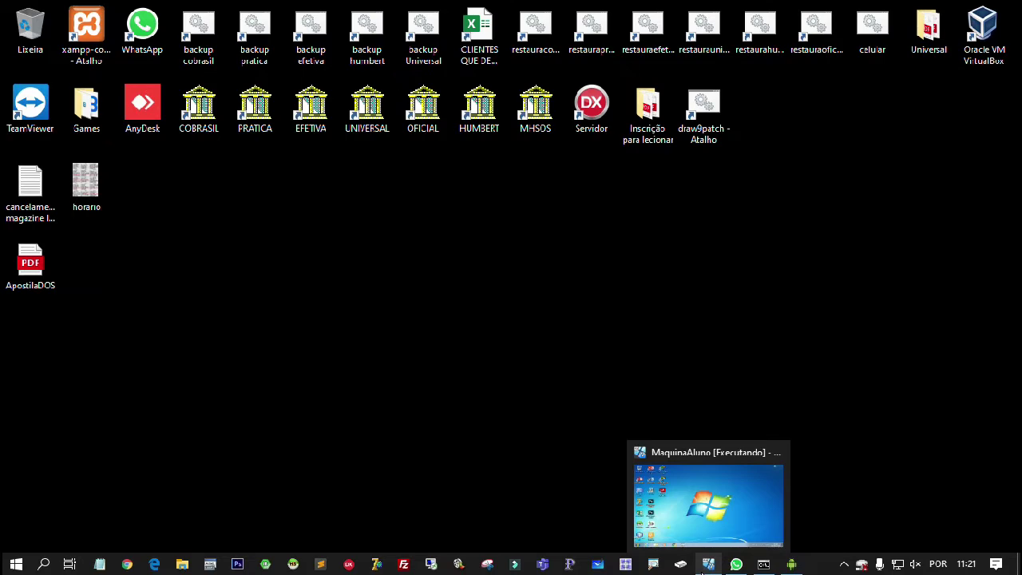
Switch to the MaquinaAluno virtual machine and create a blank workbook in Excel 2013.
click(700, 569)
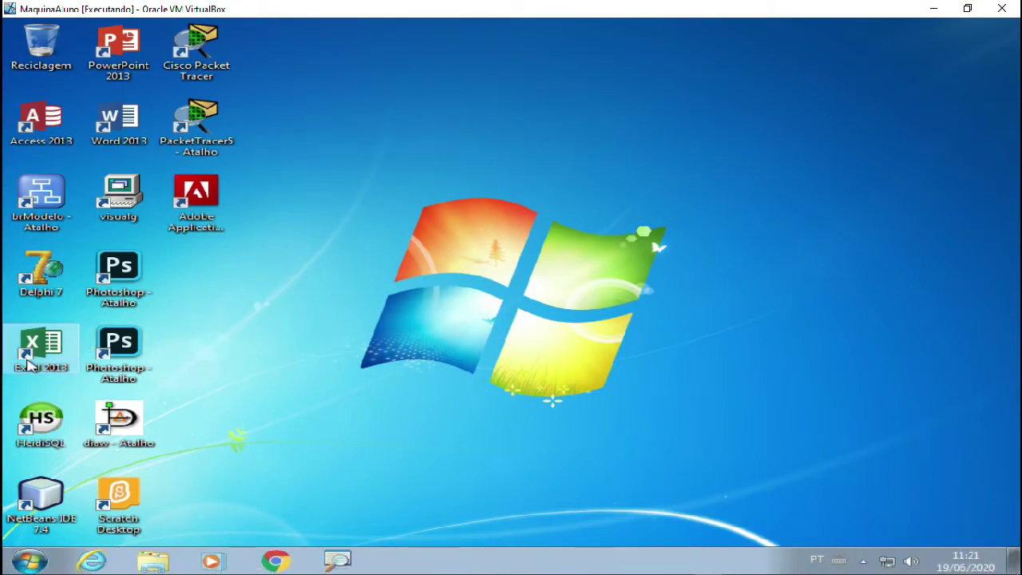
double_click(30, 362)
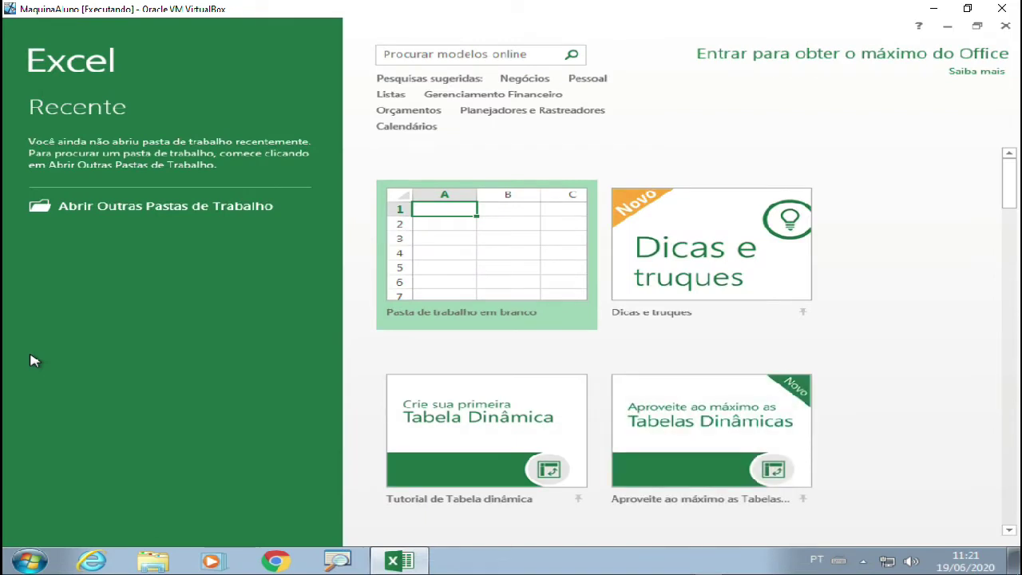
click(474, 272)
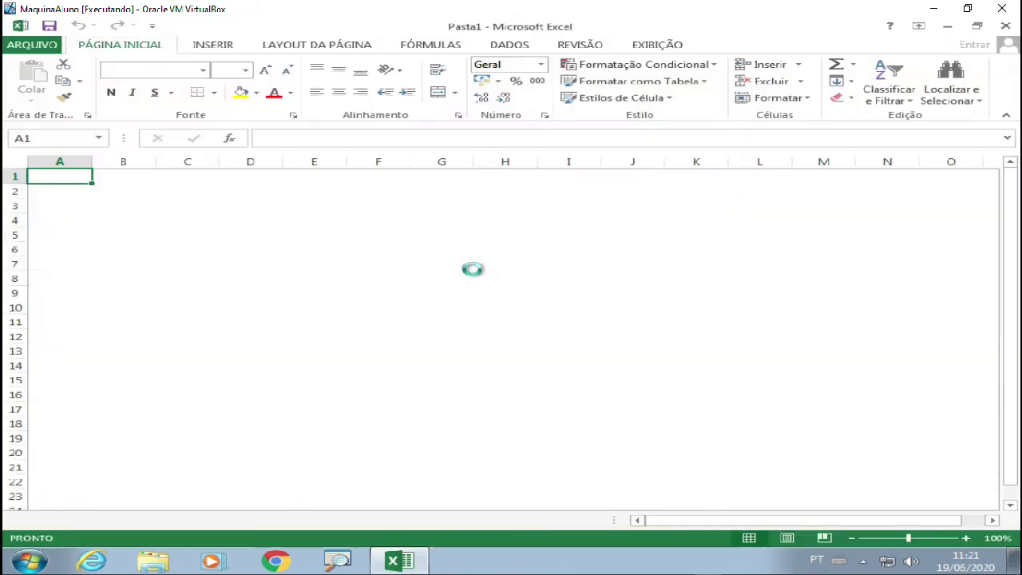
click(473, 269)
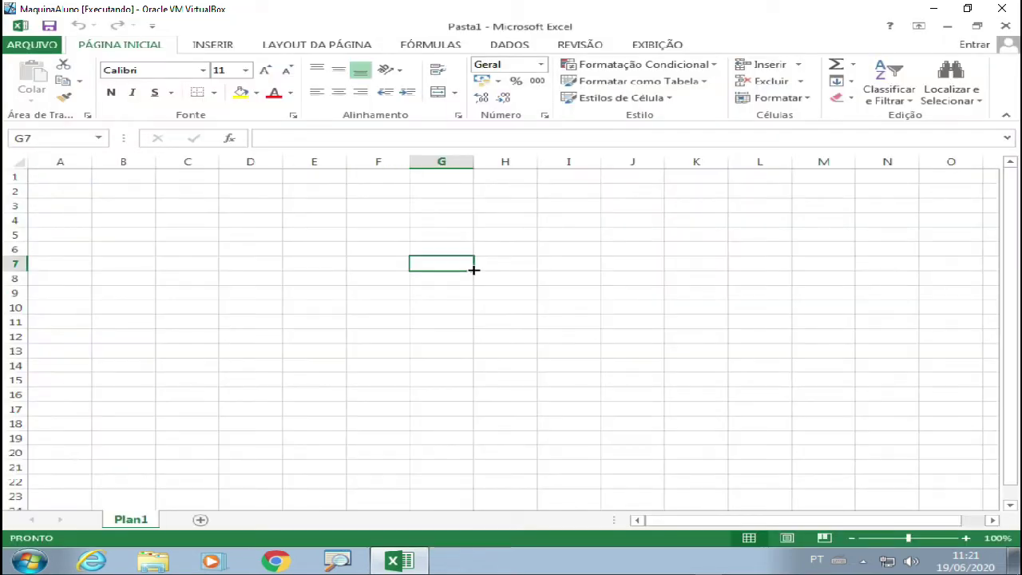
Starting from cell A1, move the active cell rightward along row 1 one column at a time, and return to A1.
click(71, 181)
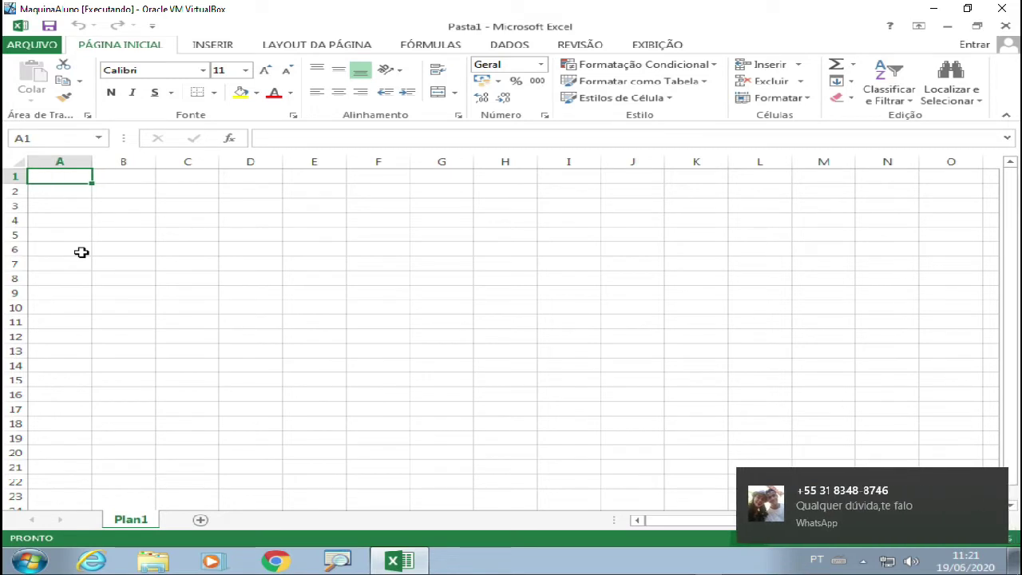
key(Right)
key(Right)
key(Right)
key(Right)
key(Right)
key(Right)
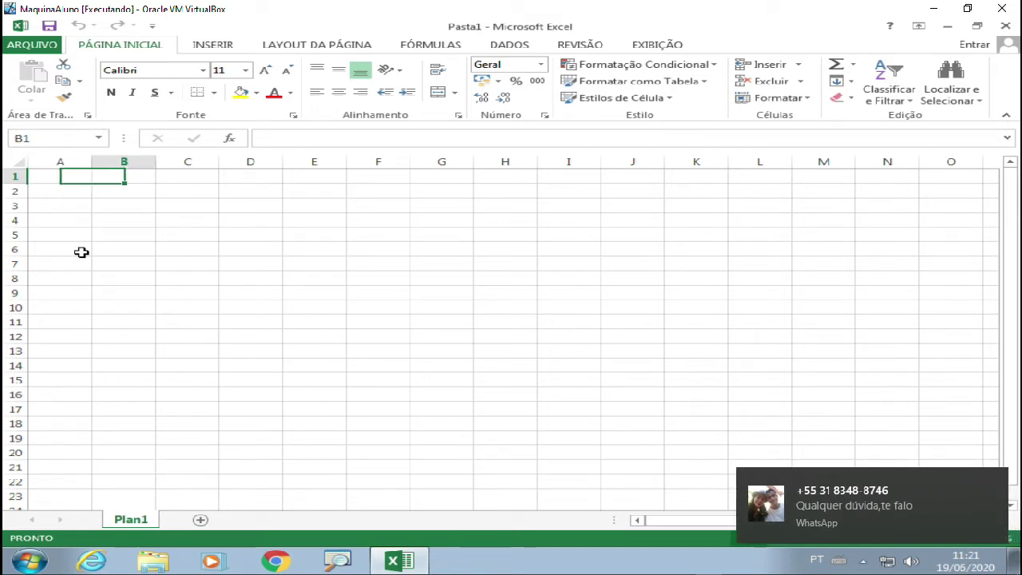
key(Left)
key(Left)
key(Left)
key(Left)
key(Left)
key(Left)
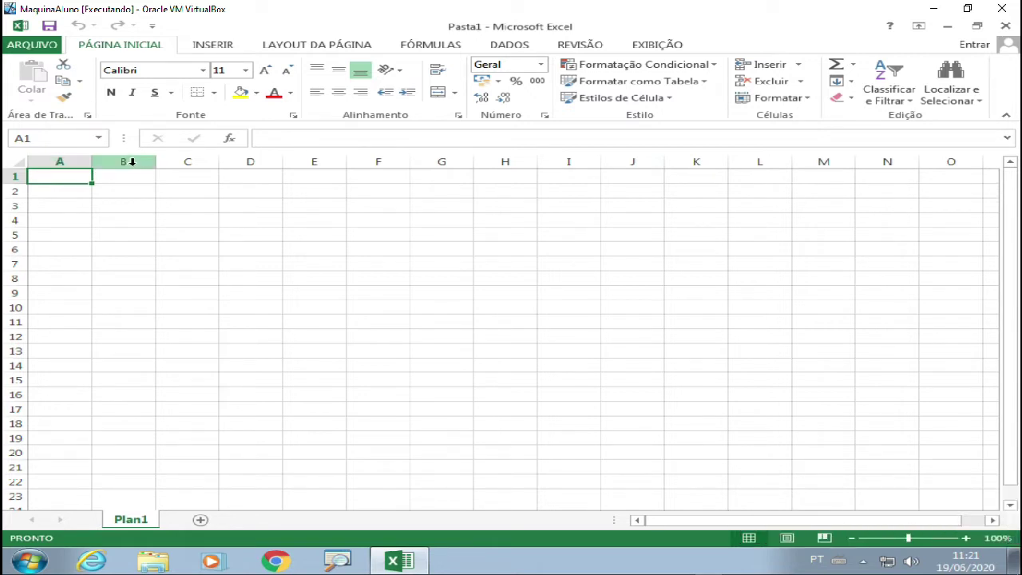
Jump to the sheet's last column and last row, returning to cell A1 after each jump.
key(End)
key(Right)
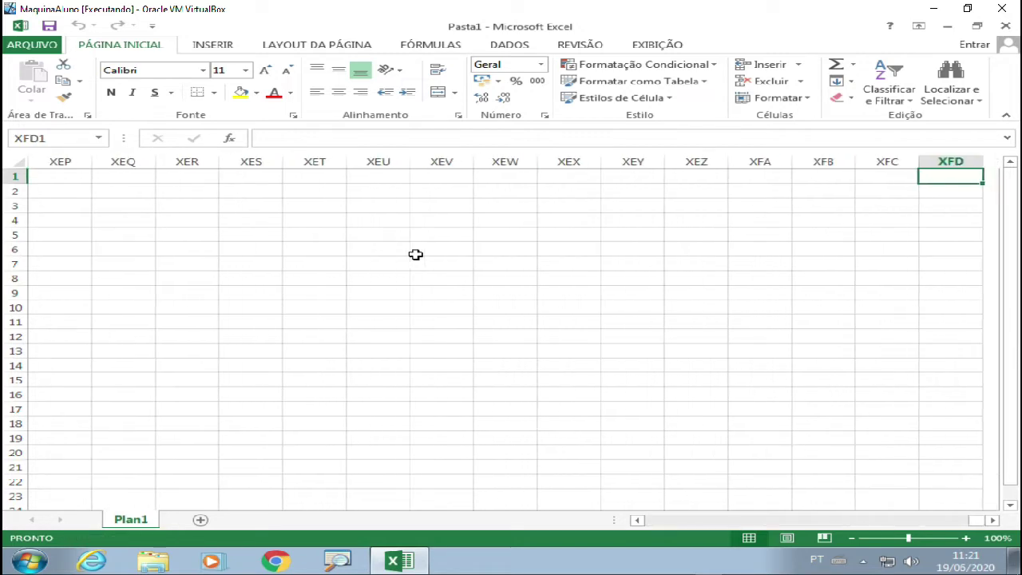
key(ctrl+Home)
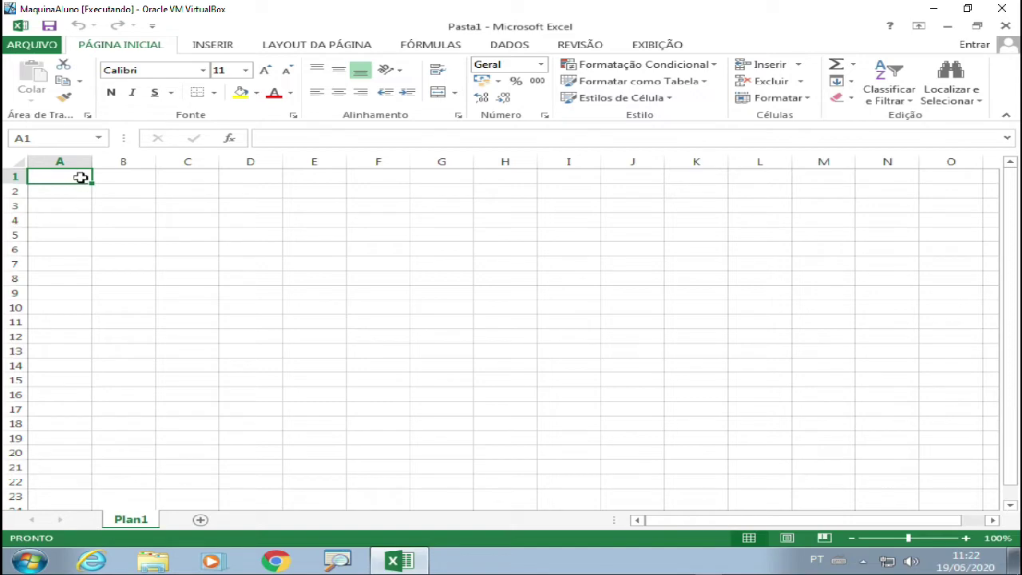
key(ctrl+Down)
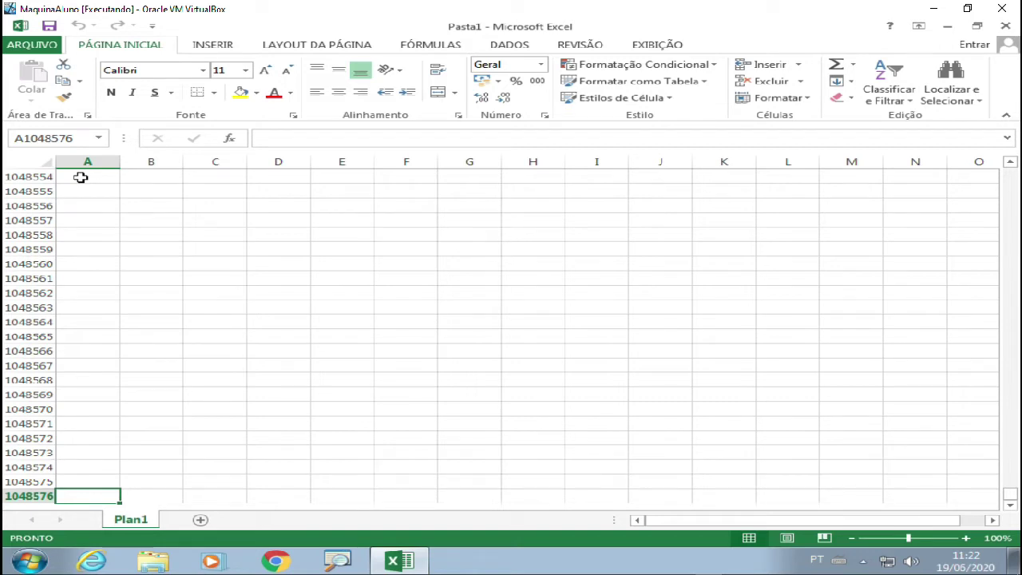
key(ctrl+Up)
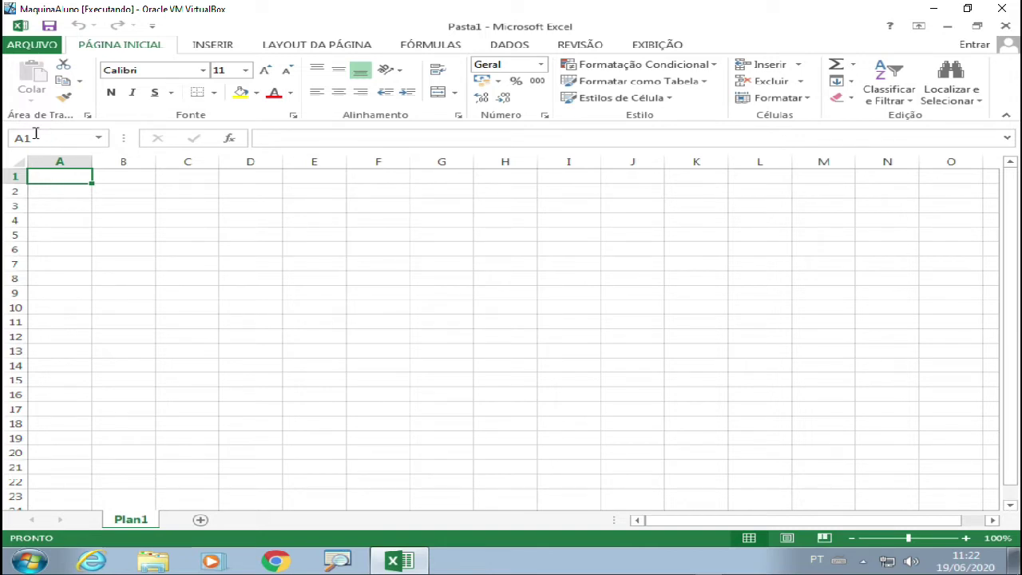
Select cells A2 through A7 one after another to examine their cell addresses.
click(75, 189)
click(64, 206)
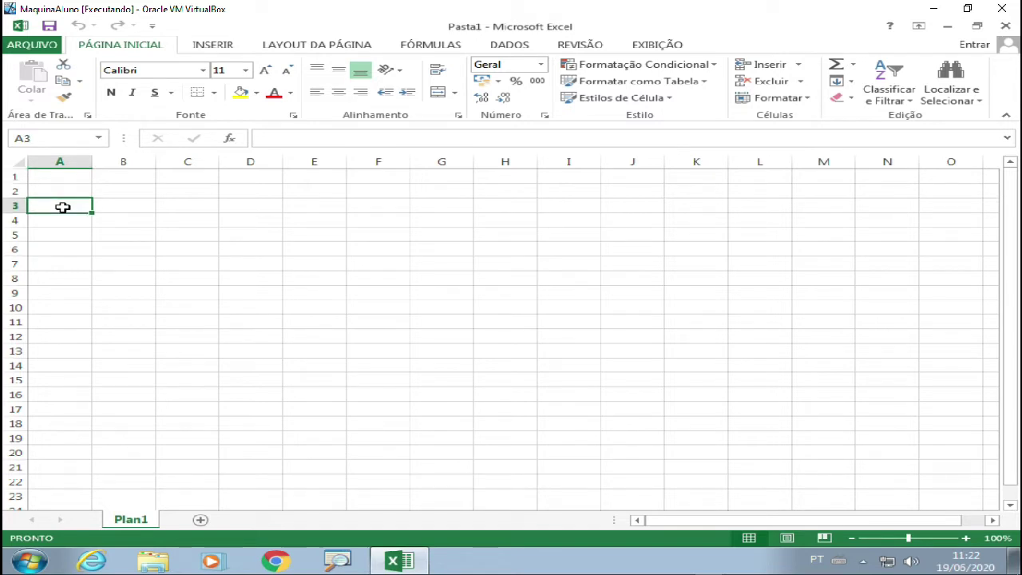
click(66, 222)
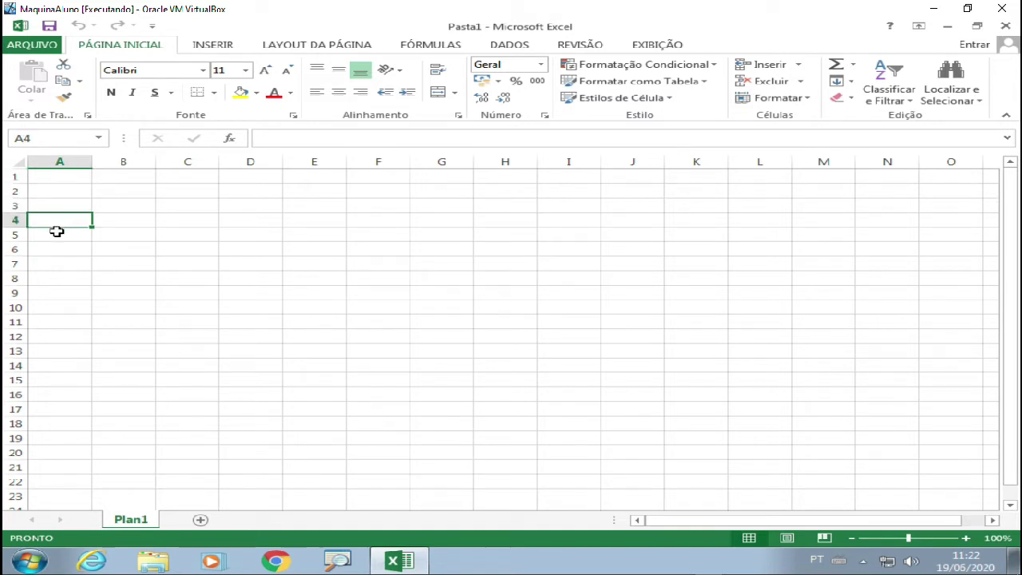
click(57, 232)
click(53, 250)
click(62, 264)
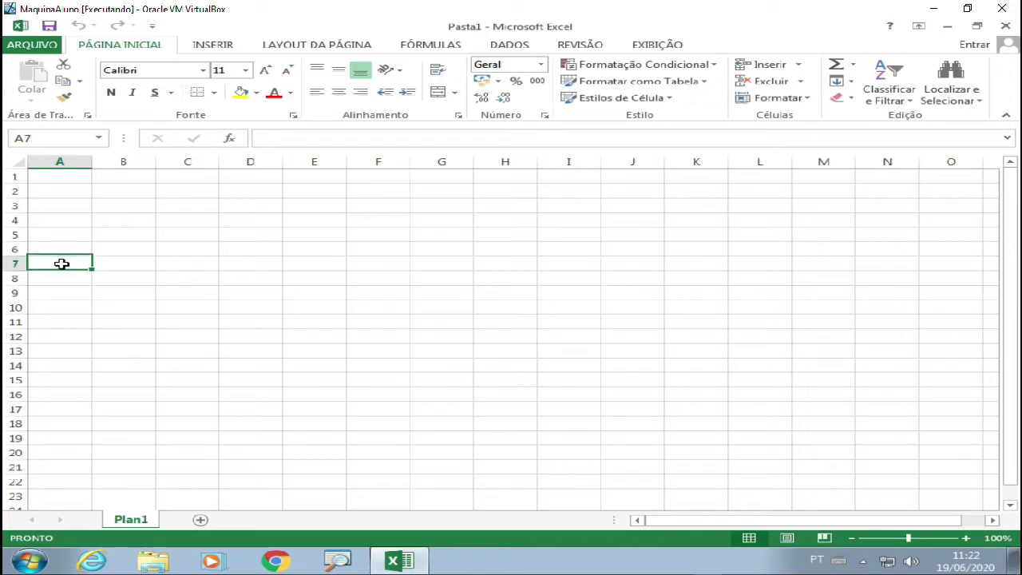
Select cells B1 through B7 one after another to examine their cell addresses.
click(128, 176)
click(122, 190)
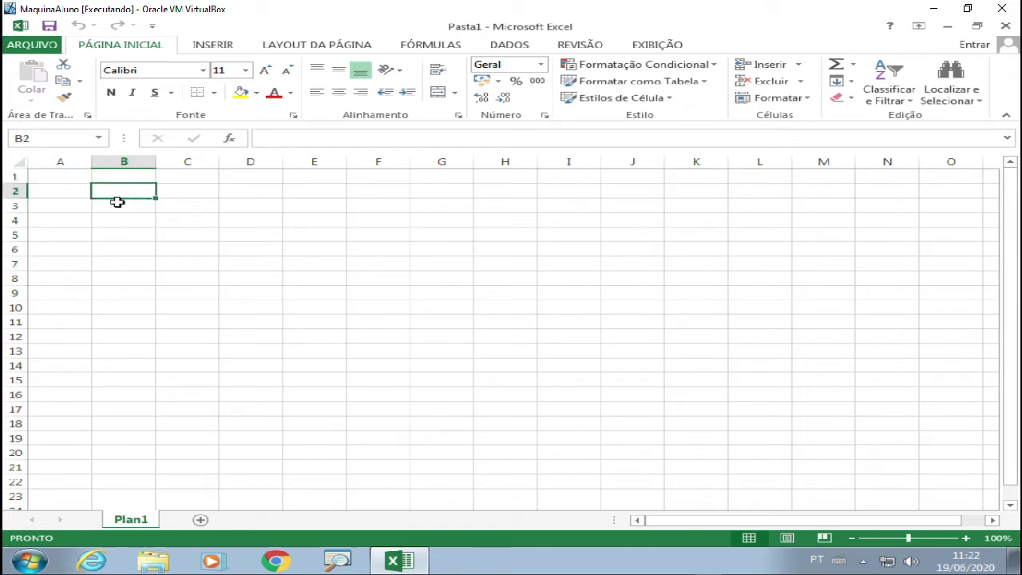
click(120, 203)
click(117, 221)
click(116, 234)
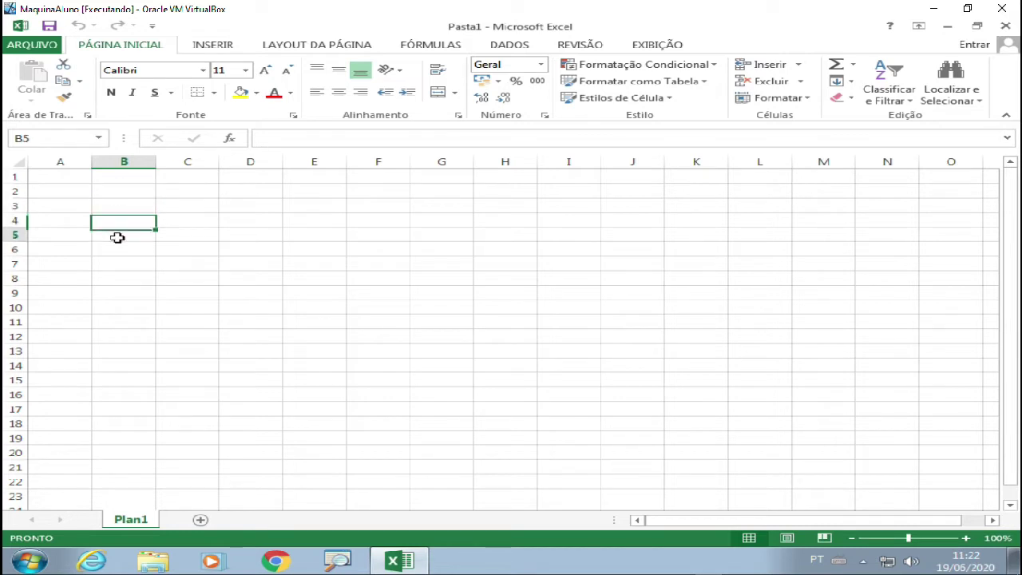
click(117, 250)
click(120, 264)
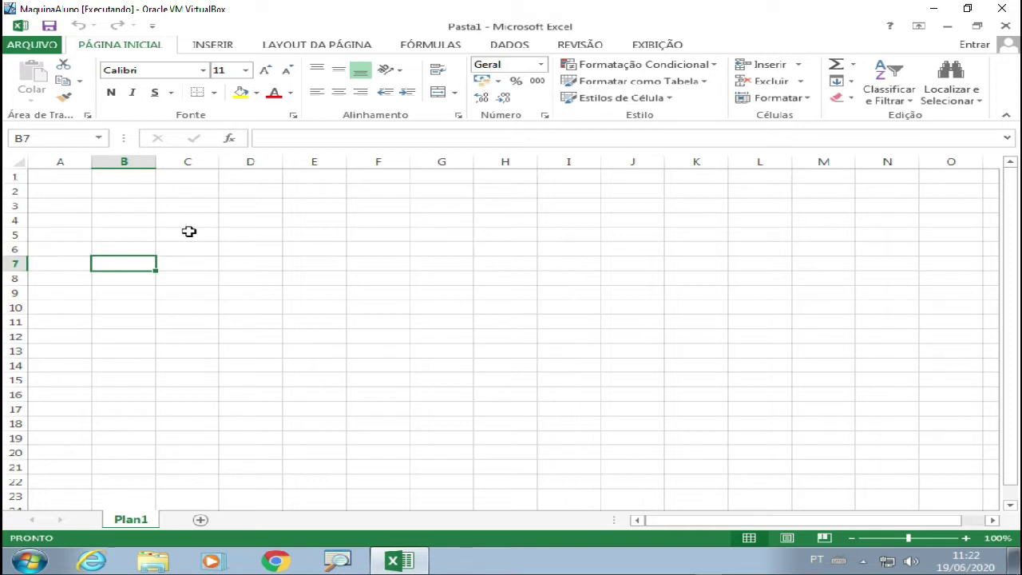
Compare cell addresses along row 1 by selecting A1, D1, A1 again and B1.
click(43, 181)
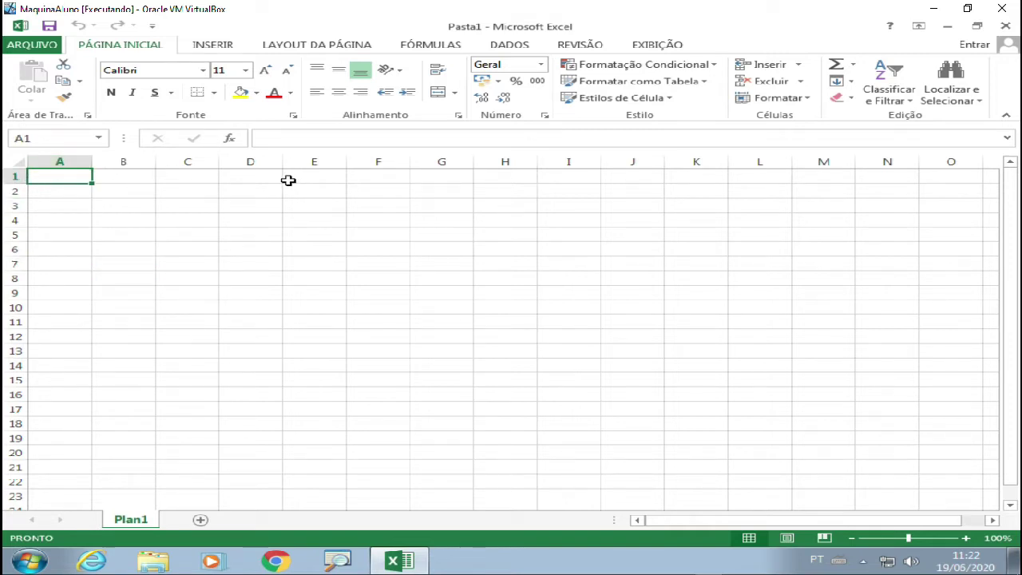
click(264, 177)
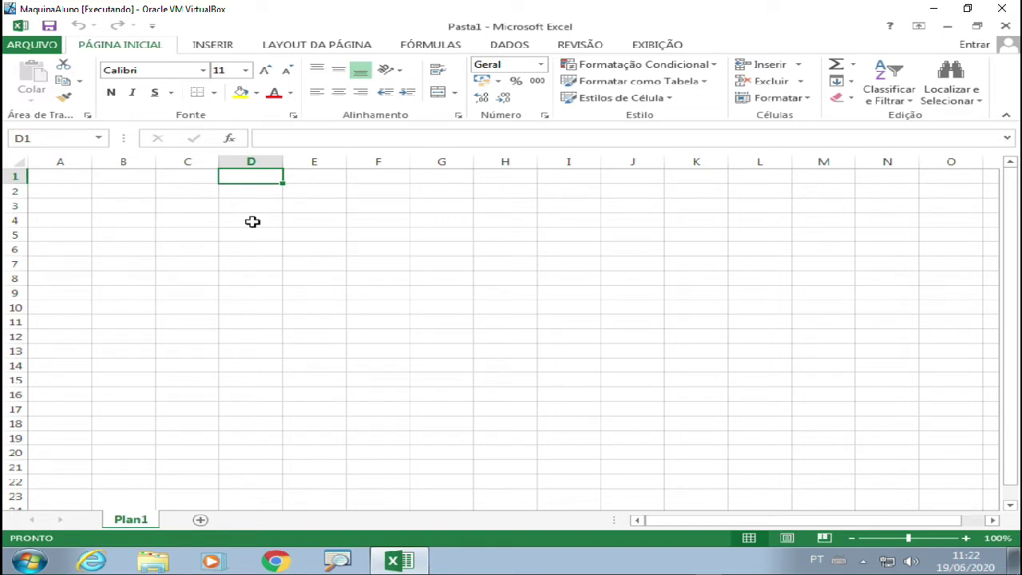
click(50, 178)
click(130, 177)
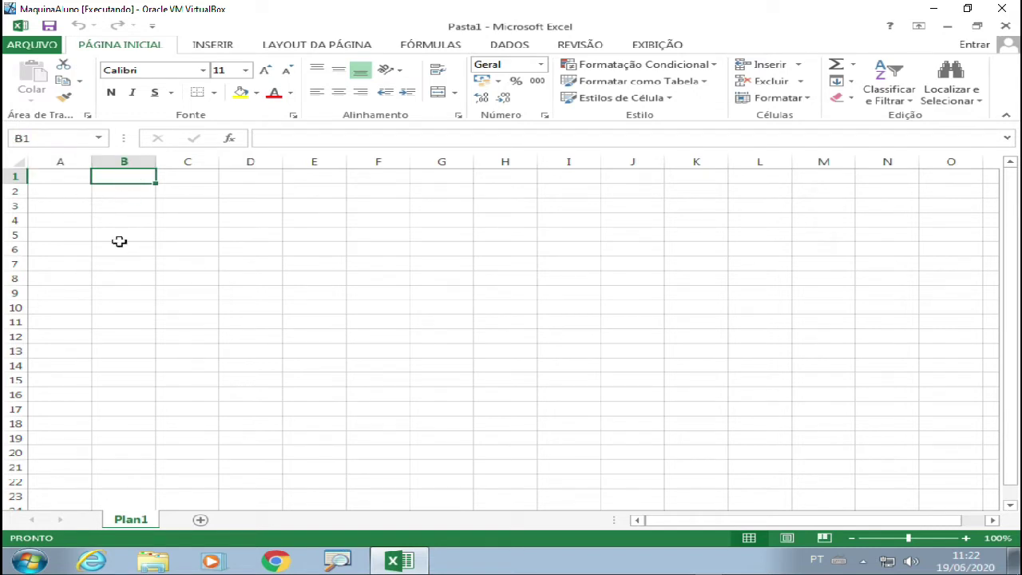
Enter the sample text "sakjfdsalkfjasfsdfjsaflskfjsalkfjsaf" in cell A1.
click(67, 176)
text(sakjfdsalkfj)
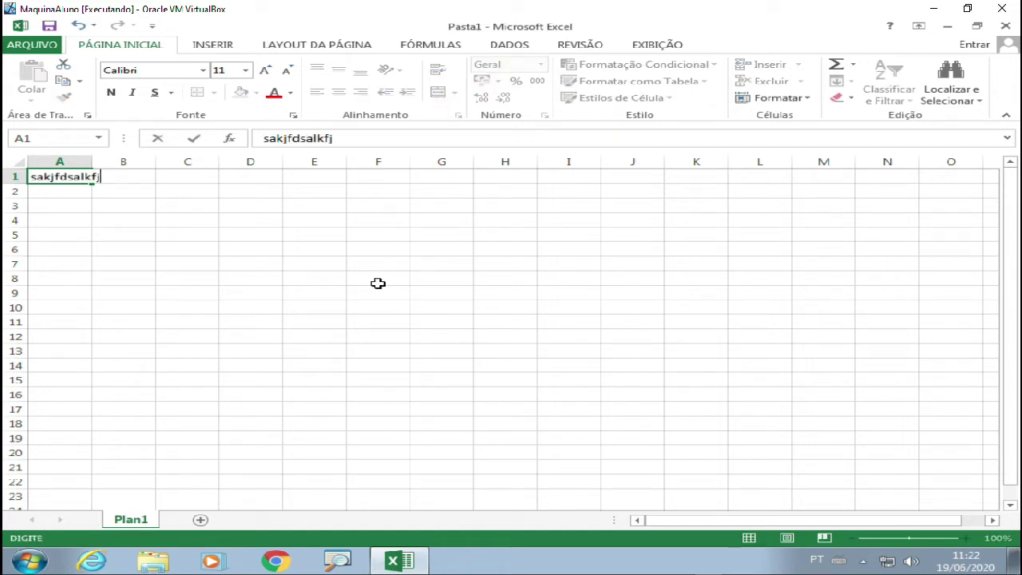
text(asfsdfjsaflskfjsalkfjsaf)
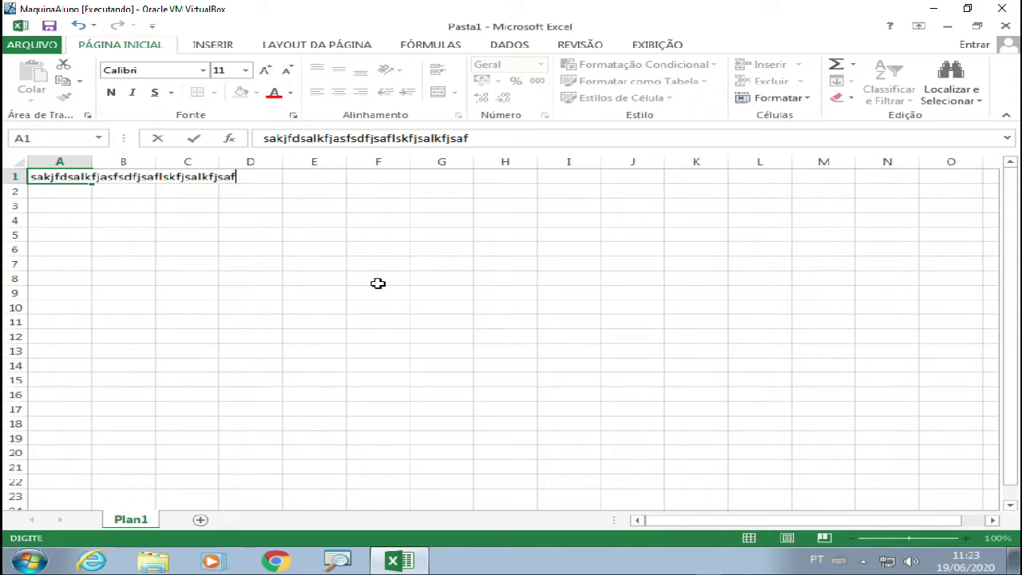
key(Return)
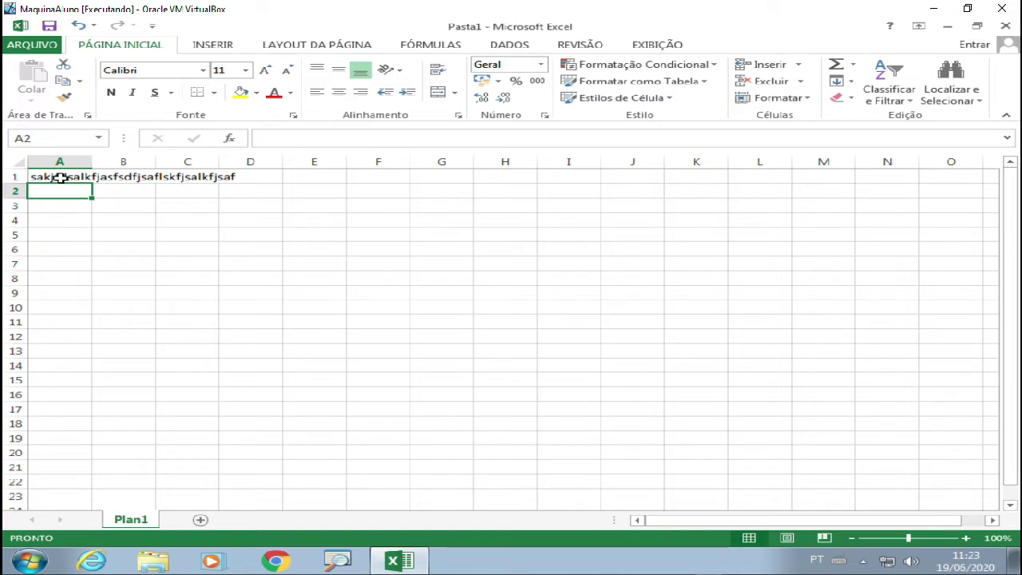
Compare the formula bar contents of cells B1 and A1, and open A1 for in-cell editing.
click(134, 176)
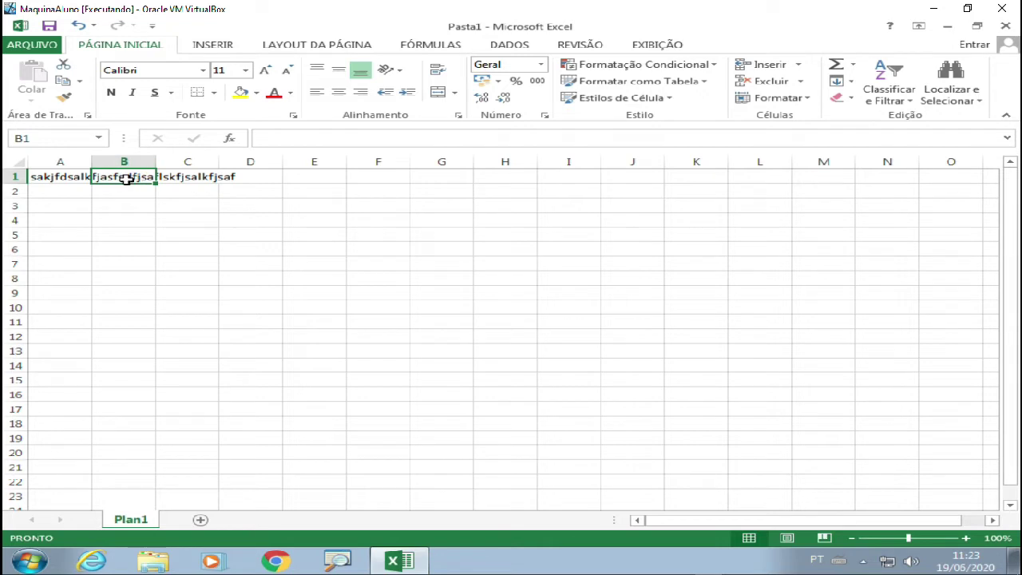
click(267, 138)
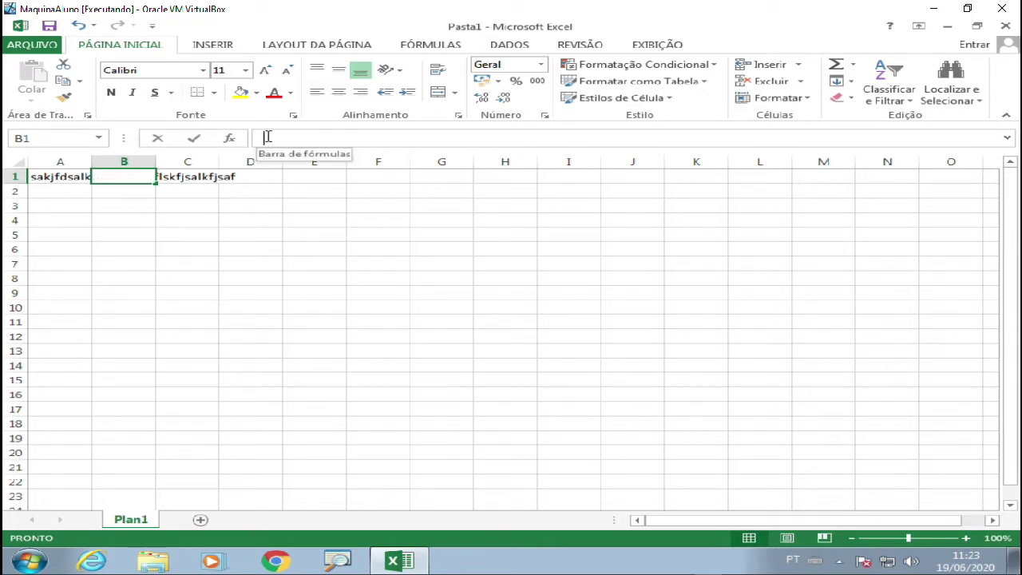
click(69, 174)
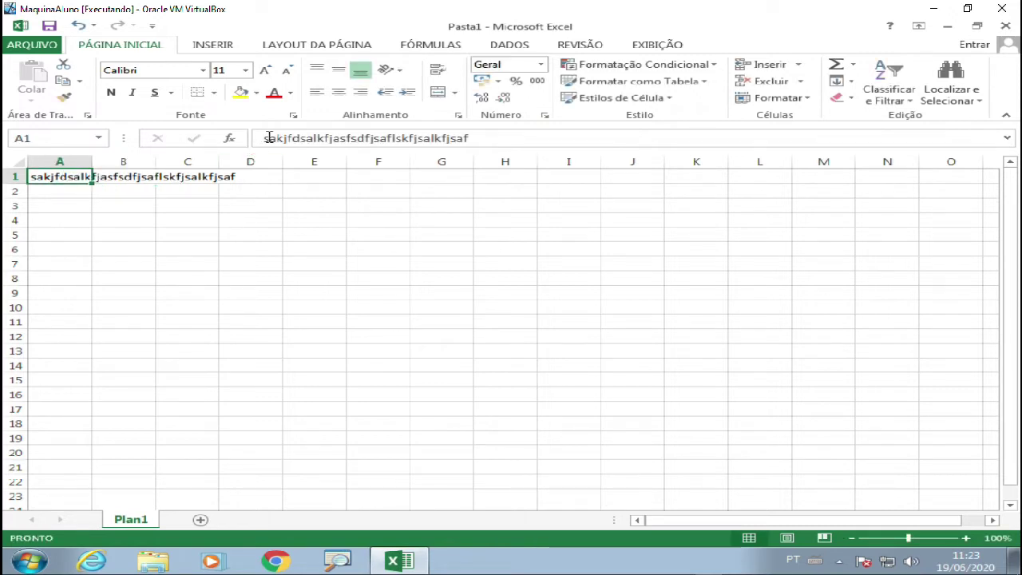
click(121, 176)
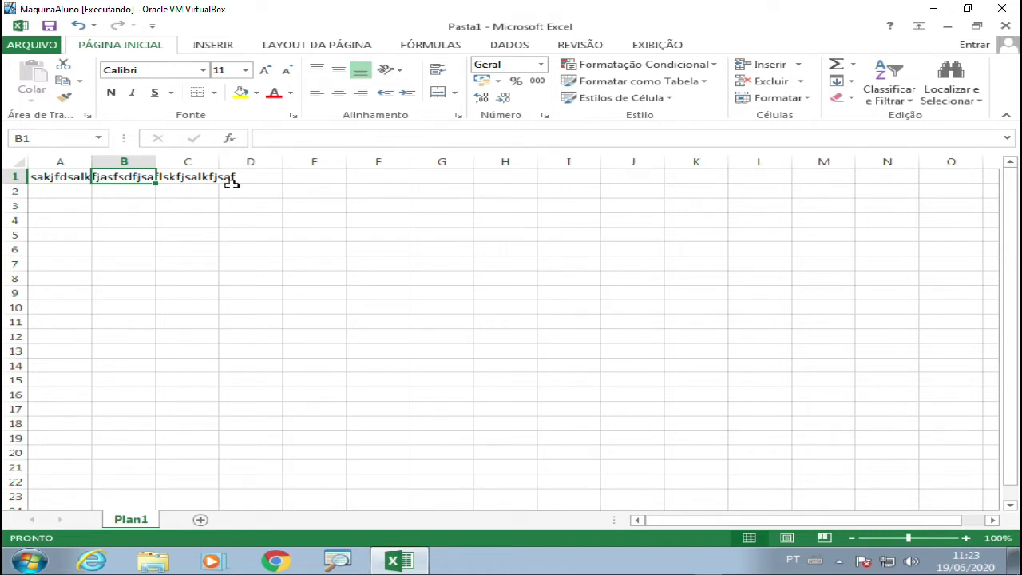
click(66, 176)
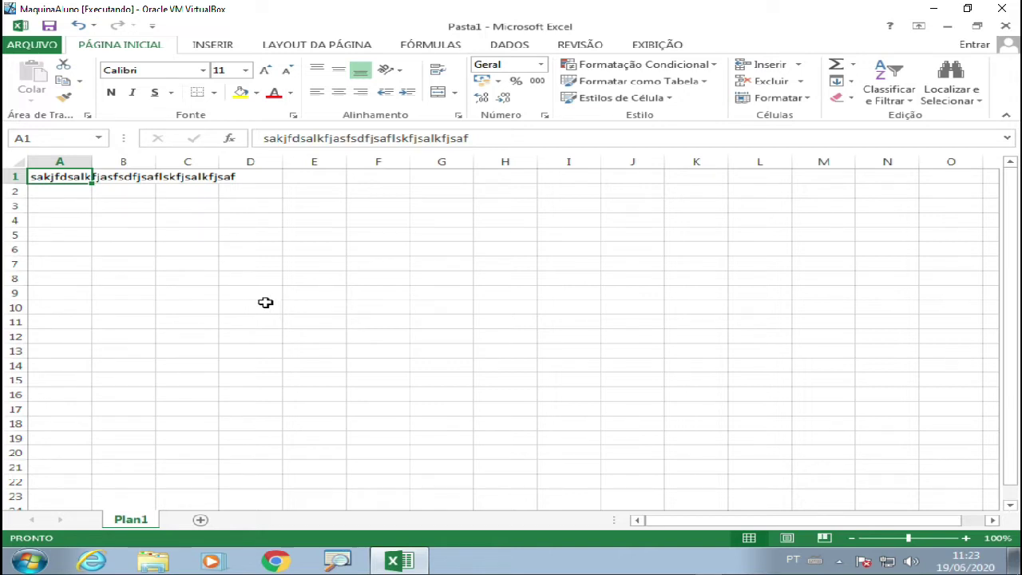
double_click(44, 176)
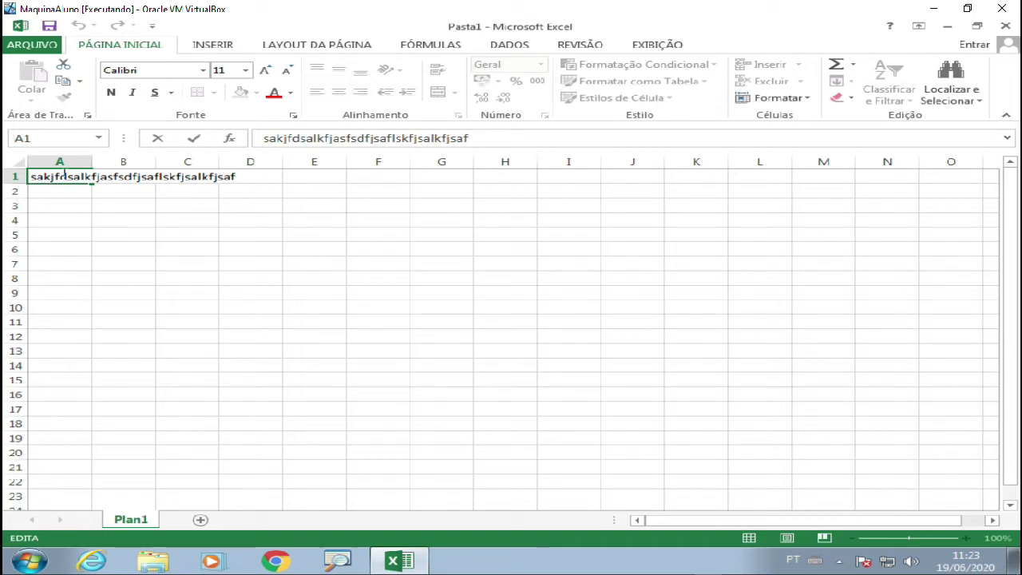
Leave A1 unedited, select the cell range A4:G14, and clear that selection by selecting cell B3.
click(56, 221)
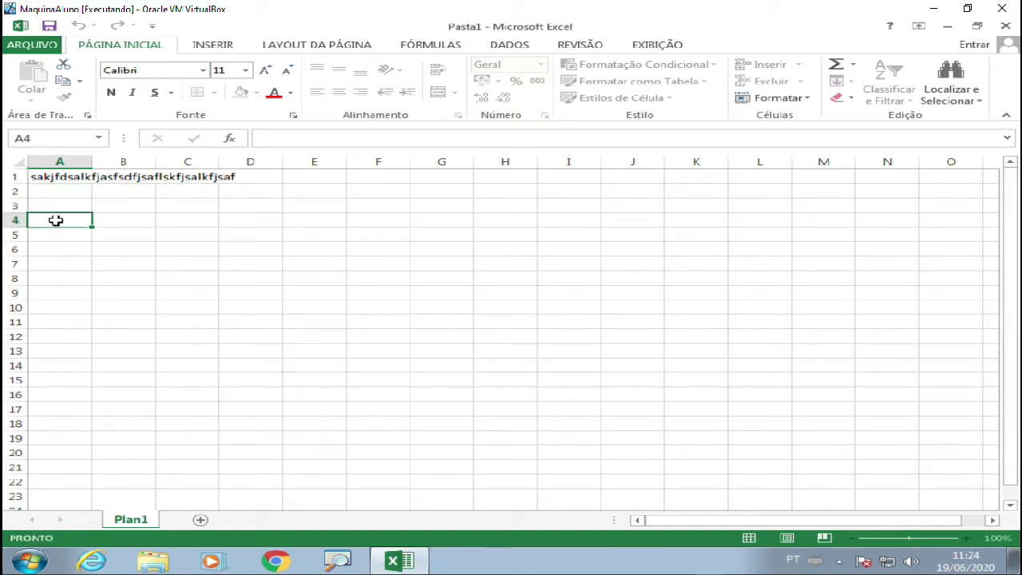
drag(56, 220, 461, 366)
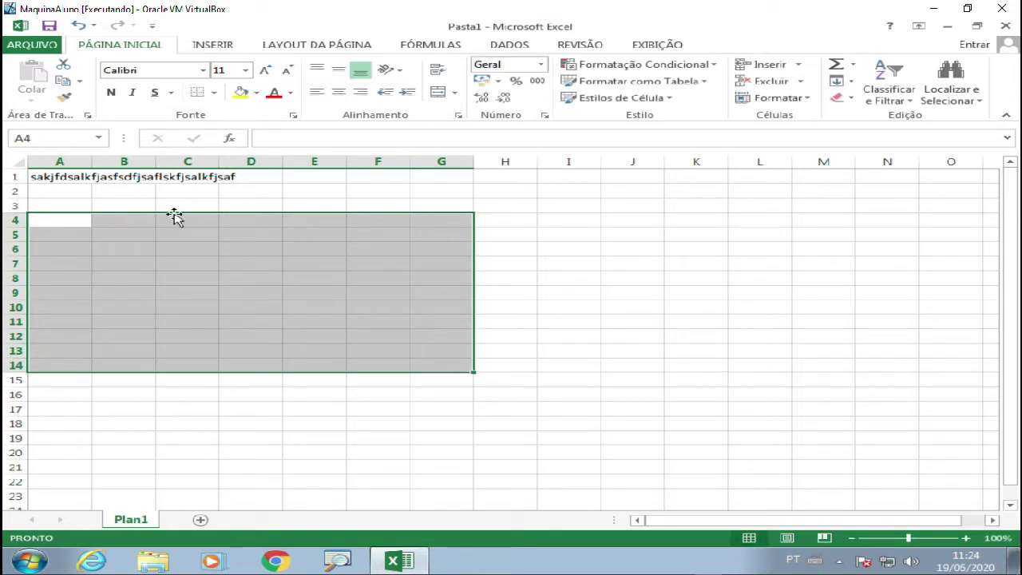
click(146, 203)
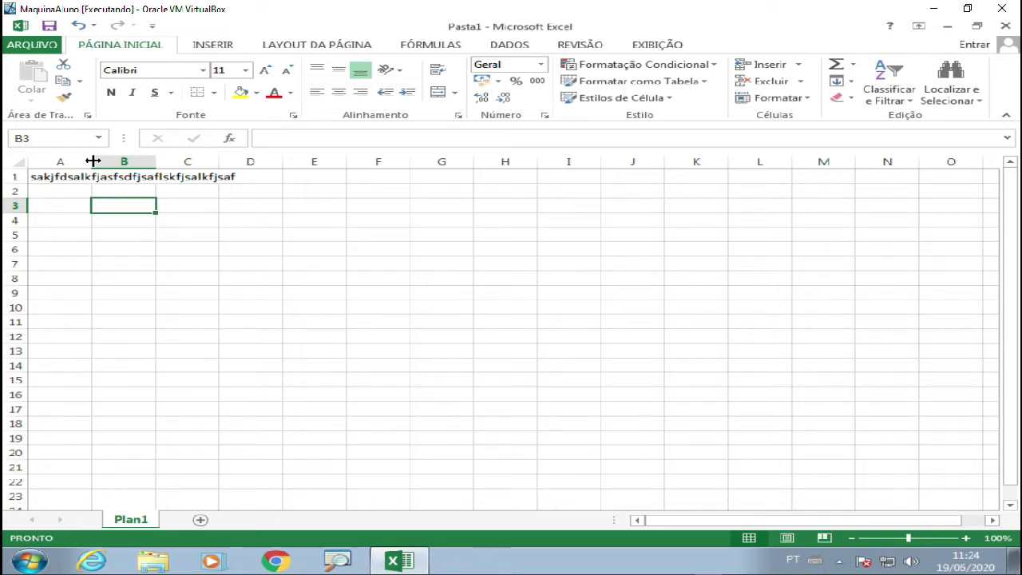
Widen column A until the text in A1 fits, make row 1 more than twice as tall, and select A1.
drag(93, 161, 245, 151)
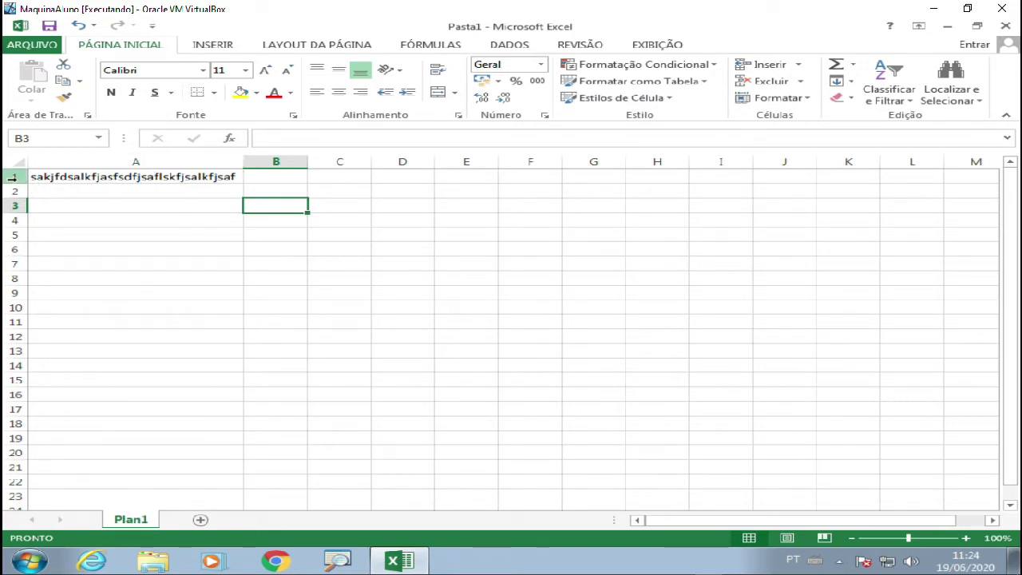
drag(16, 184, 12, 206)
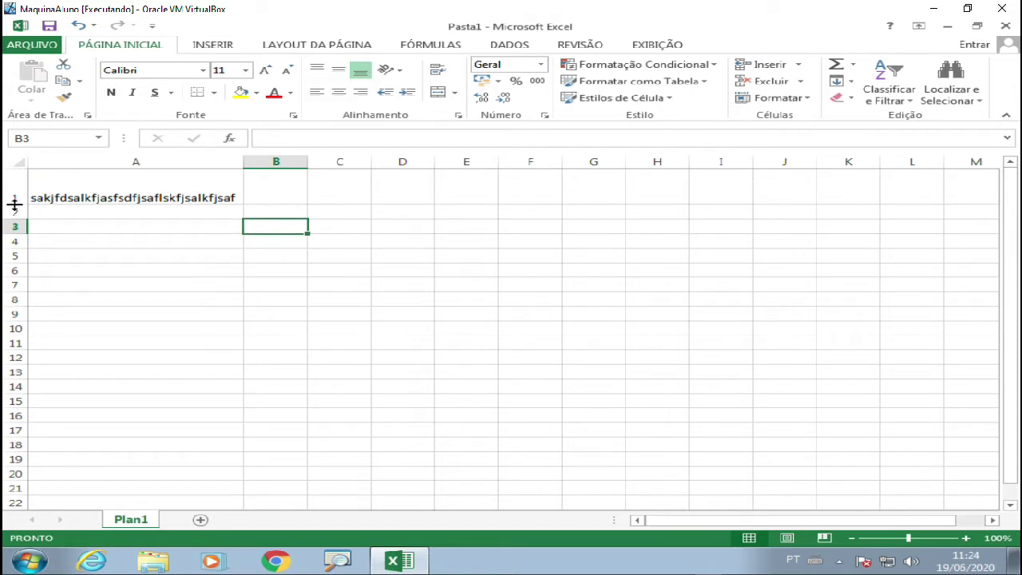
click(206, 190)
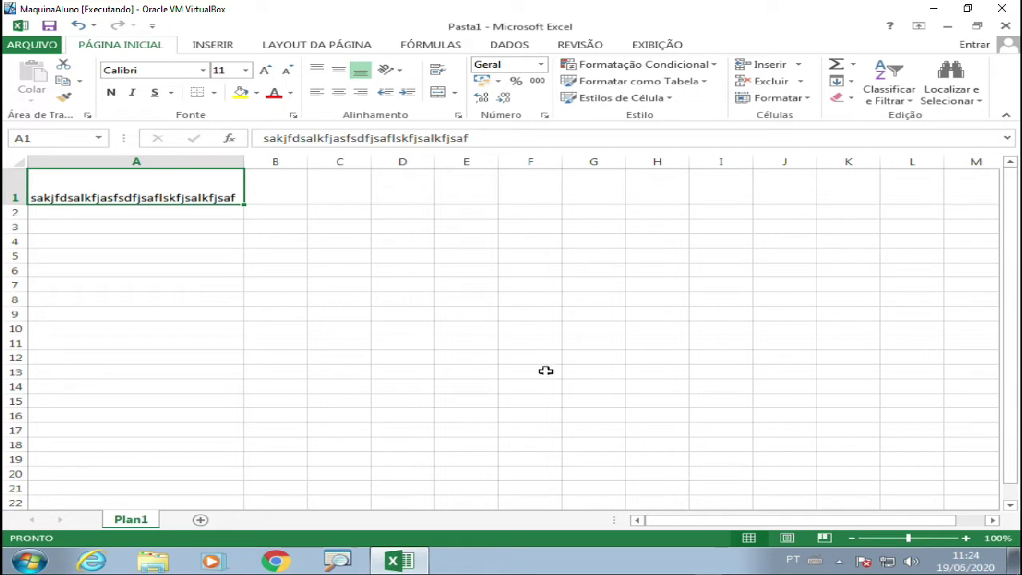
Start ZoomIt with its current settings and return to cell A1 in the Excel worksheet.
click(337, 561)
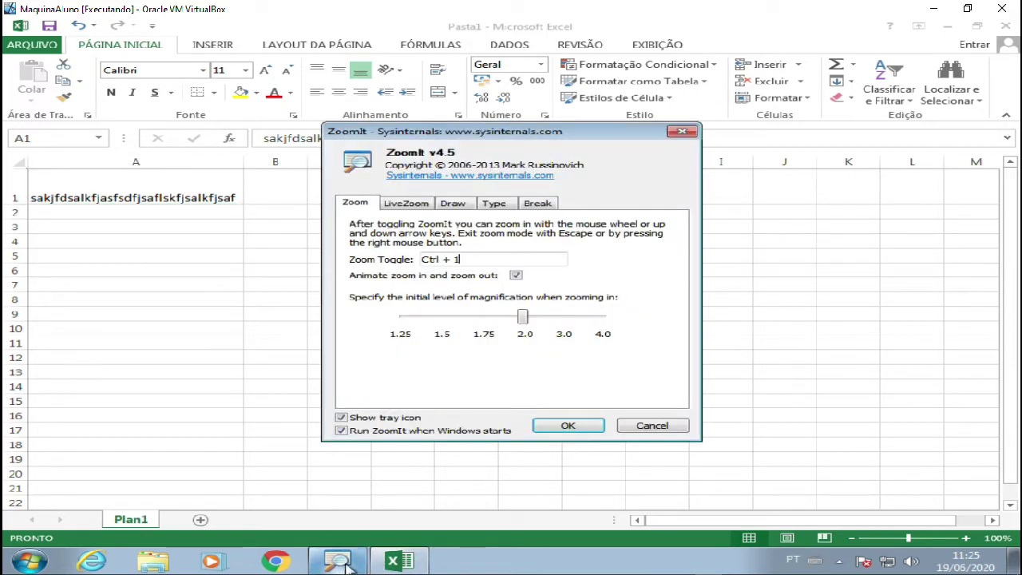
click(566, 425)
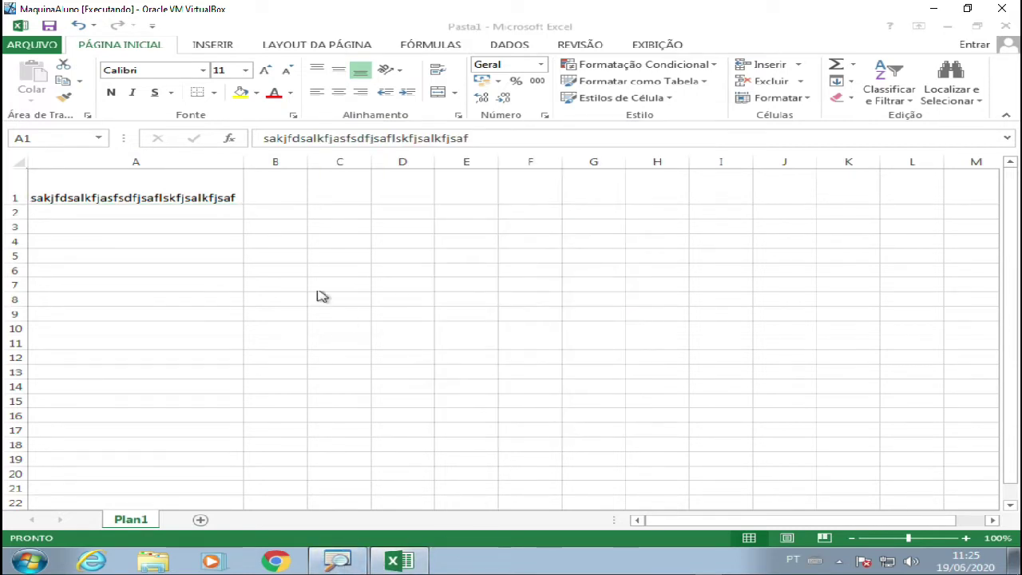
click(186, 180)
Magnify the area around cell A1, frame its fill handle with a red rectangle, and leave the magnified view.
key(ctrl+1)
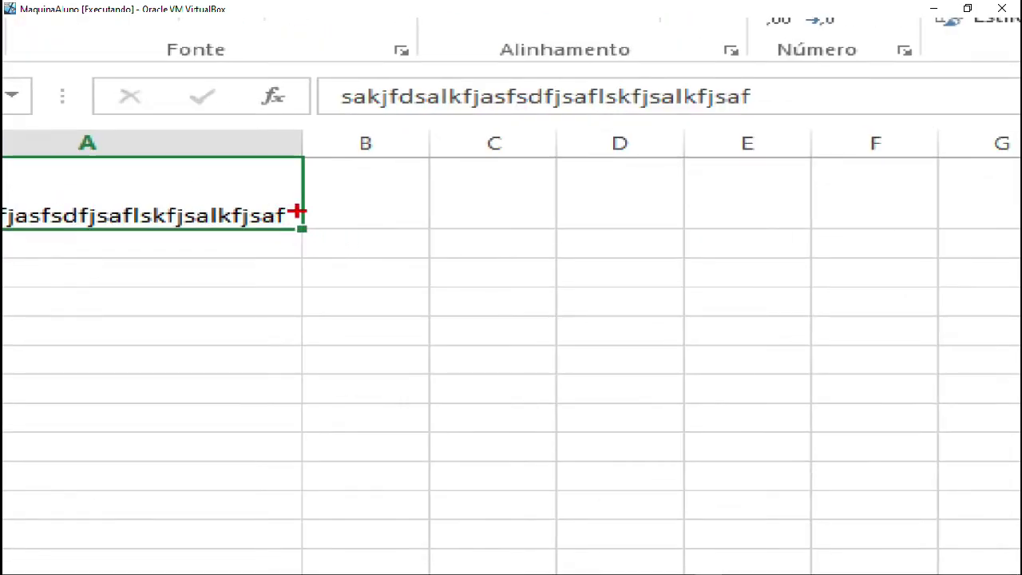
drag(284, 208, 324, 257)
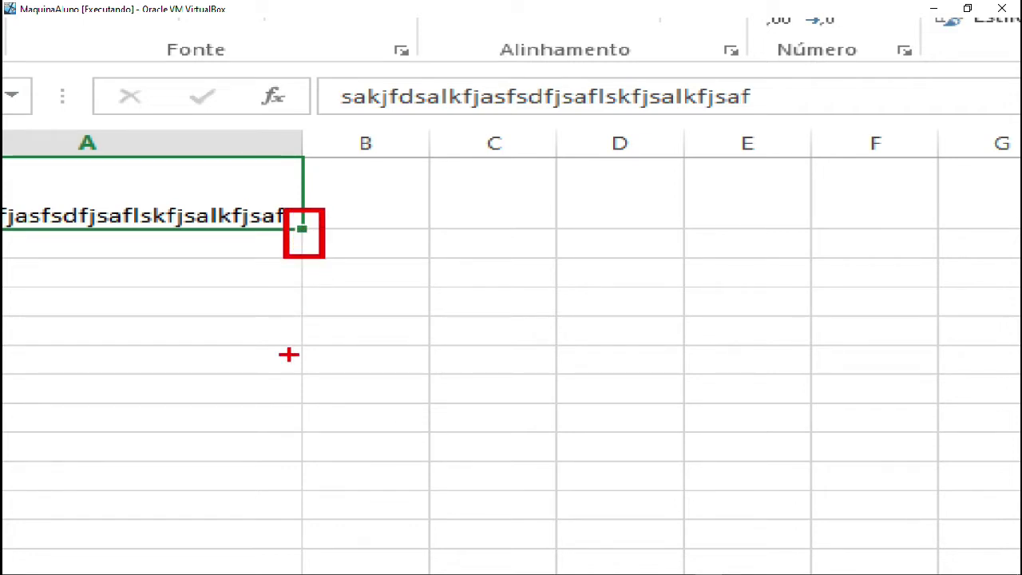
key(Escape)
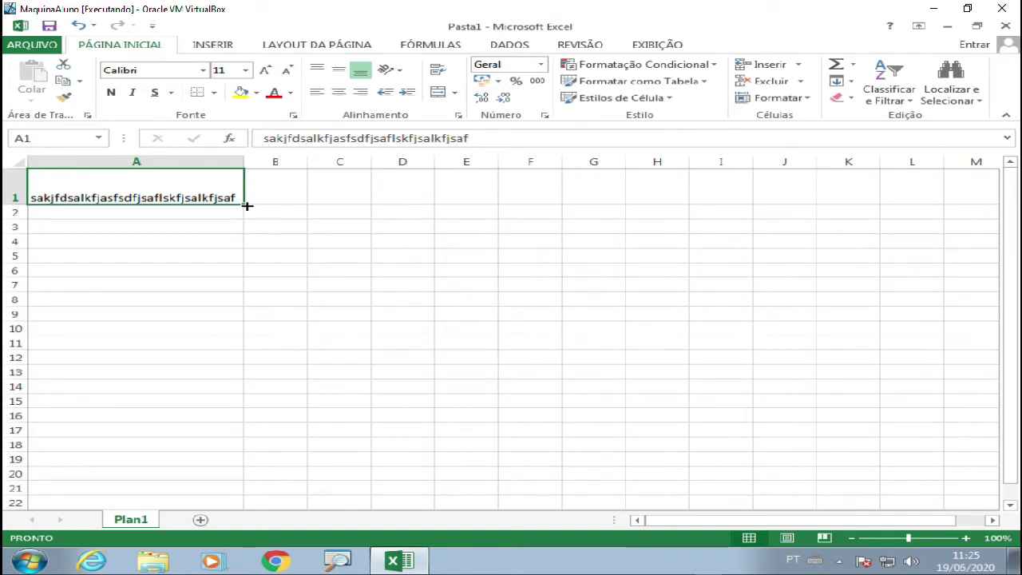
Fill the text of cell A1 across row 1 through F1 with the fill handle.
drag(244, 205, 536, 204)
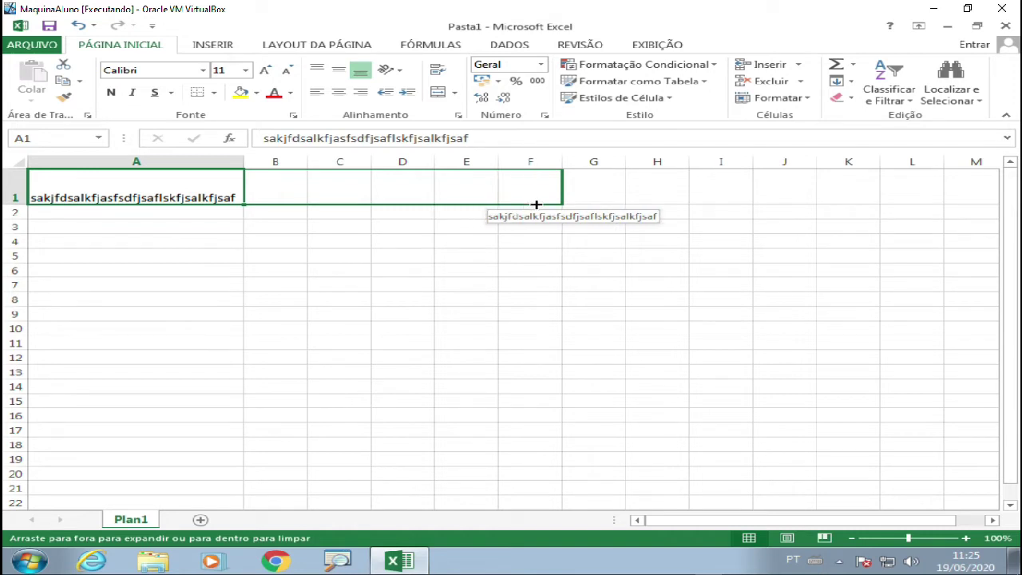
drag(536, 205, 536, 206)
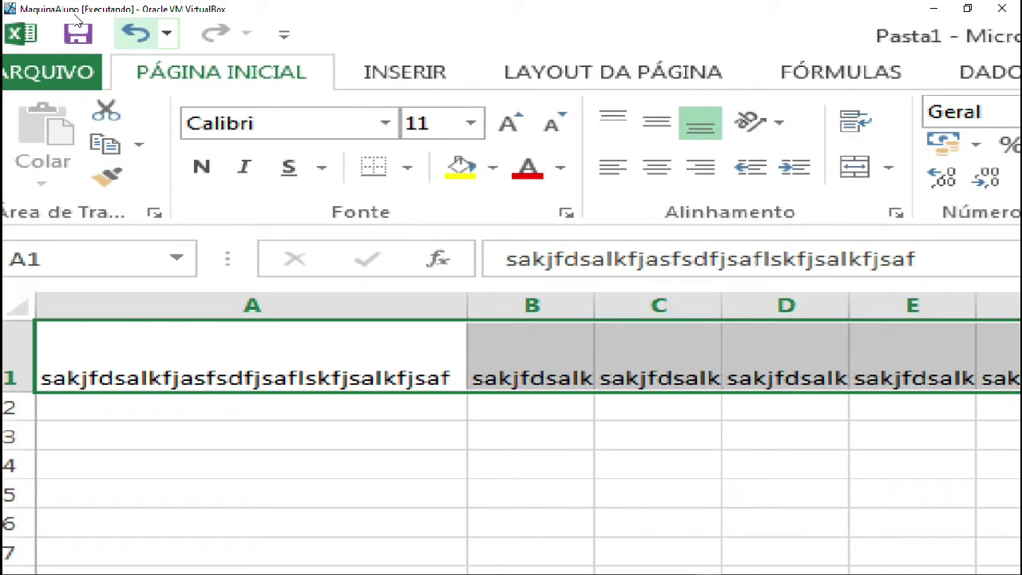
drag(100, 17, 113, 35)
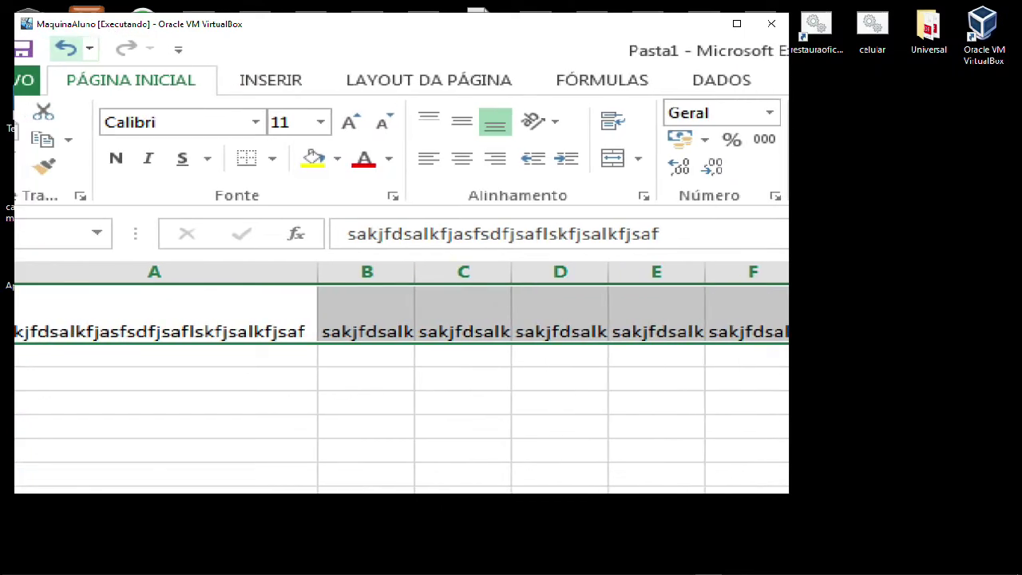
drag(48, 29, 83, 107)
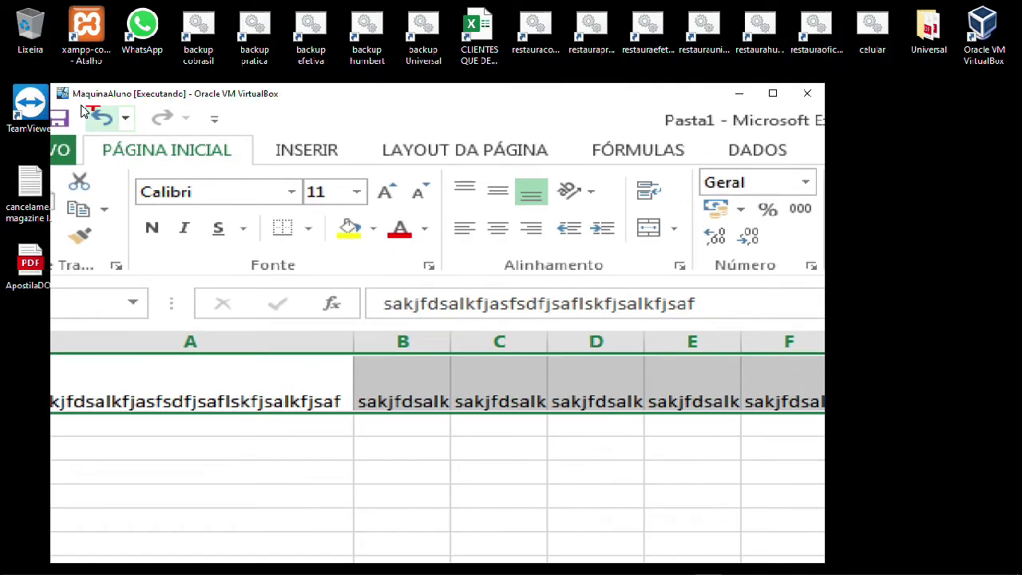
double_click(106, 95)
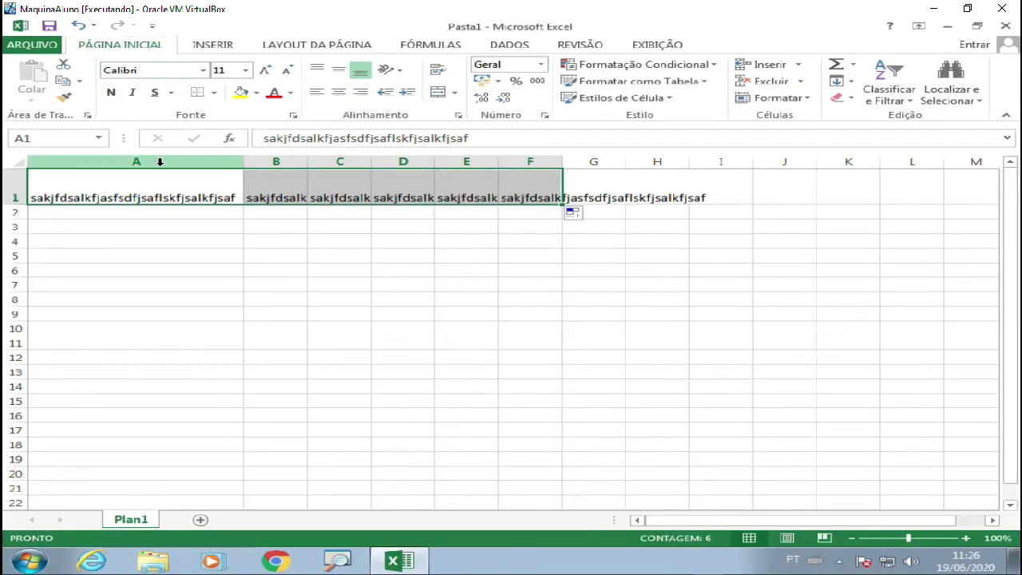
Undo the fill across B1:F1 and select cell A1.
click(78, 25)
click(205, 241)
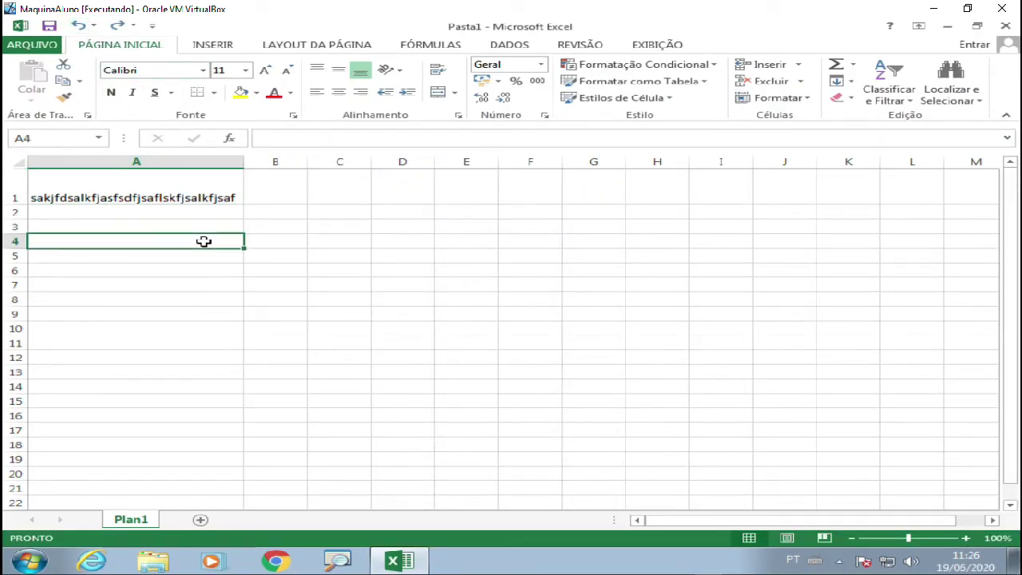
click(203, 192)
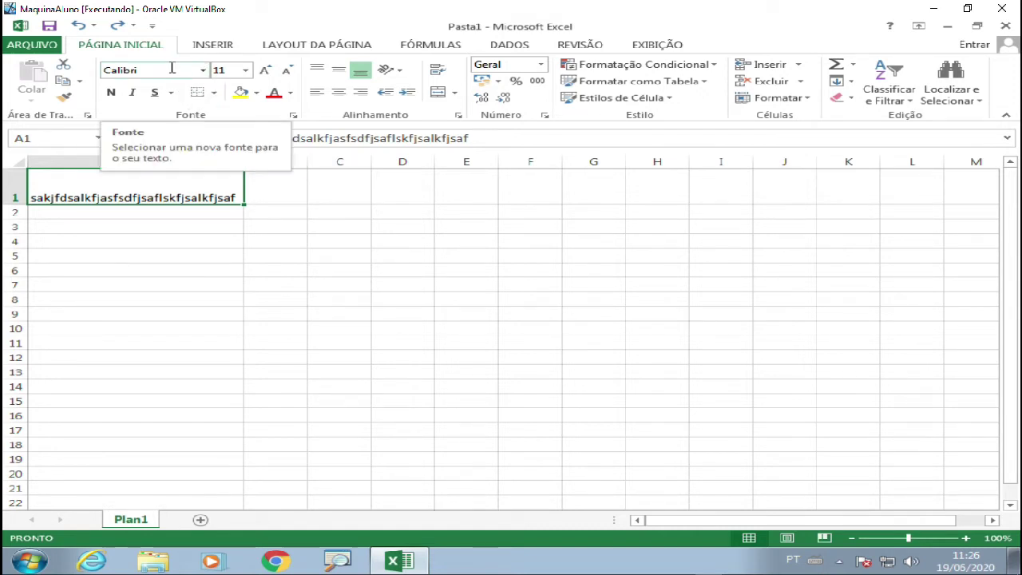
Review the insert, page layout, formula and data commands, and the available fonts and font sizes for cell A1.
click(221, 46)
click(286, 48)
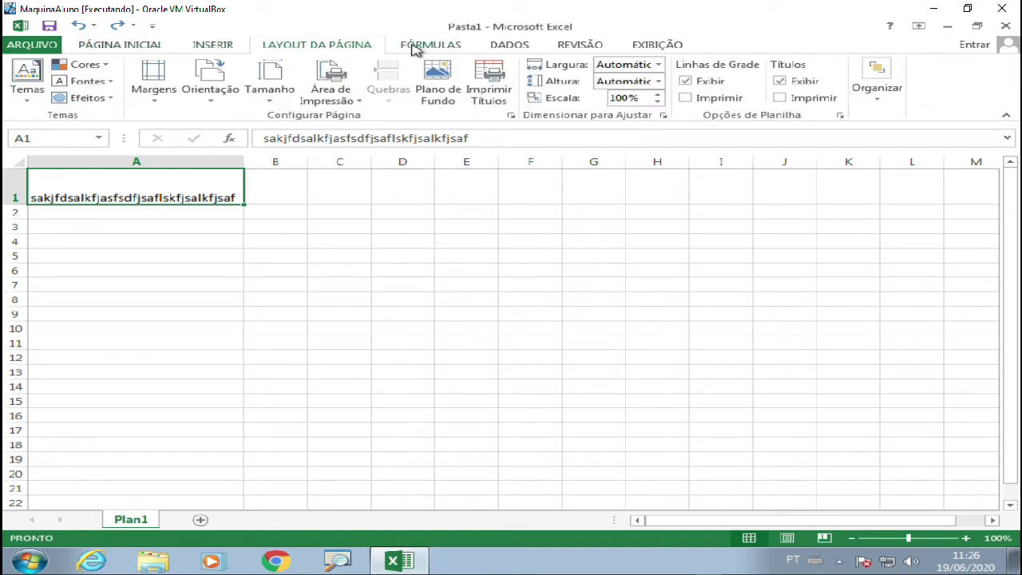
click(417, 46)
click(490, 49)
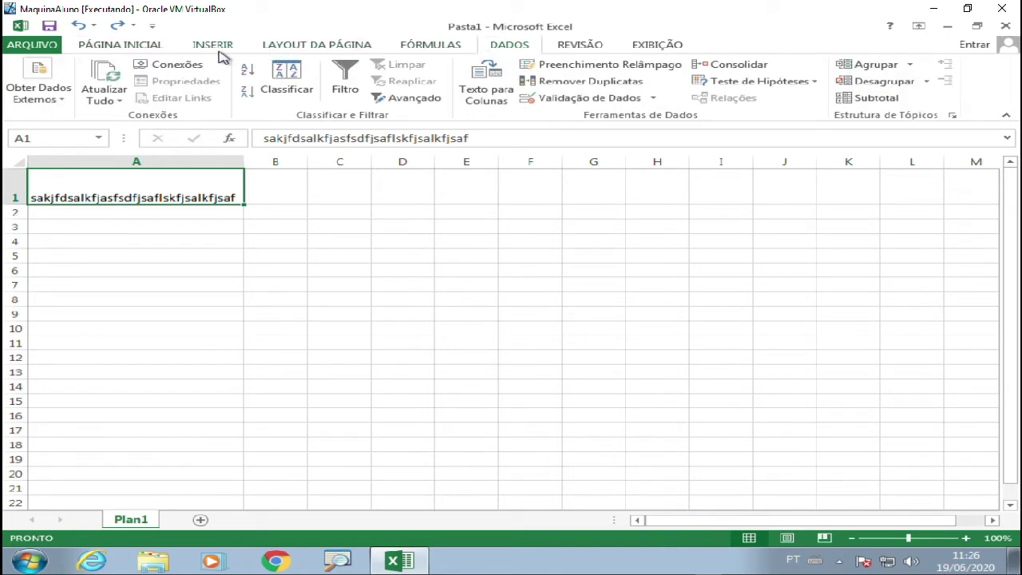
click(150, 51)
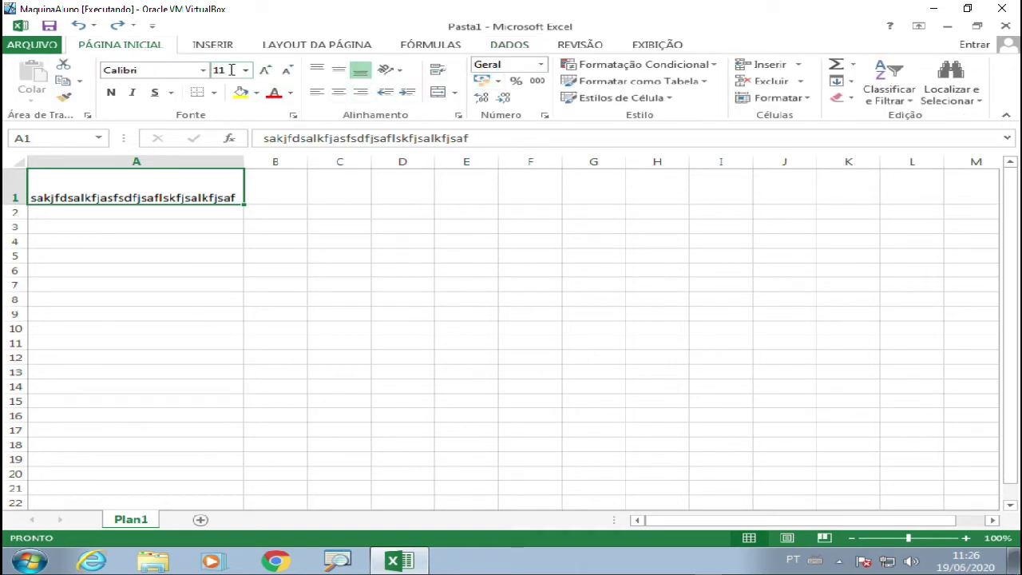
click(202, 72)
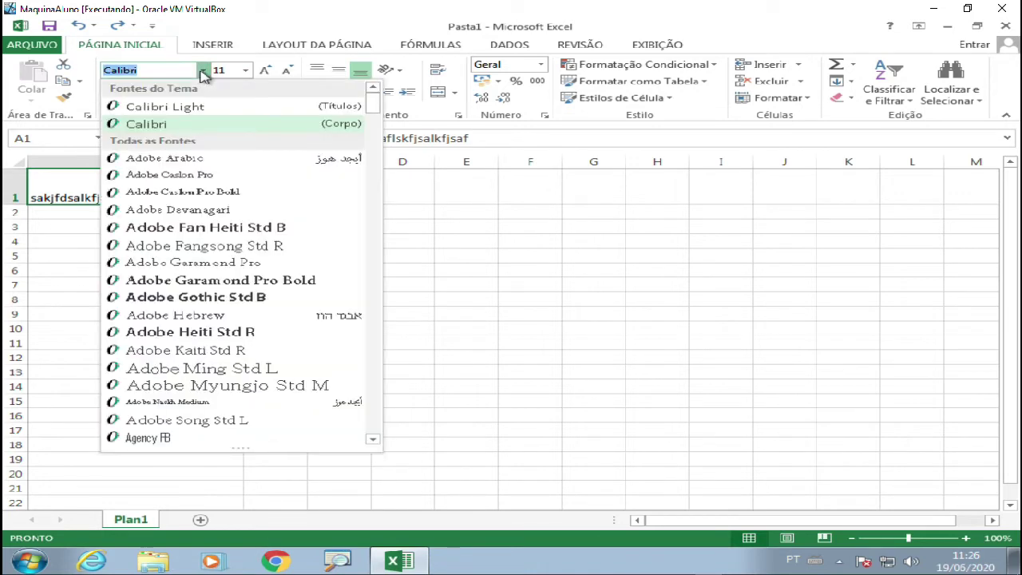
click(245, 70)
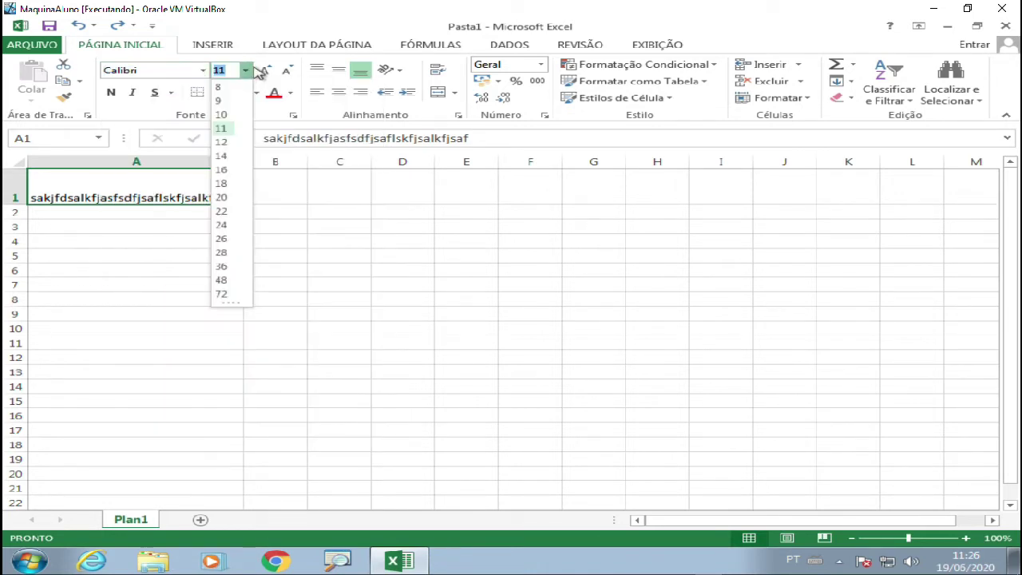
Enlarge the font of cell A1 by a few increments and reduce it back to size 11.
click(266, 72)
click(267, 72)
click(267, 72)
click(266, 72)
click(283, 72)
click(283, 72)
click(282, 73)
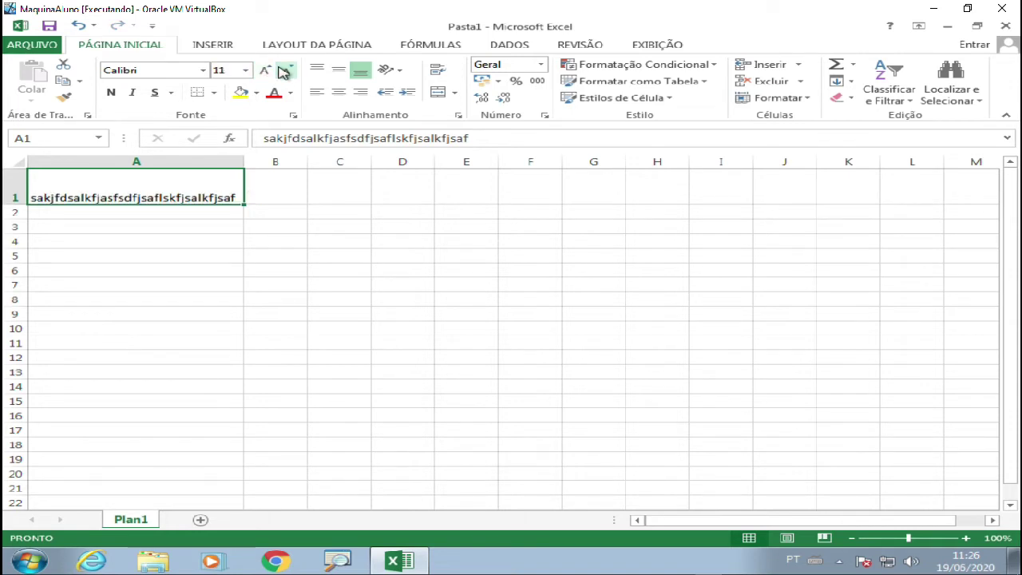
Turn bold, italic and underline on and off again, one after another, for the text in cell A1.
click(112, 92)
click(114, 93)
click(129, 93)
click(128, 93)
click(155, 93)
click(154, 93)
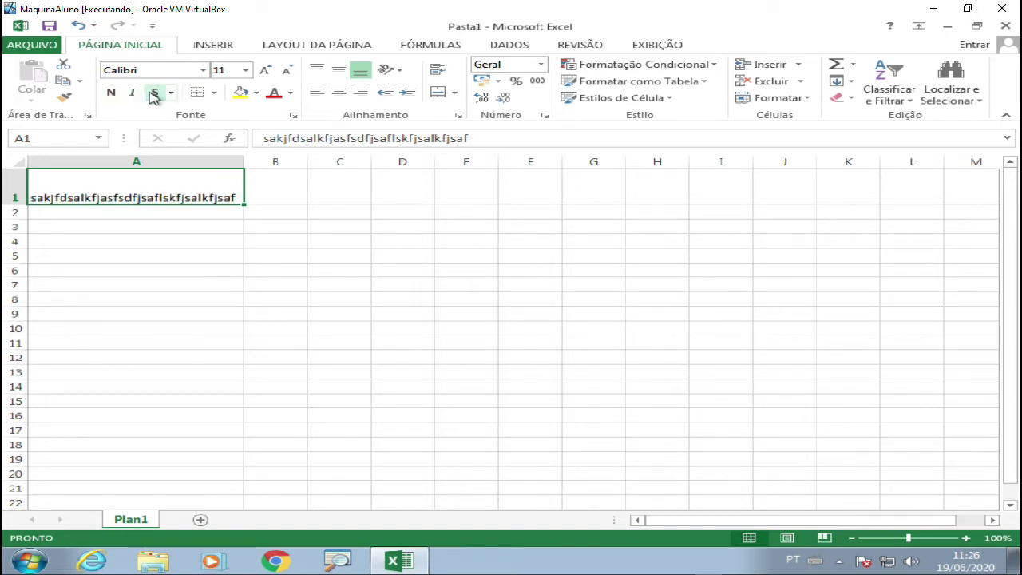
View the available border types, and point out the cells of row 1 by selecting A1:G1 and the single cells A1 and B1.
click(213, 94)
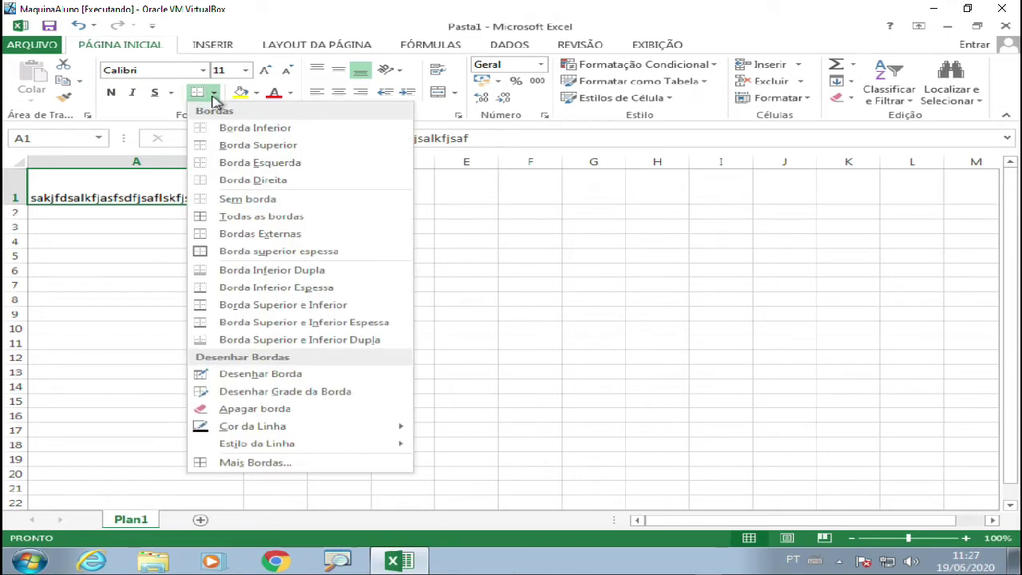
click(87, 215)
drag(200, 189, 604, 192)
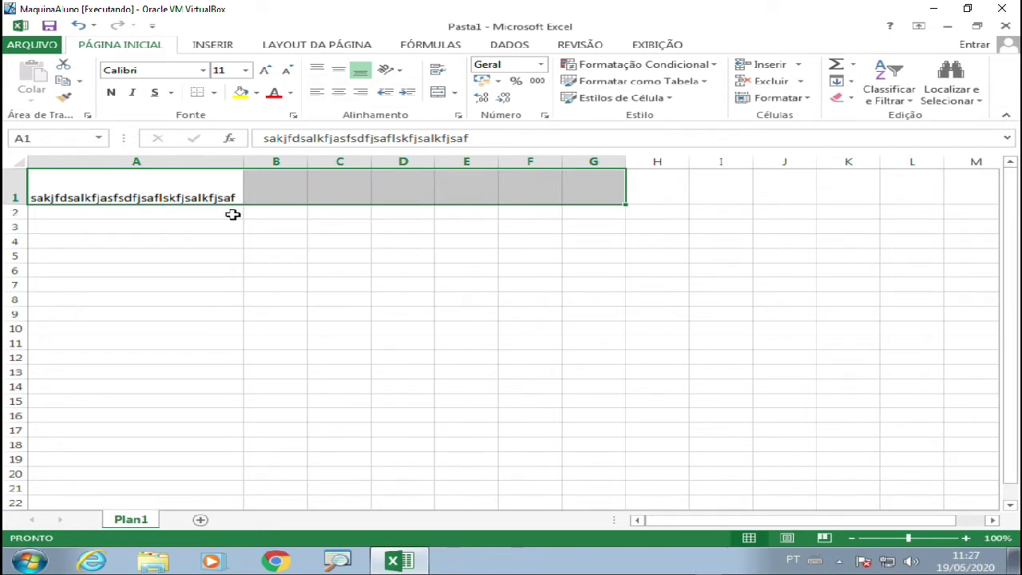
click(216, 183)
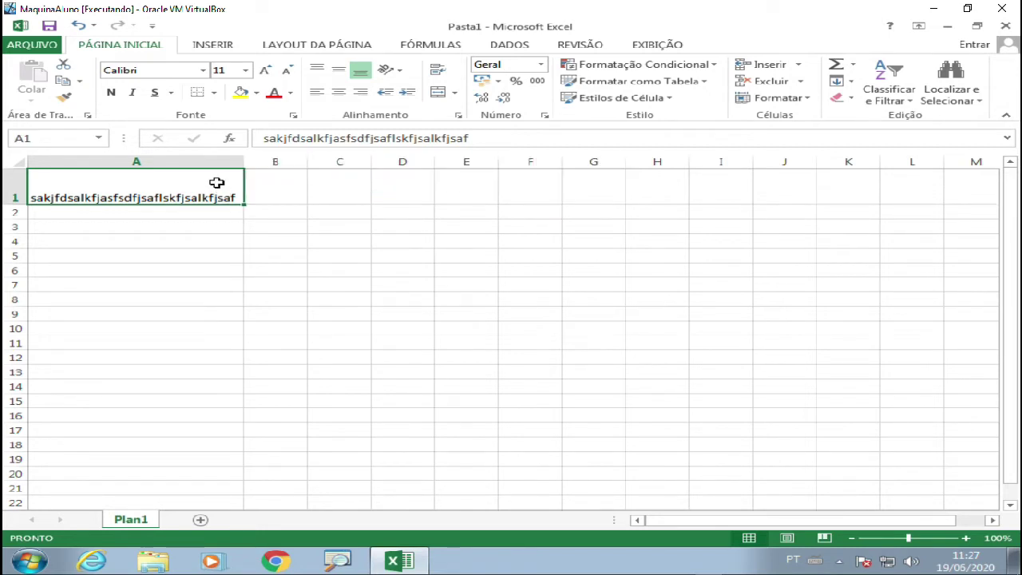
click(276, 187)
click(200, 186)
click(274, 193)
Apply the border "Borda superior espessa" to the range A1:D1 and deselect it by selecting cell A6.
drag(226, 192, 363, 195)
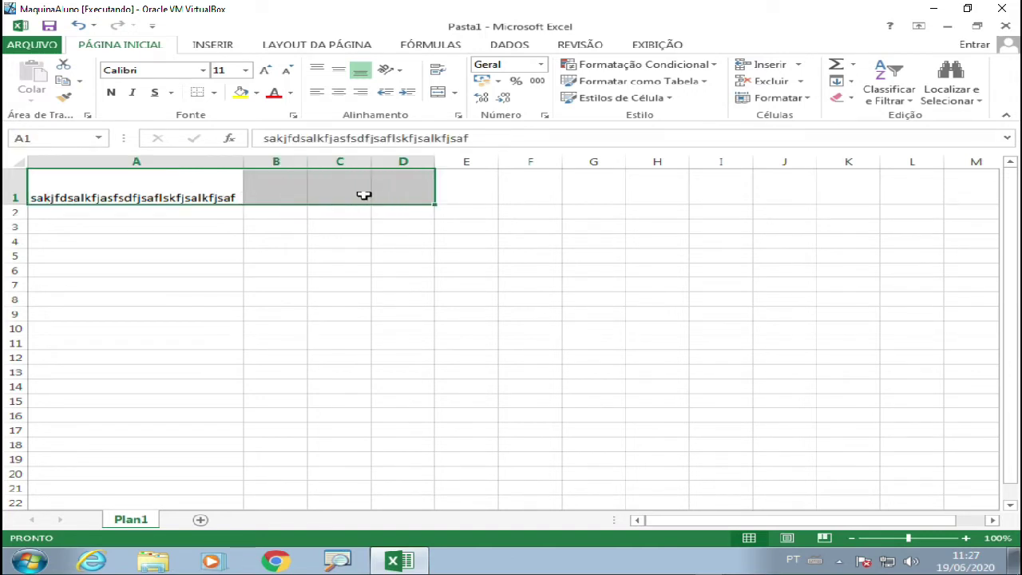
click(212, 94)
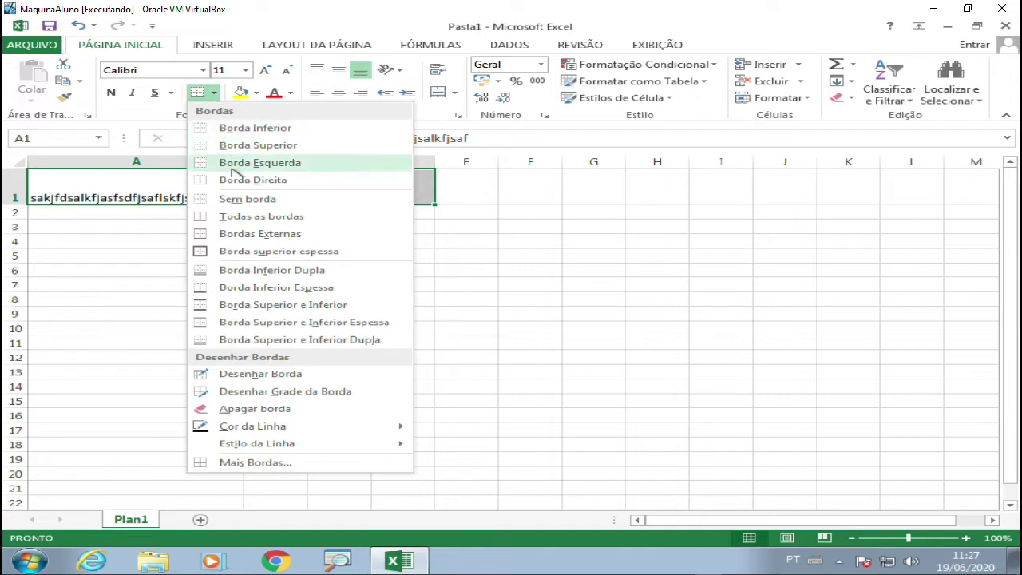
click(260, 254)
click(241, 268)
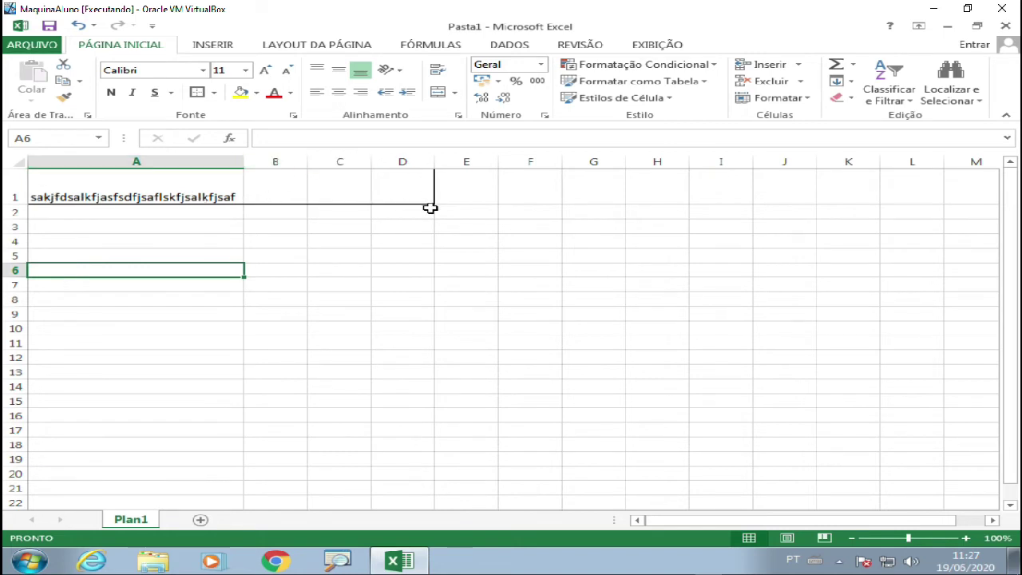
Apply "Todas as bordas" to the range A1:D1 and deselect it by selecting cell B5.
drag(231, 192, 374, 184)
click(215, 92)
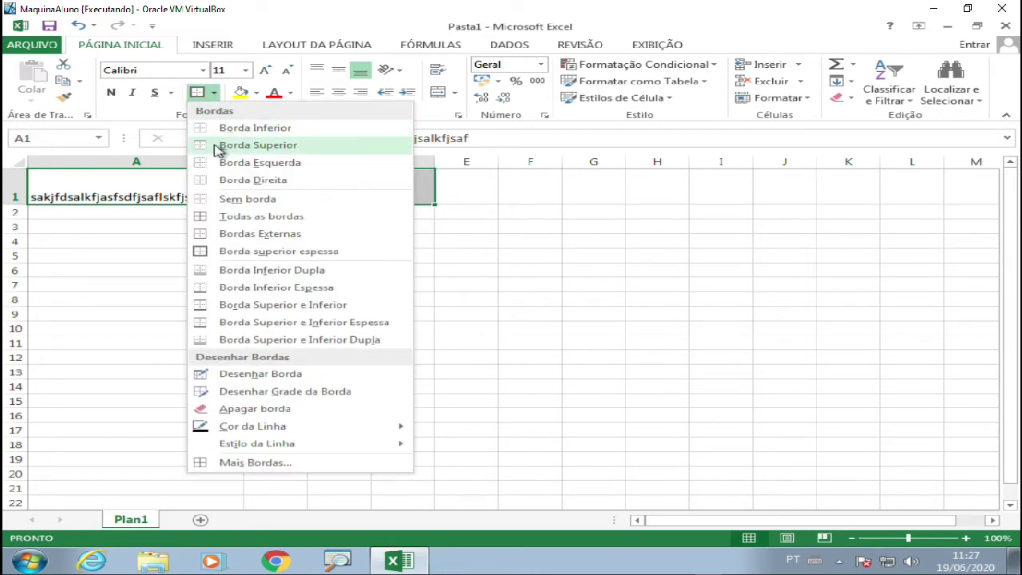
click(250, 216)
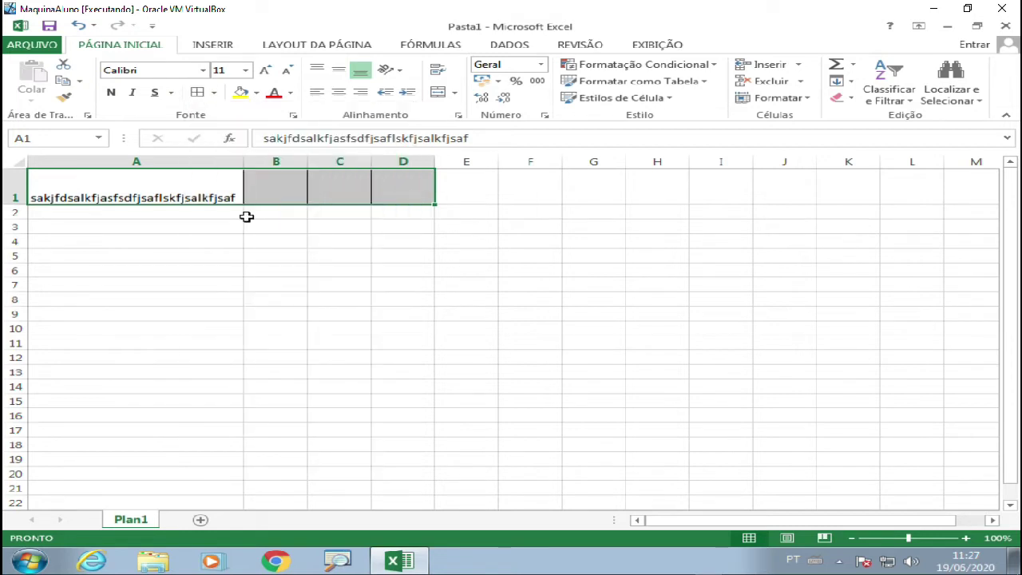
click(275, 252)
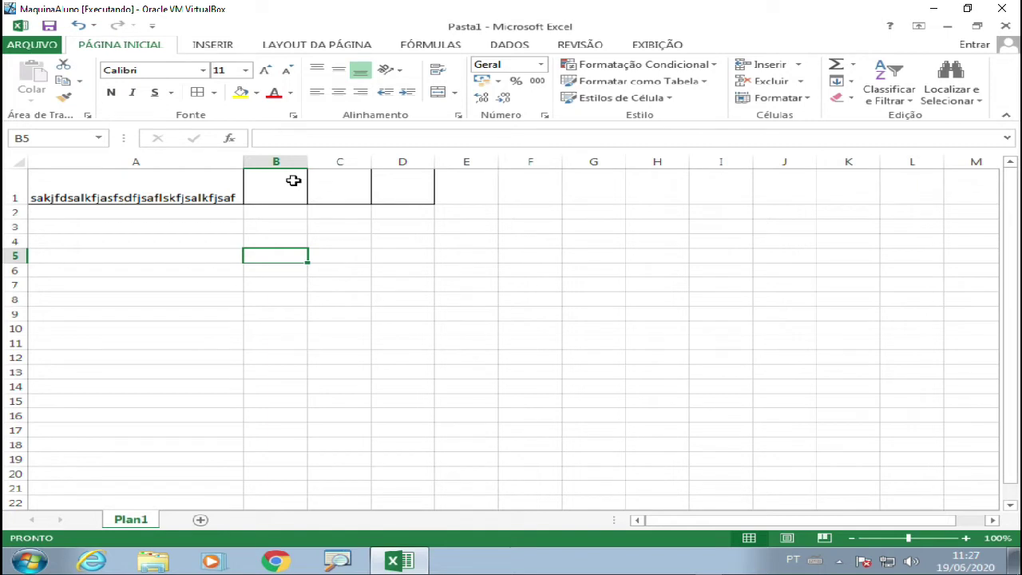
Add "Borda superior espessa" around A1:D1 over the existing inner borders, and inspect the result at cells B1 and D1.
drag(183, 187, 383, 187)
click(214, 95)
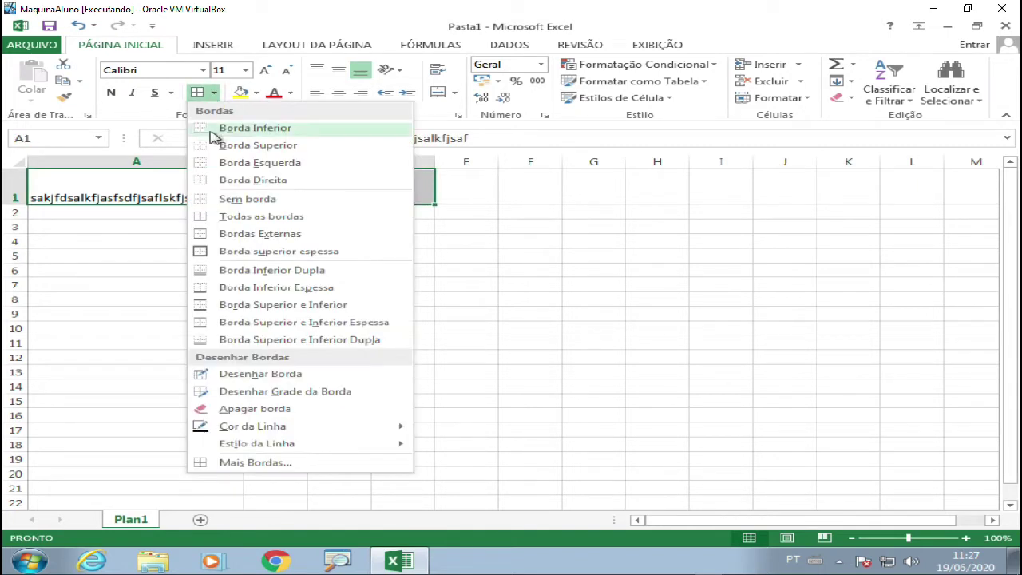
click(233, 252)
click(226, 264)
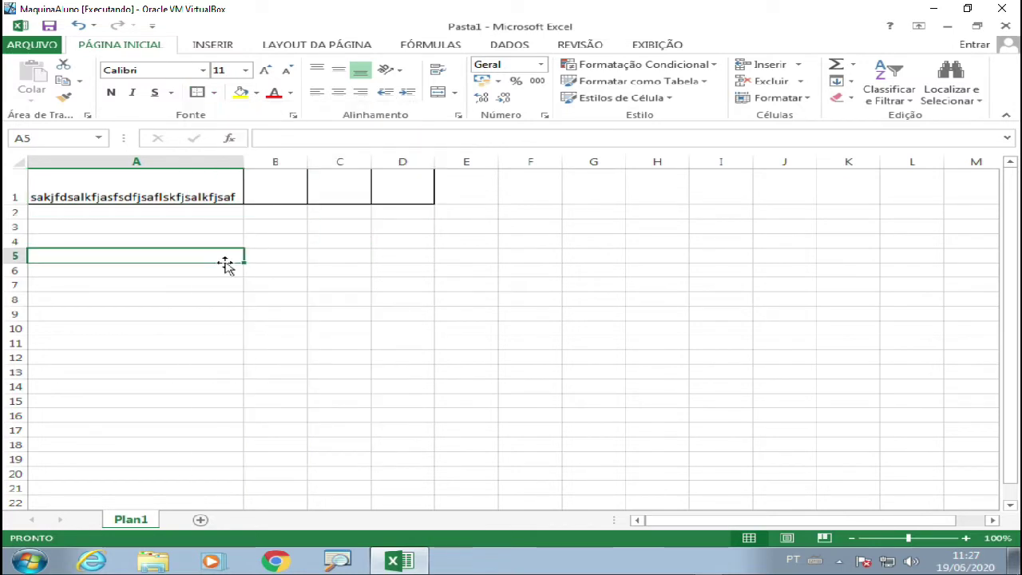
click(252, 187)
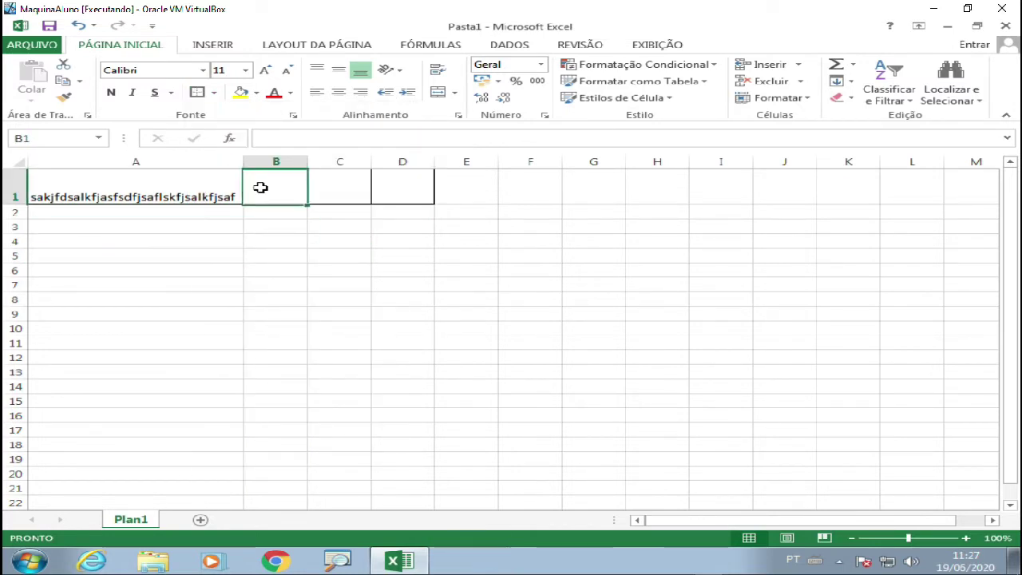
click(385, 189)
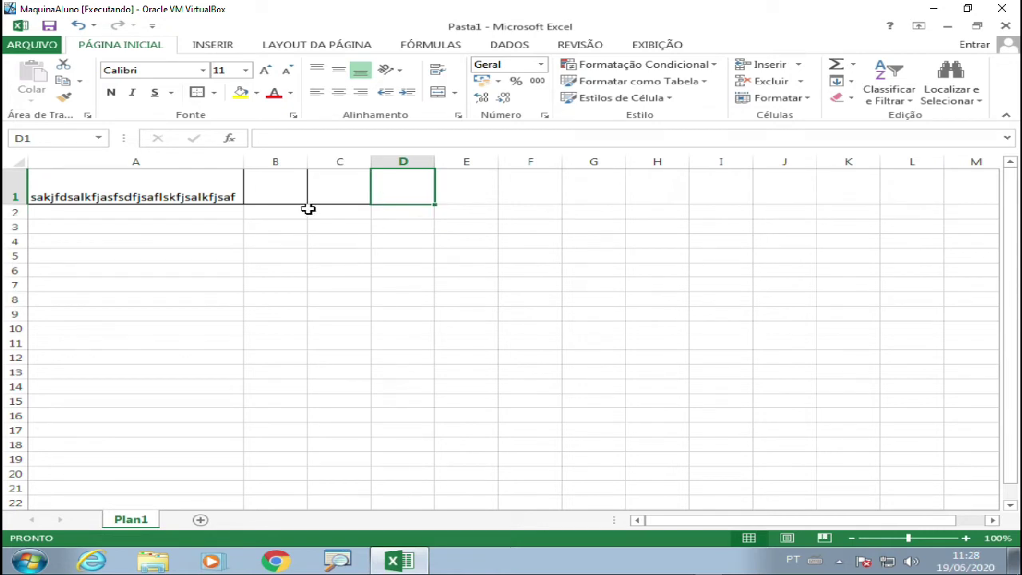
Undo all border changes on A1:D1 and the removal of the underline in A1, and select cell B6.
click(78, 27)
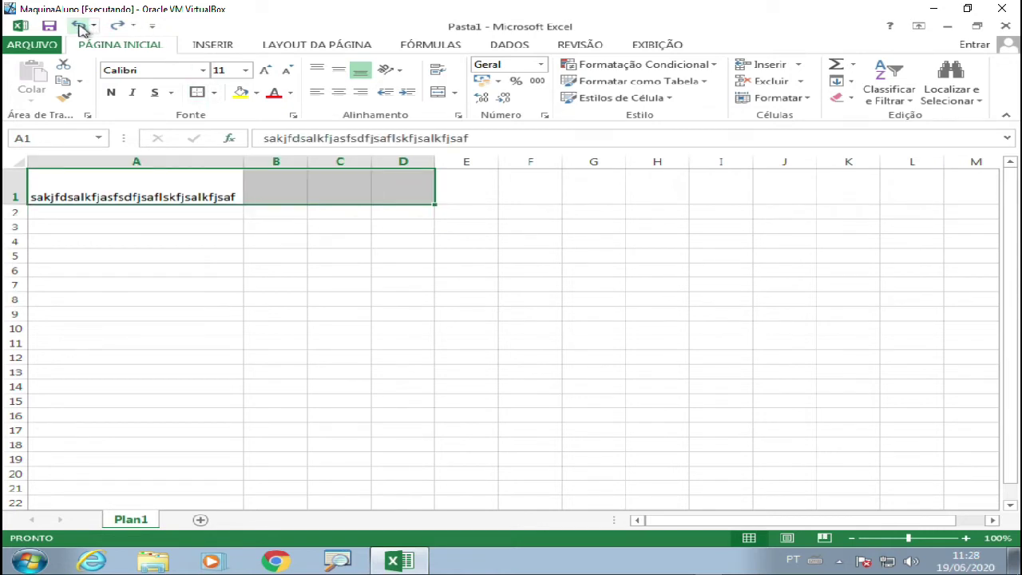
click(78, 27)
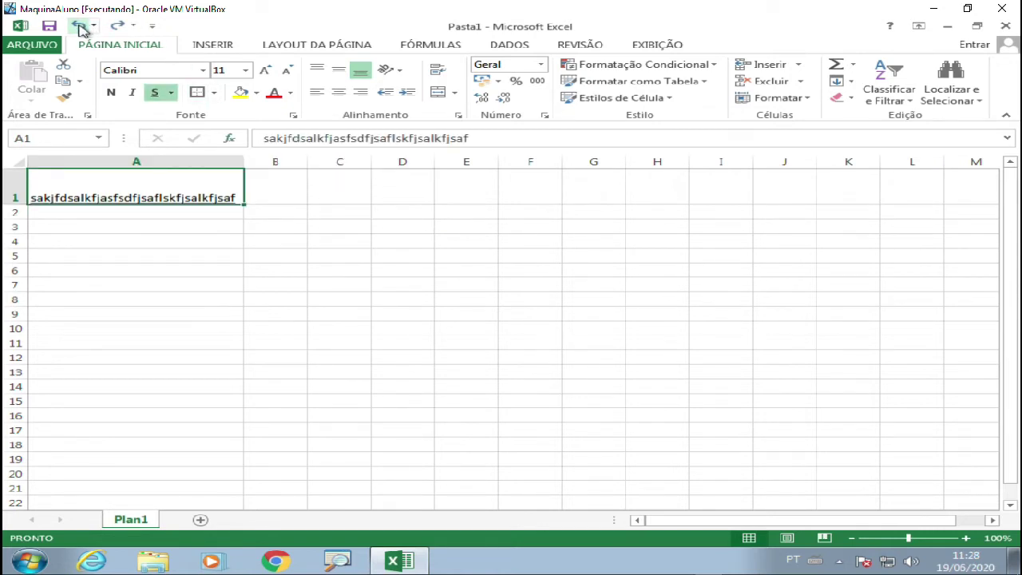
click(265, 270)
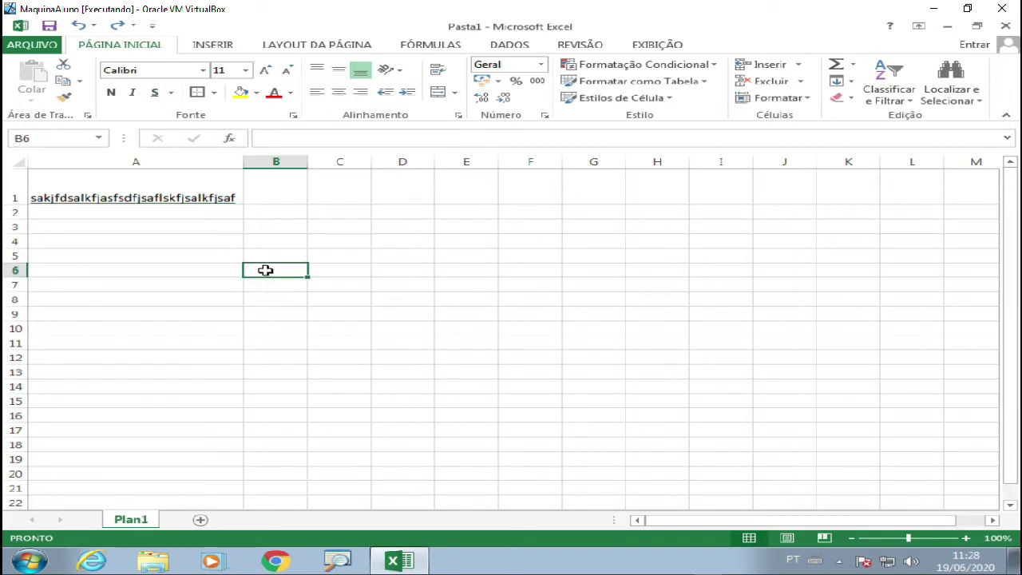
Fill cell A1 with a light blue theme color and set its font color to black.
click(214, 94)
click(216, 95)
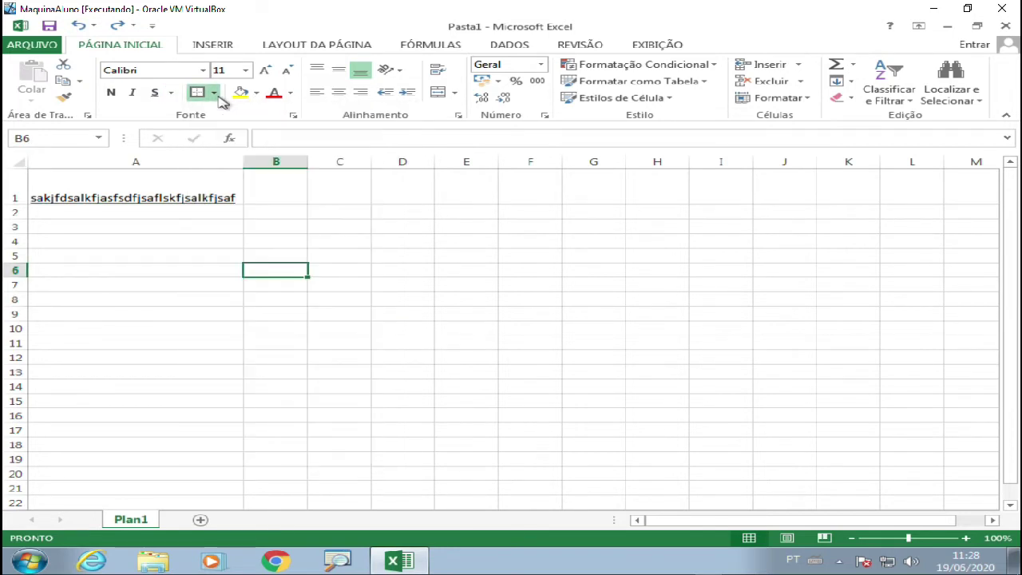
click(155, 192)
click(256, 92)
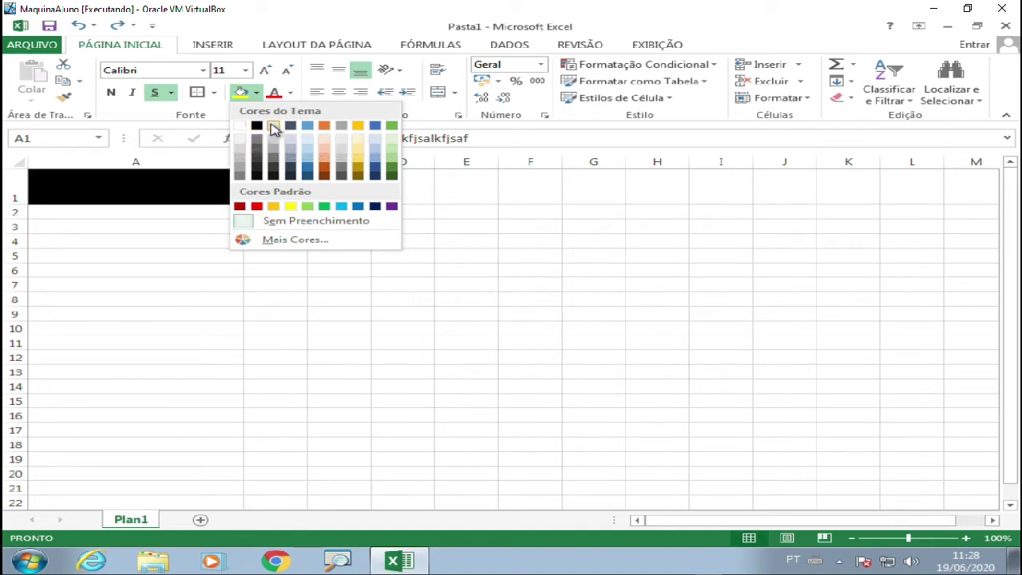
click(306, 144)
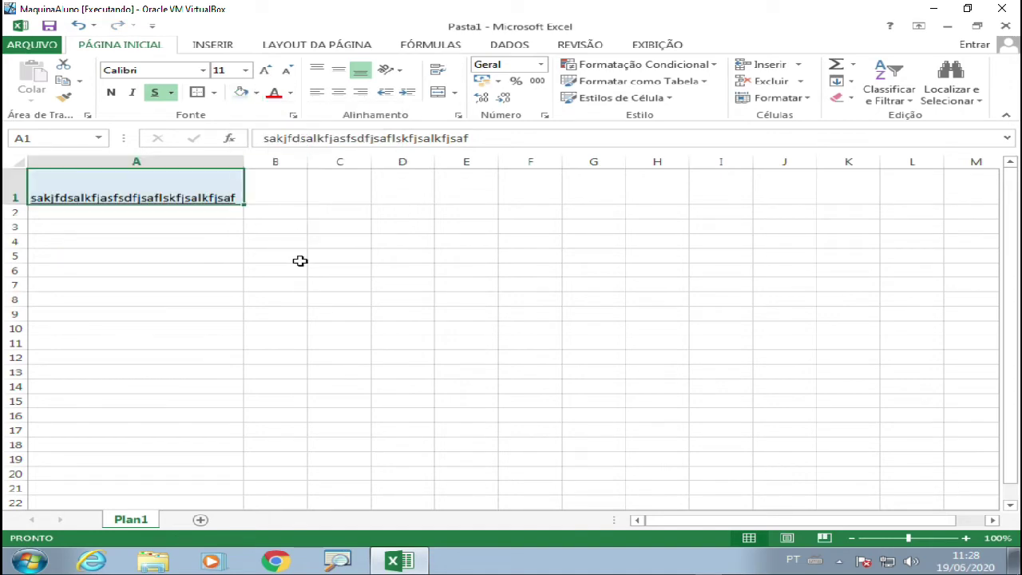
click(292, 94)
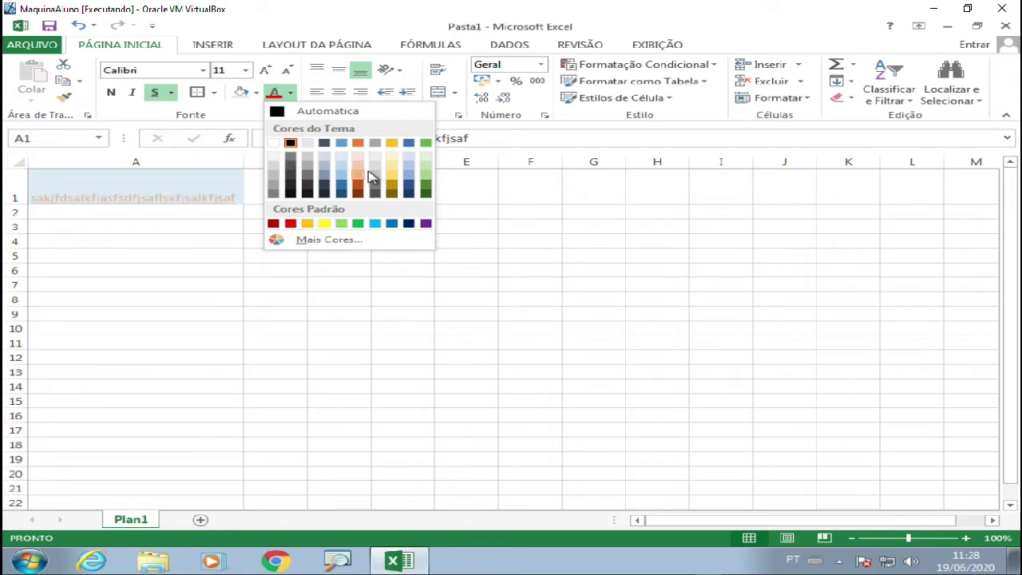
click(292, 143)
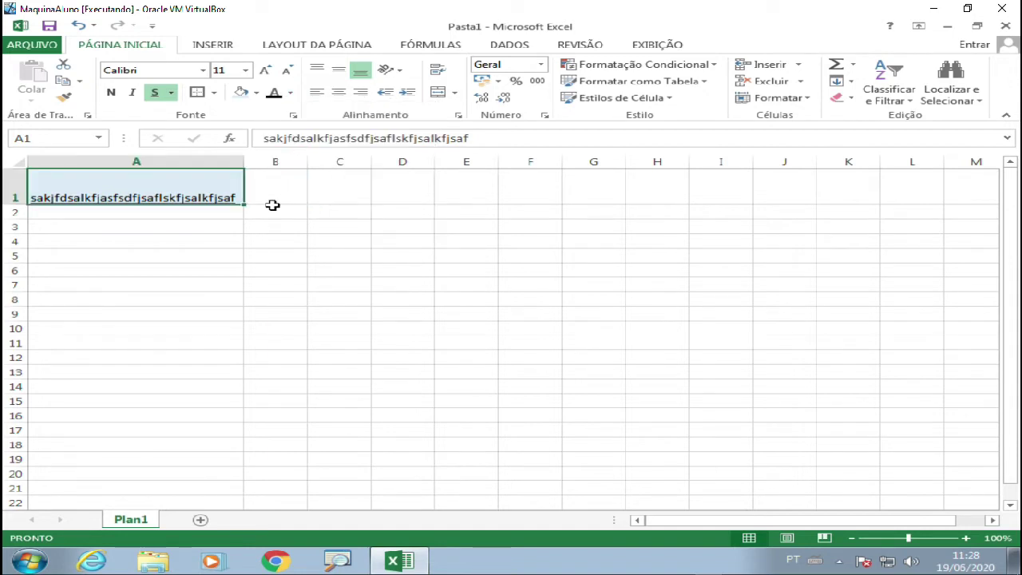
Try top, middle and bottom vertical alignment on cell A1, ending with middle alignment.
click(323, 73)
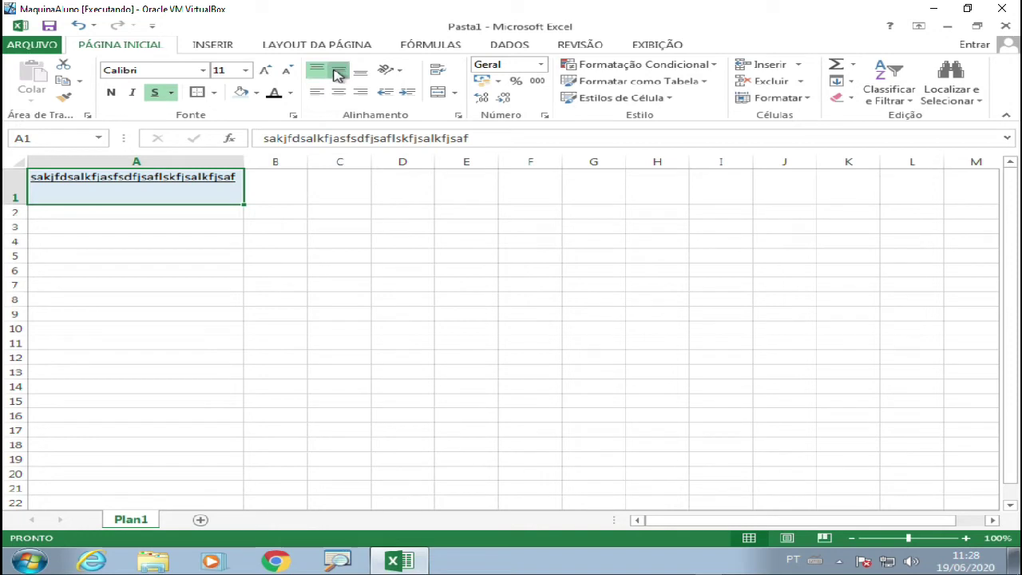
click(337, 74)
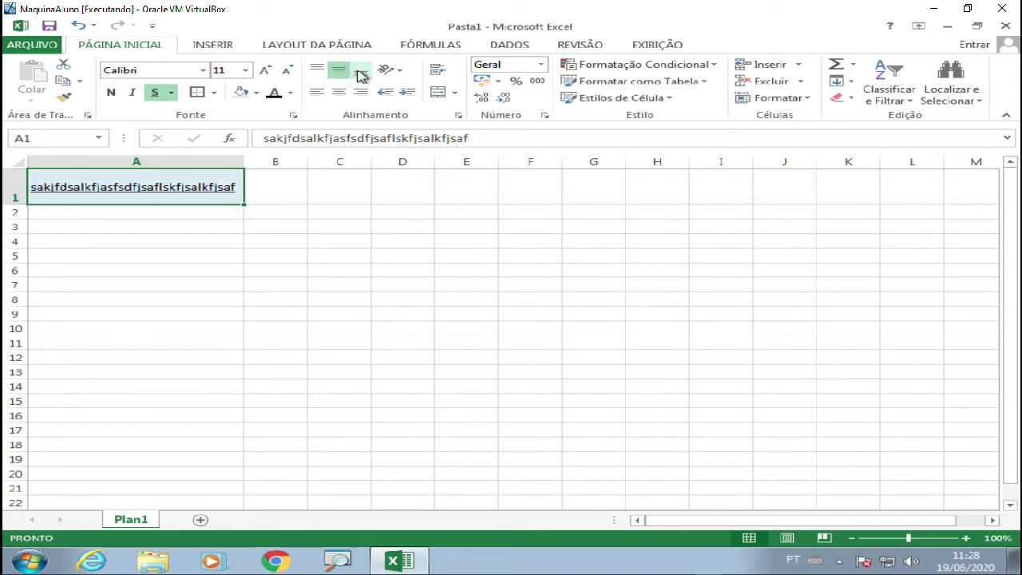
click(360, 74)
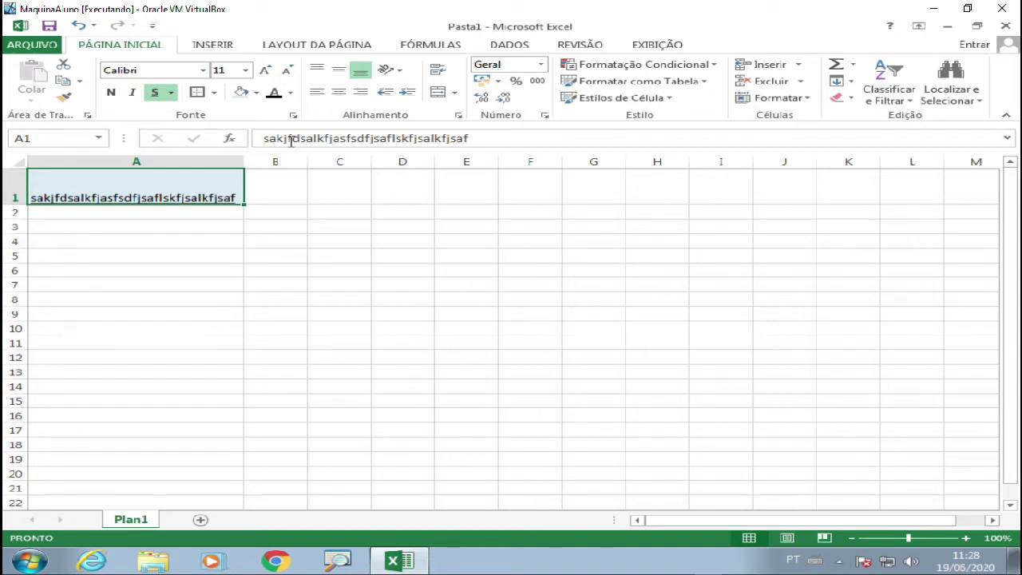
click(338, 70)
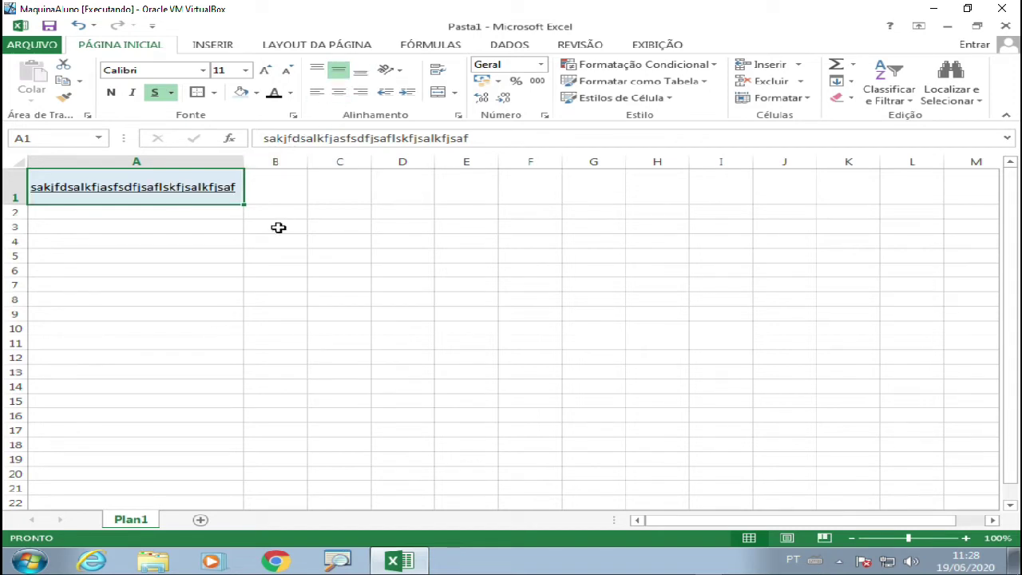
Widen column A and try center and right horizontal alignment on cell A1, ending with left alignment.
click(336, 95)
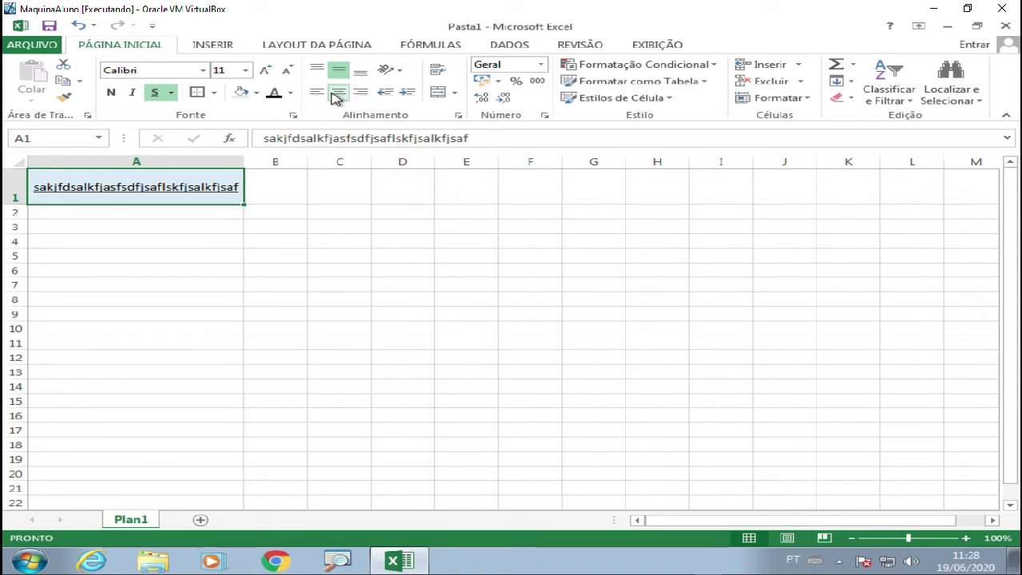
click(361, 95)
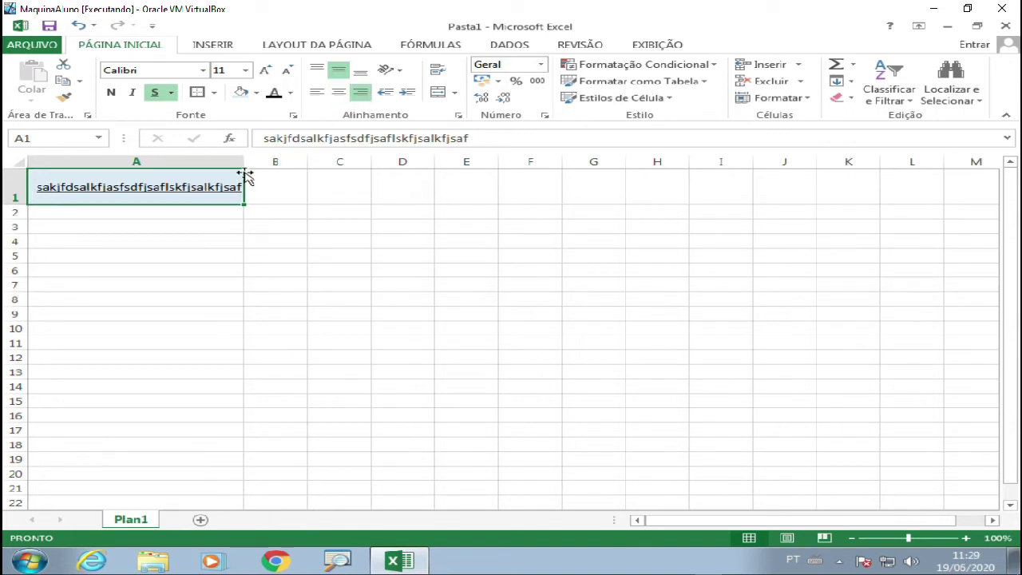
drag(242, 162, 371, 162)
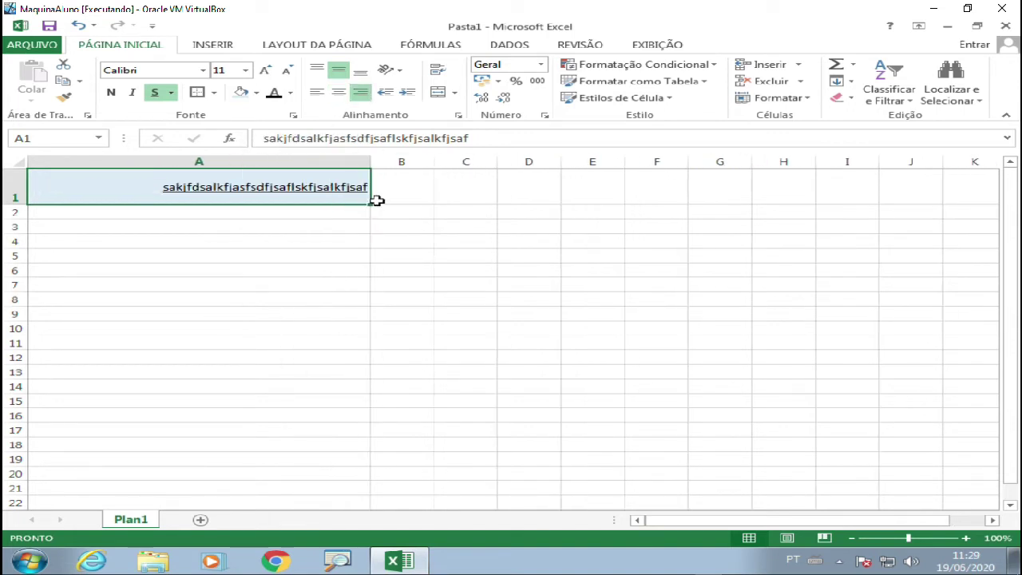
click(338, 95)
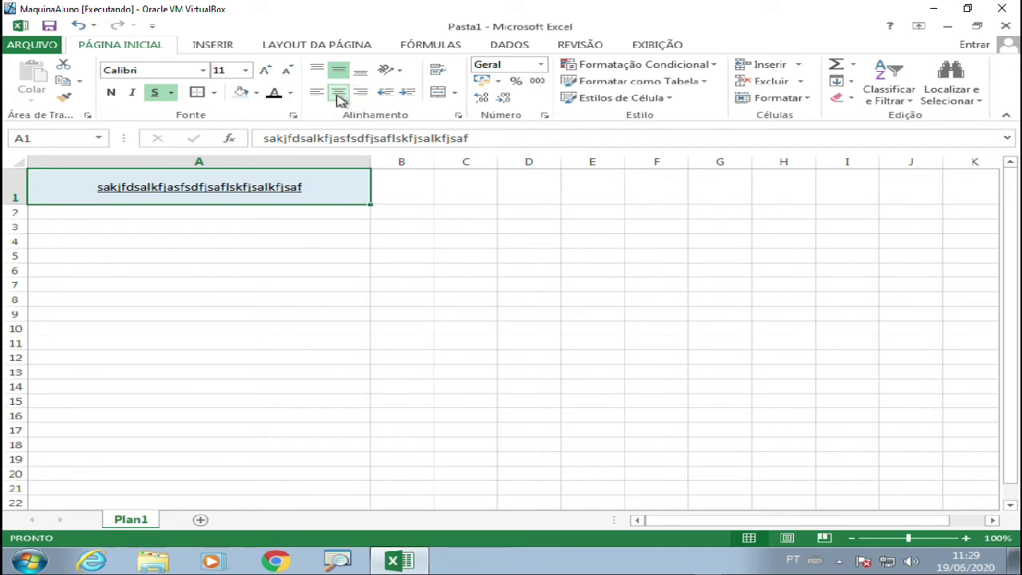
click(317, 94)
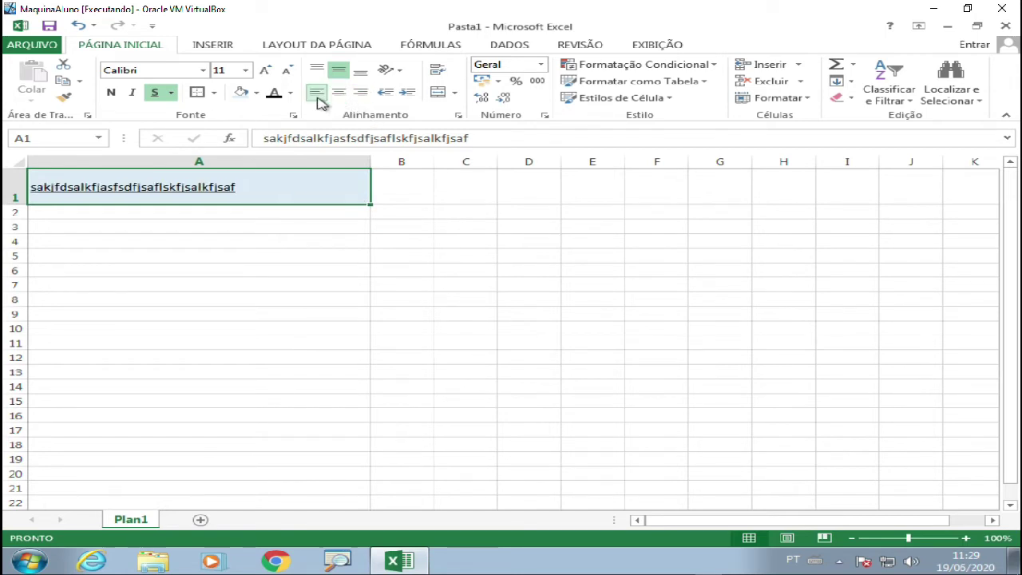
Demonstrate increasing and decreasing the indent of cell A1 repeatedly, ending with no indent.
click(407, 95)
click(407, 94)
click(407, 94)
click(407, 94)
click(391, 95)
click(391, 94)
click(392, 94)
click(391, 94)
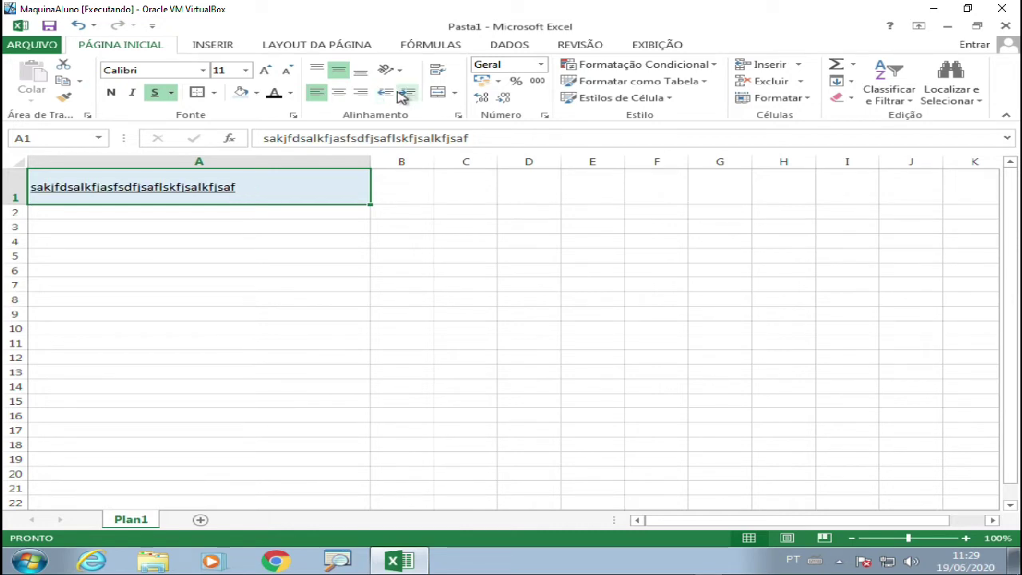
click(407, 94)
click(408, 95)
click(409, 95)
click(409, 95)
click(409, 95)
click(409, 95)
click(410, 96)
click(409, 96)
click(383, 94)
click(383, 94)
click(384, 94)
click(383, 94)
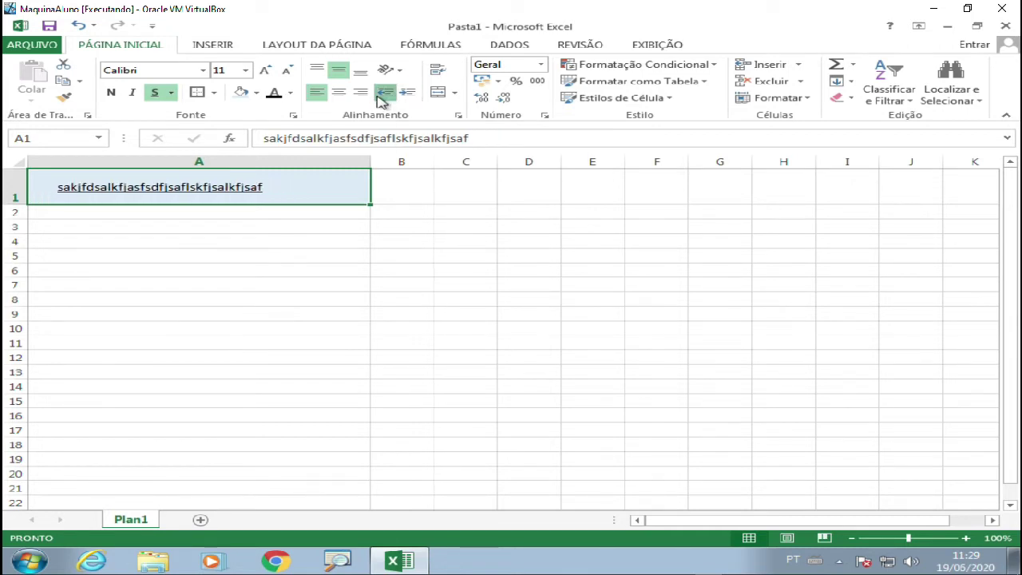
click(383, 94)
click(403, 95)
click(403, 95)
click(404, 95)
click(385, 94)
click(385, 95)
click(385, 95)
click(384, 94)
click(385, 94)
click(385, 94)
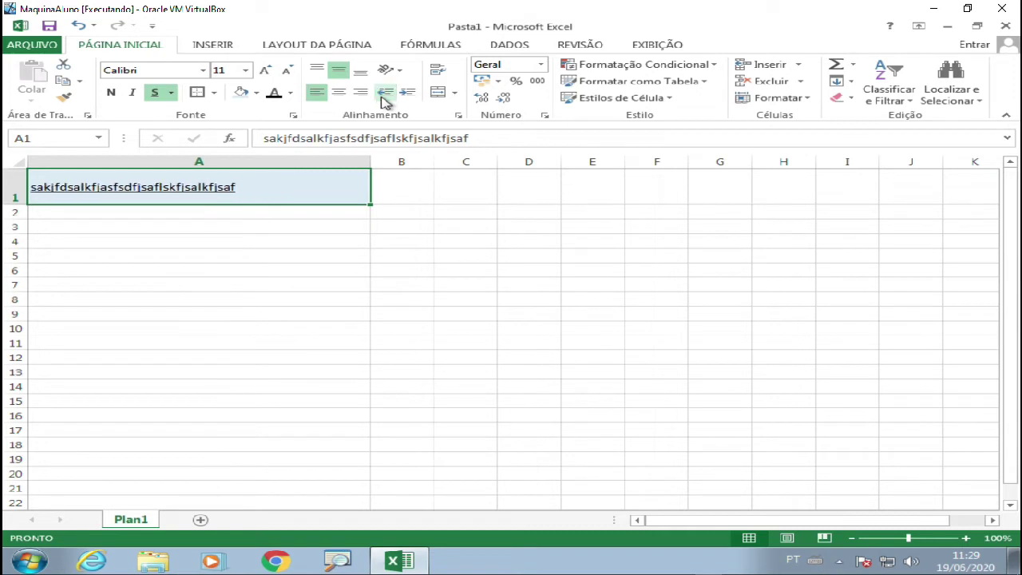
Tilt the text in A1 with "Inclinar Texto no Sentido Anti-horário", and make row 1 taller and column A narrower around it.
click(418, 209)
click(309, 181)
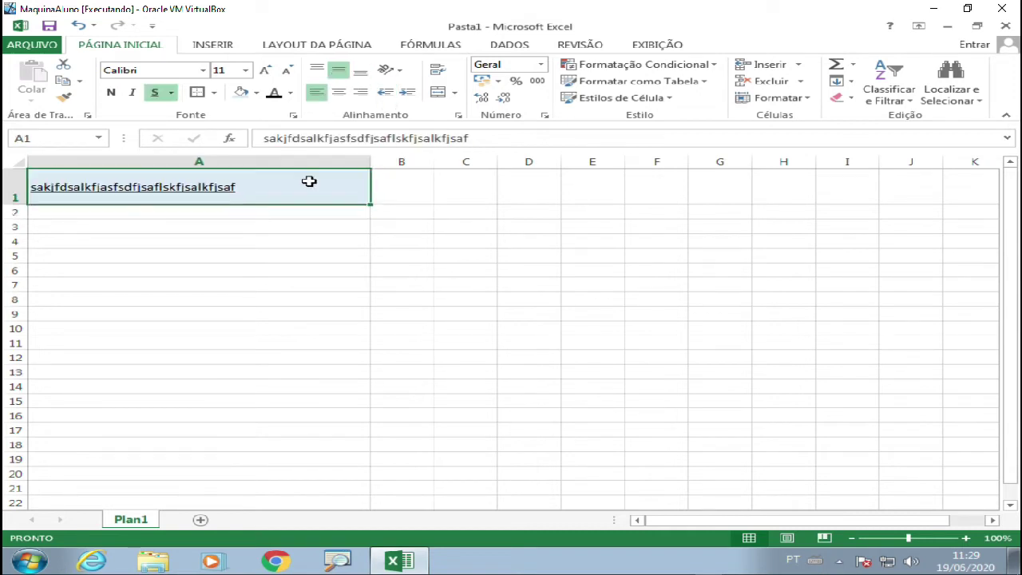
click(397, 73)
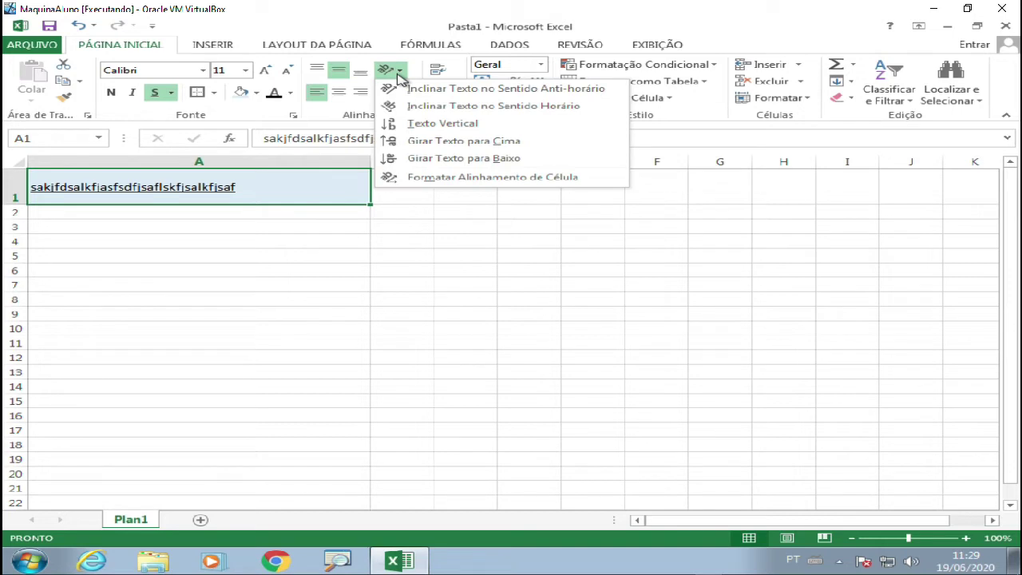
click(411, 89)
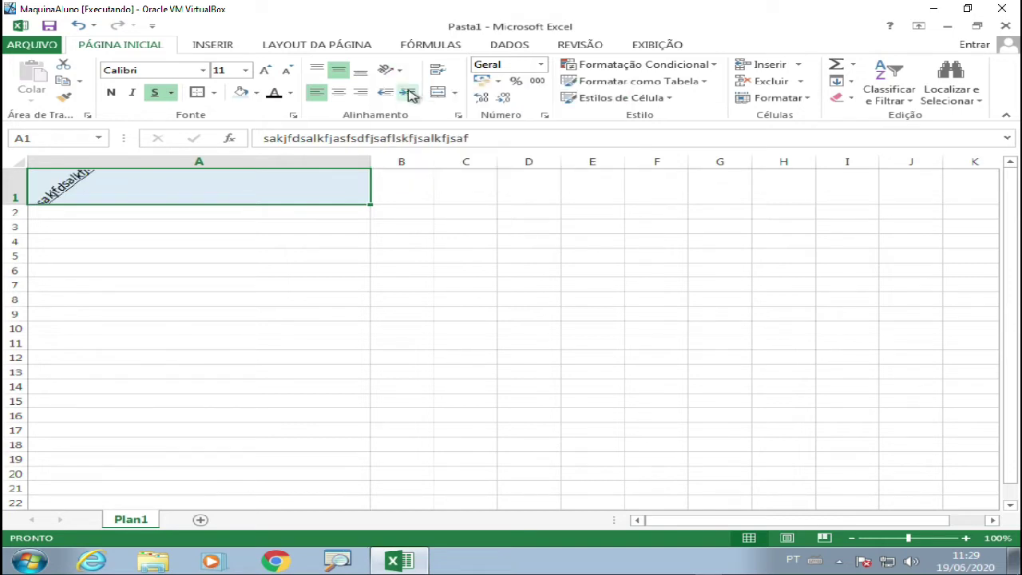
drag(14, 202, 4, 331)
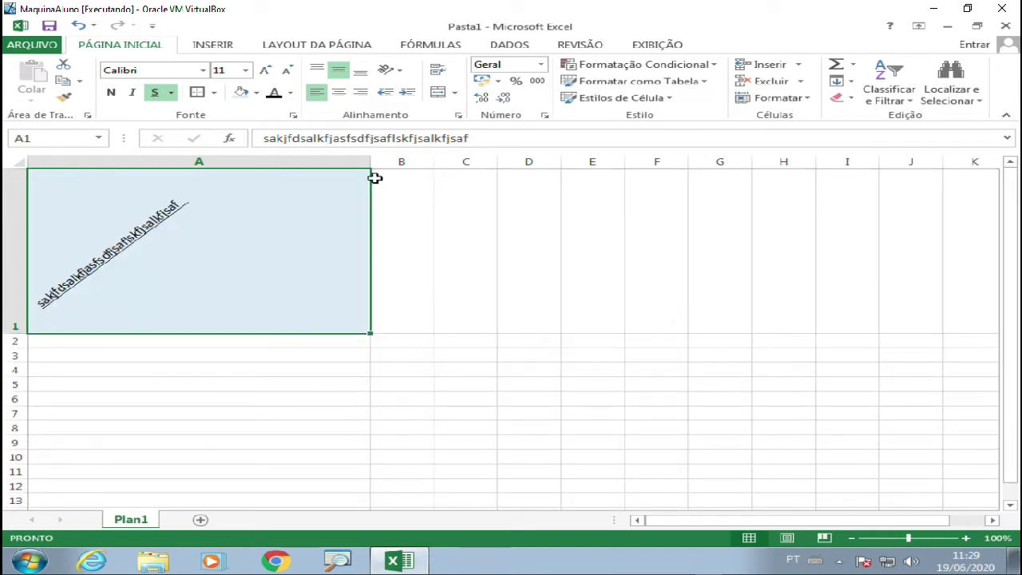
drag(374, 163, 217, 174)
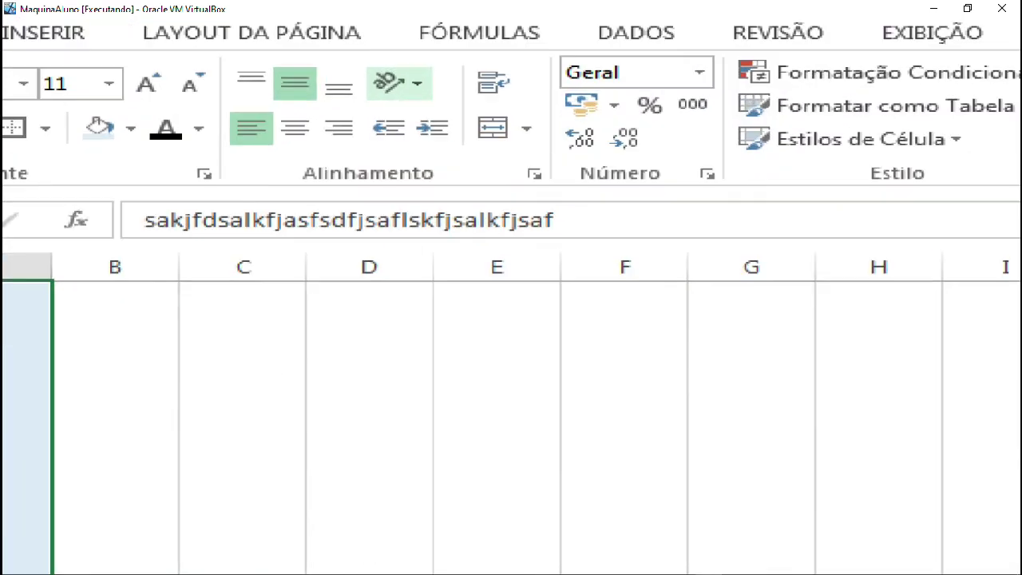
mouse_move(357, 60)
mouse_down()
mouse_move(368, 98)
mouse_move(458, 126)
mouse_move(445, 112)
mouse_up()
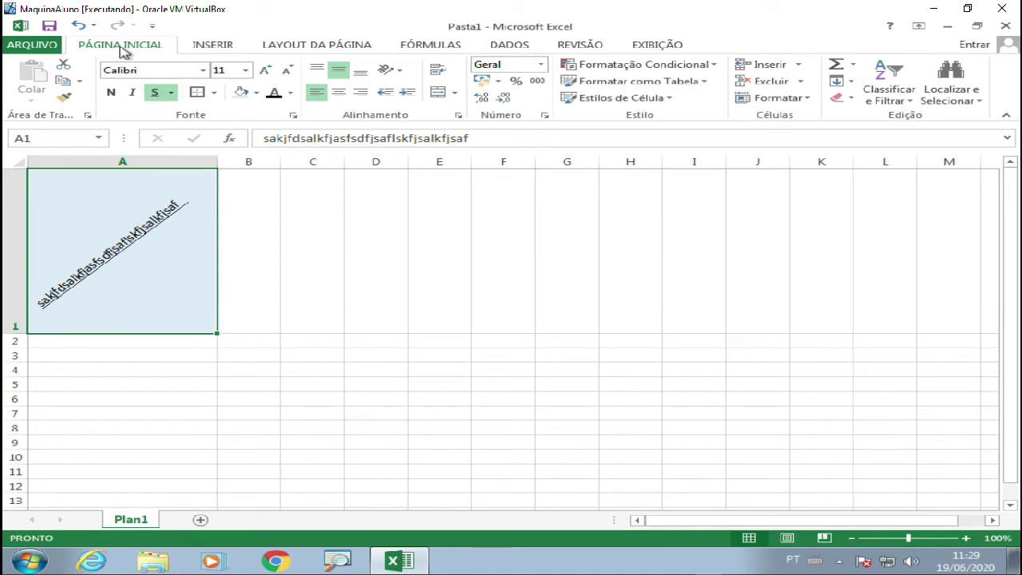
Undo the last column width, row height and text tilt changes, and select cell C5.
click(77, 25)
click(77, 26)
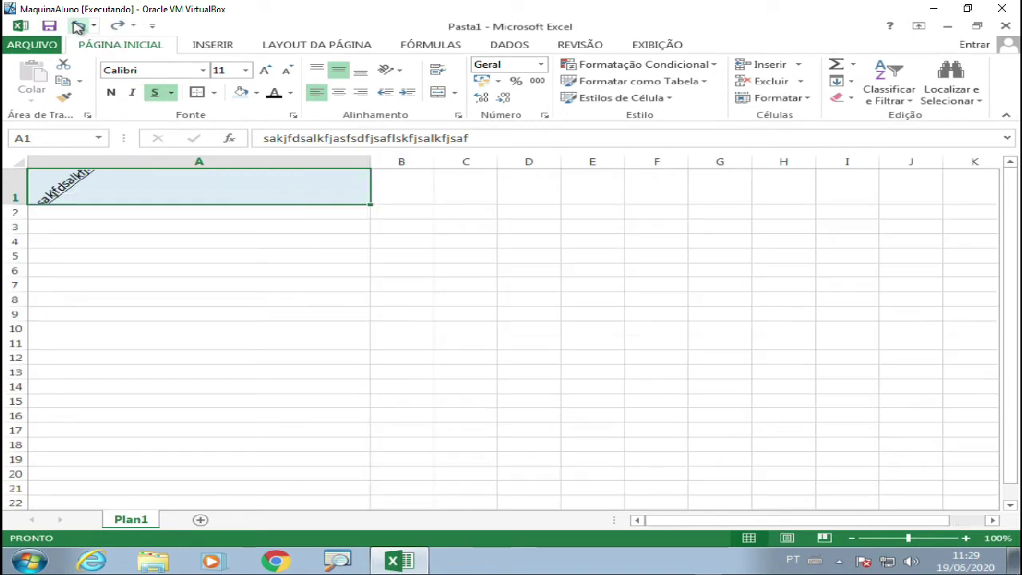
click(78, 26)
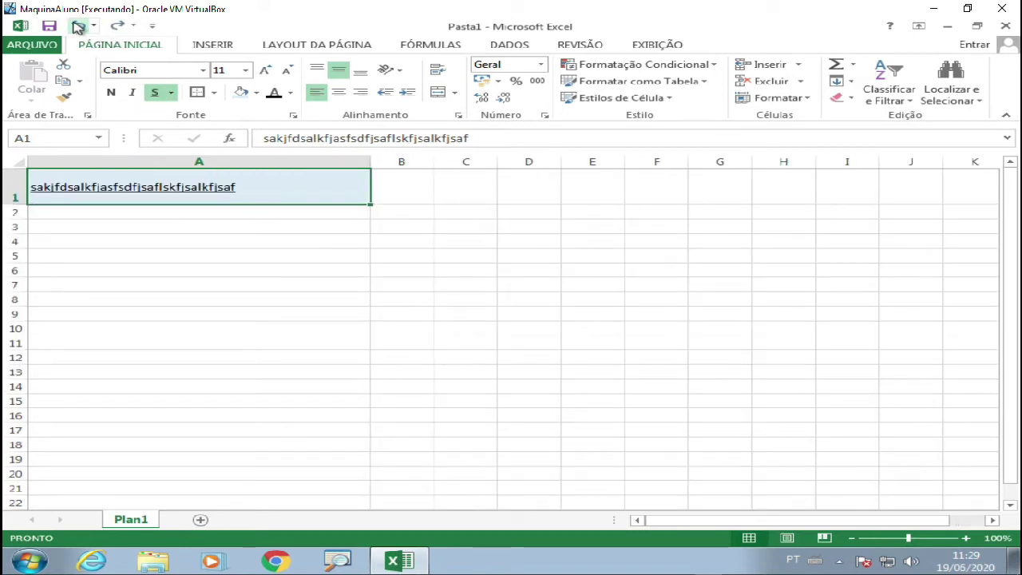
click(490, 253)
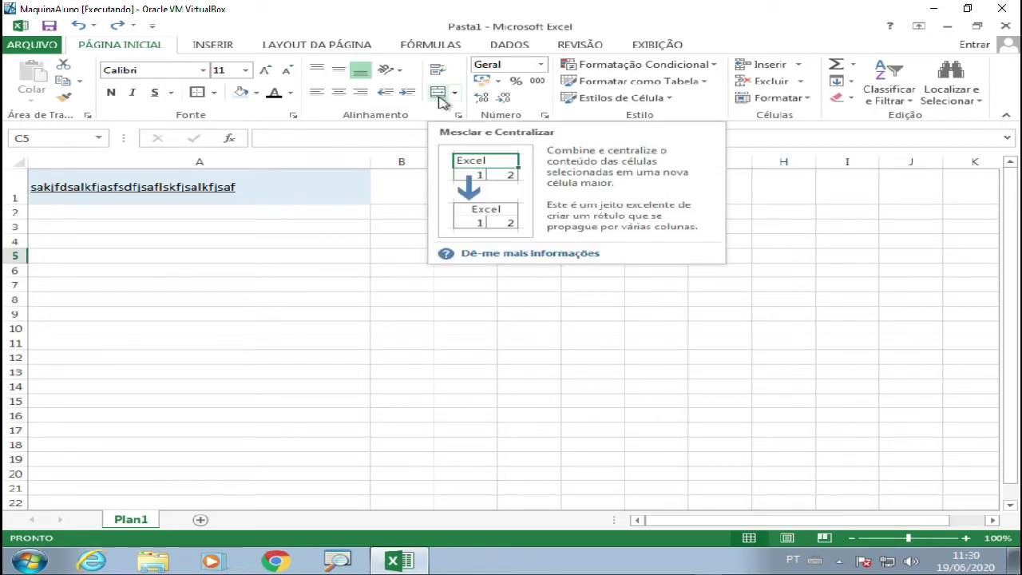
Narrow column A slightly and practise selecting ranges from A1 across row 1, down column A and over a larger block.
drag(369, 167, 317, 168)
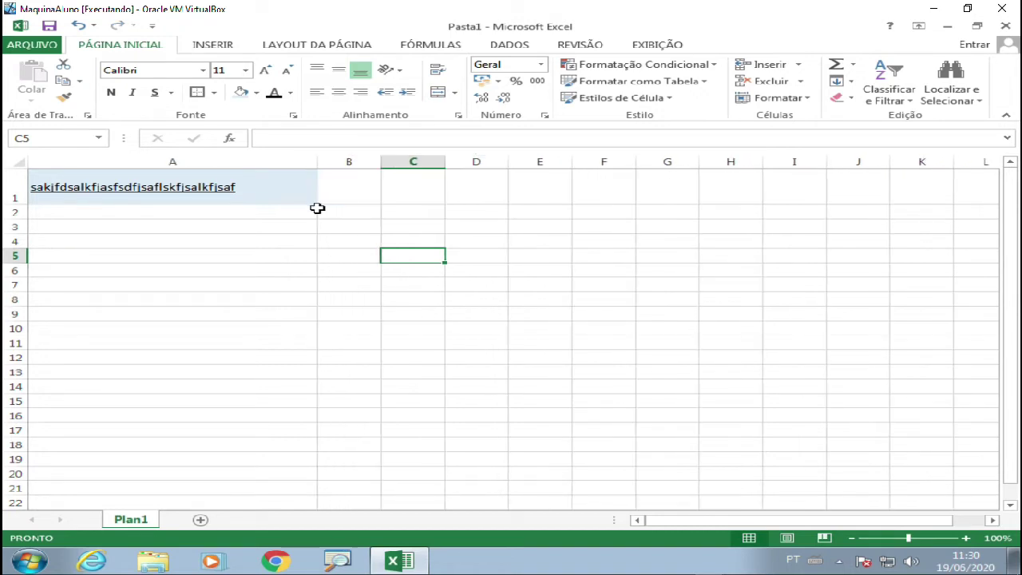
click(257, 190)
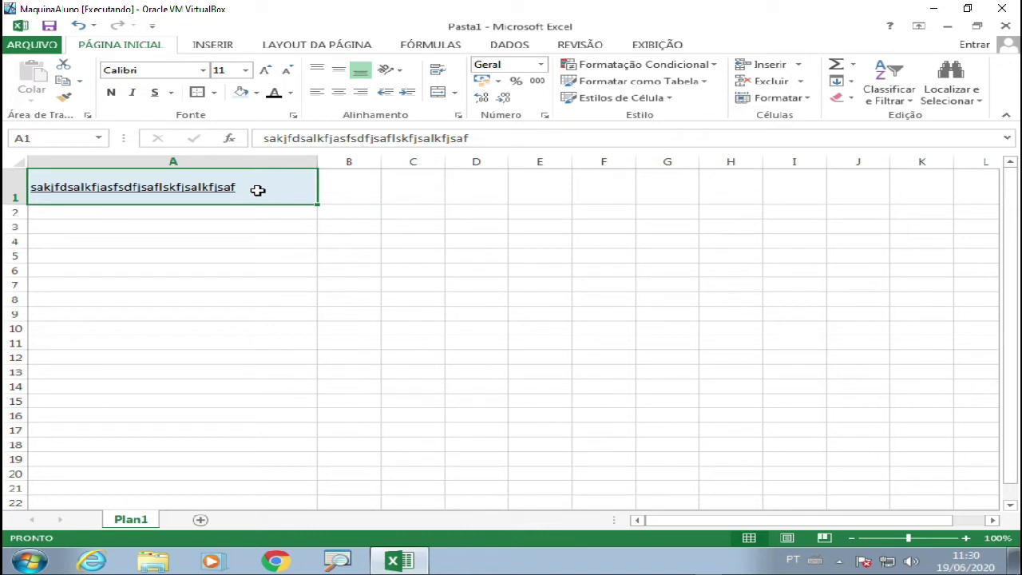
drag(257, 190, 628, 189)
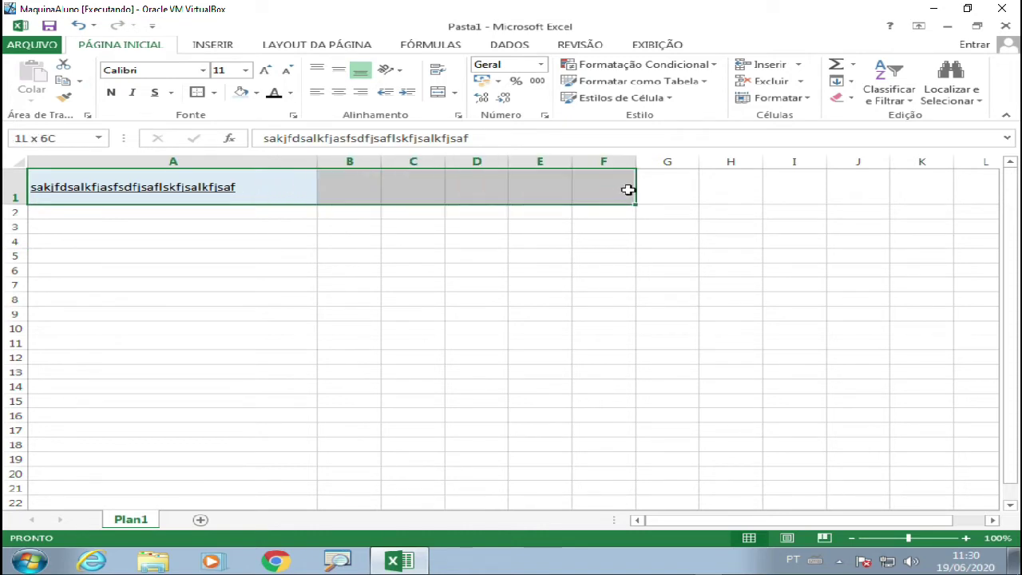
drag(271, 194, 266, 433)
click(284, 189)
drag(284, 189, 855, 455)
click(456, 318)
Apply "Mesclar e Centralizar" to the range A1:F1, undo the merge and select cell A4.
drag(253, 189, 613, 195)
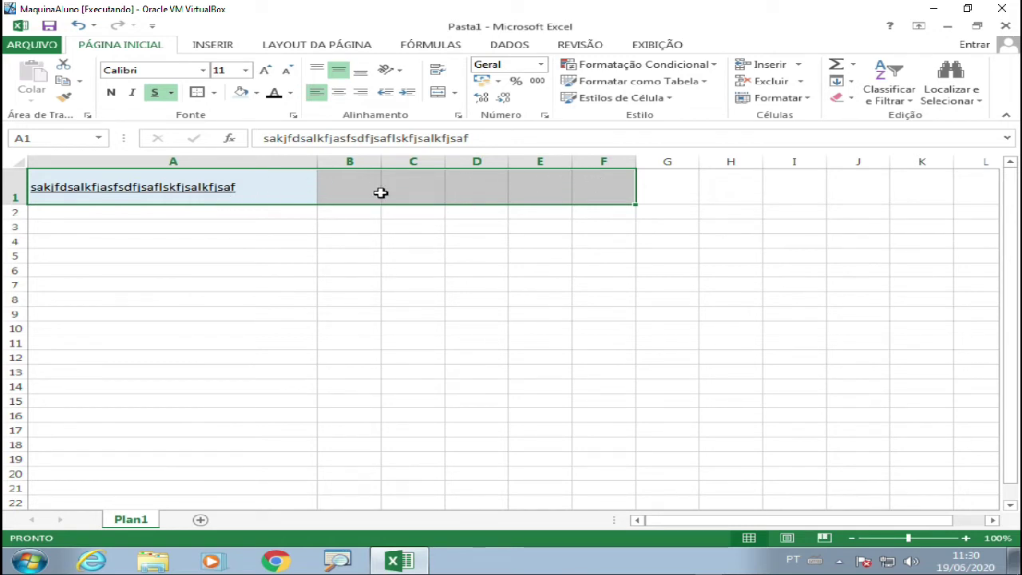
click(440, 94)
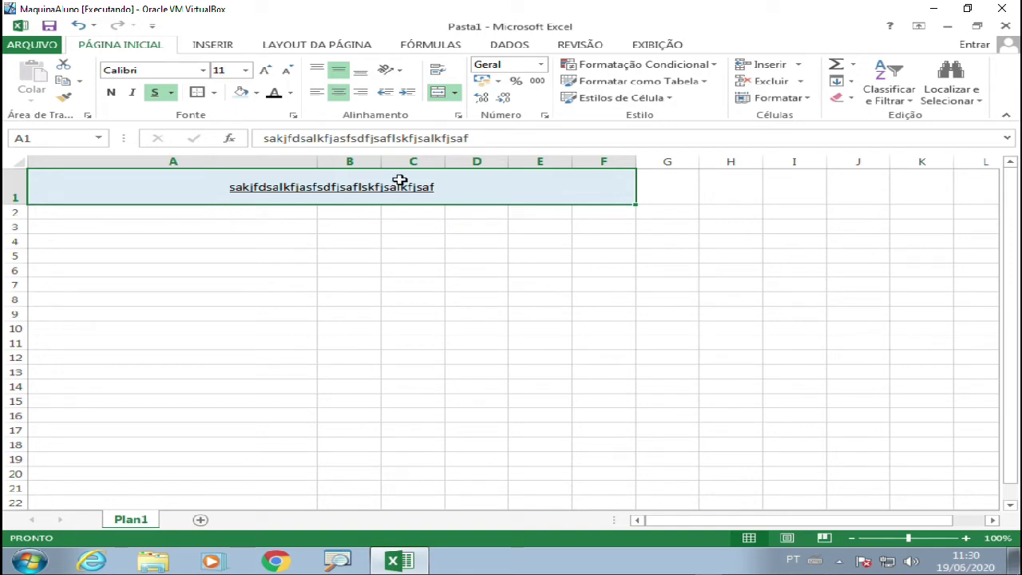
click(78, 26)
click(218, 242)
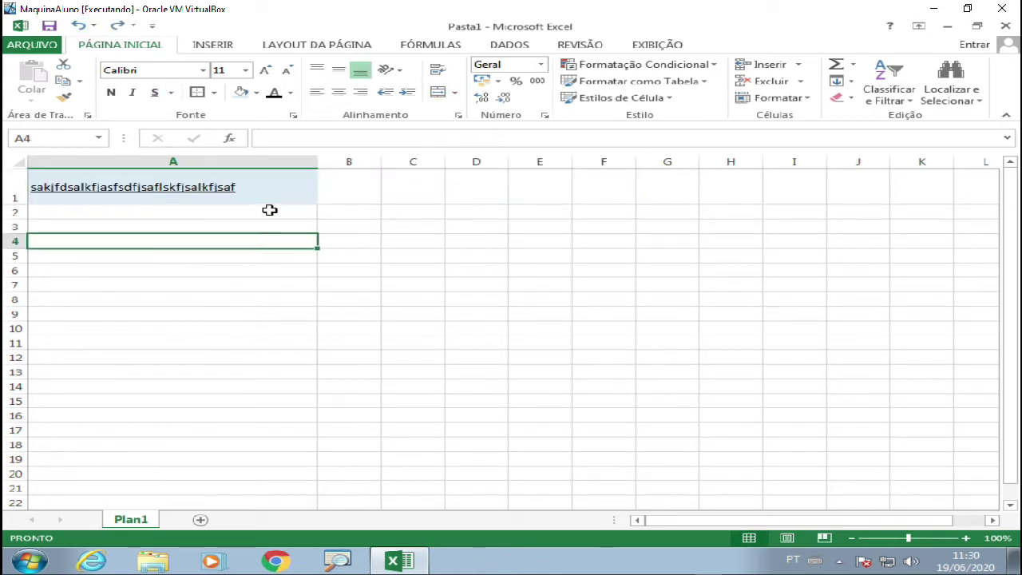
Enter 100 in cell A2 and select that cell again.
click(228, 212)
click(224, 203)
click(219, 212)
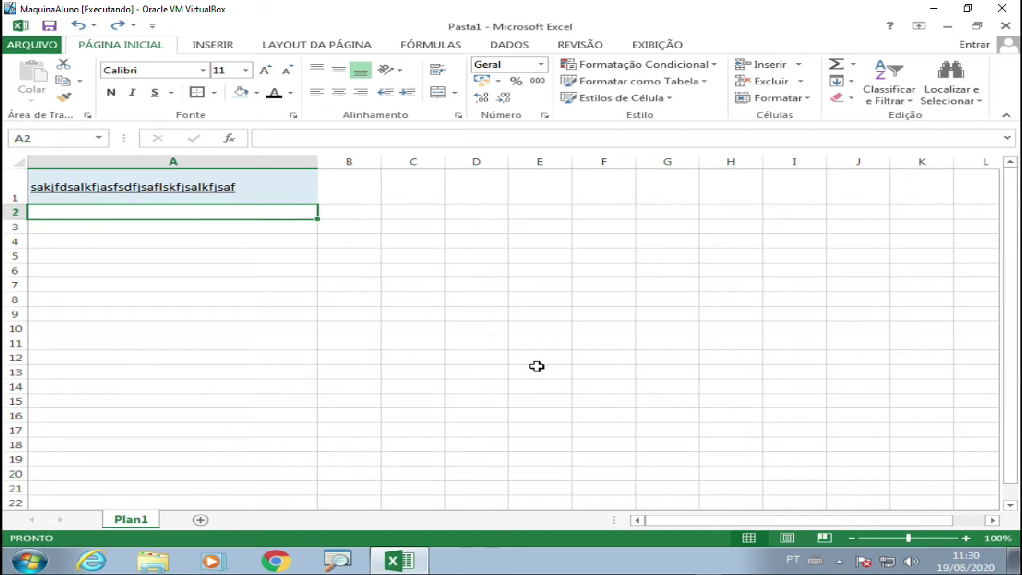
text(100)
key(Return)
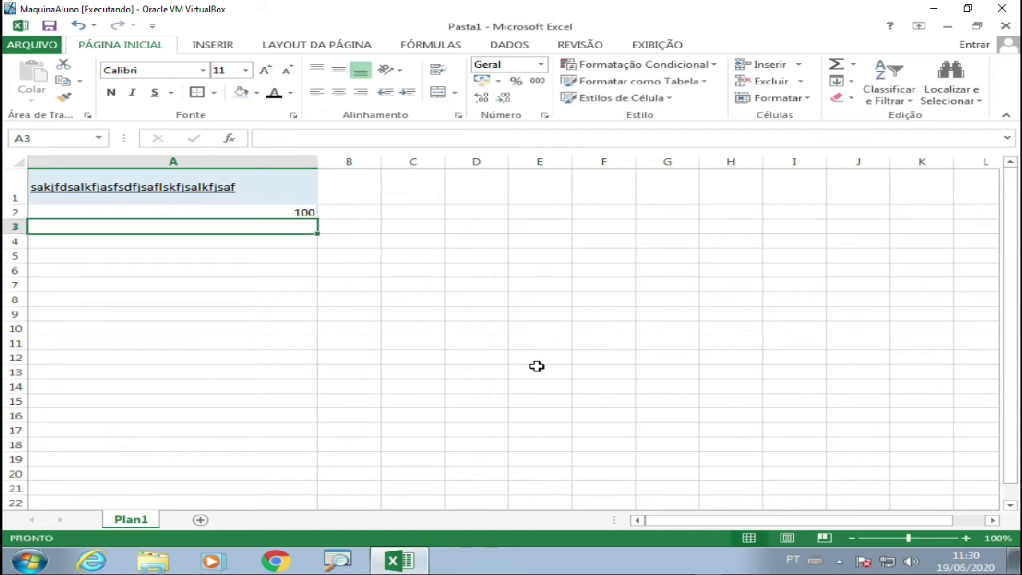
click(298, 209)
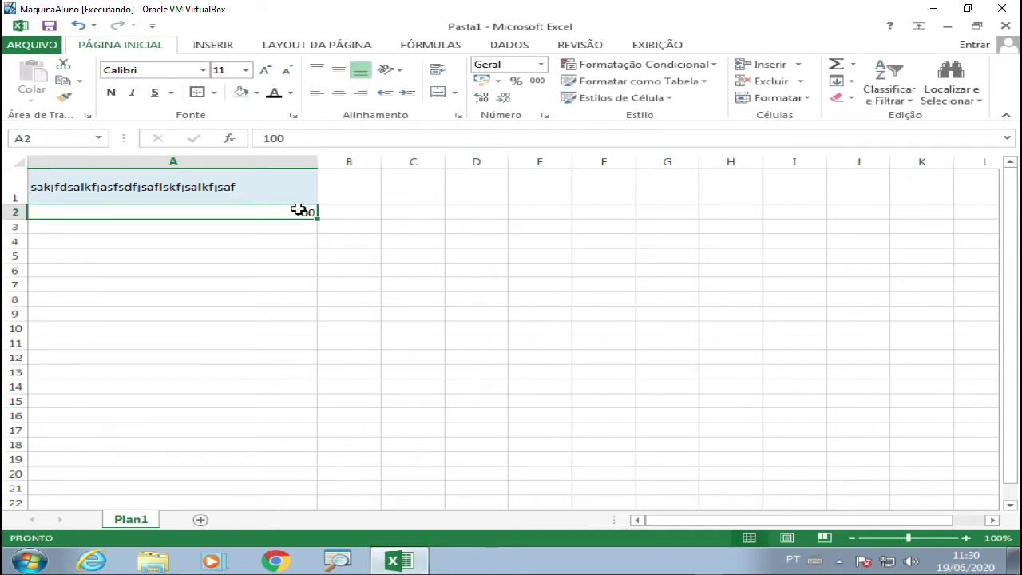
Compare the alignment of the text in A1 with the number in A2 and examine the number formatting options.
click(264, 191)
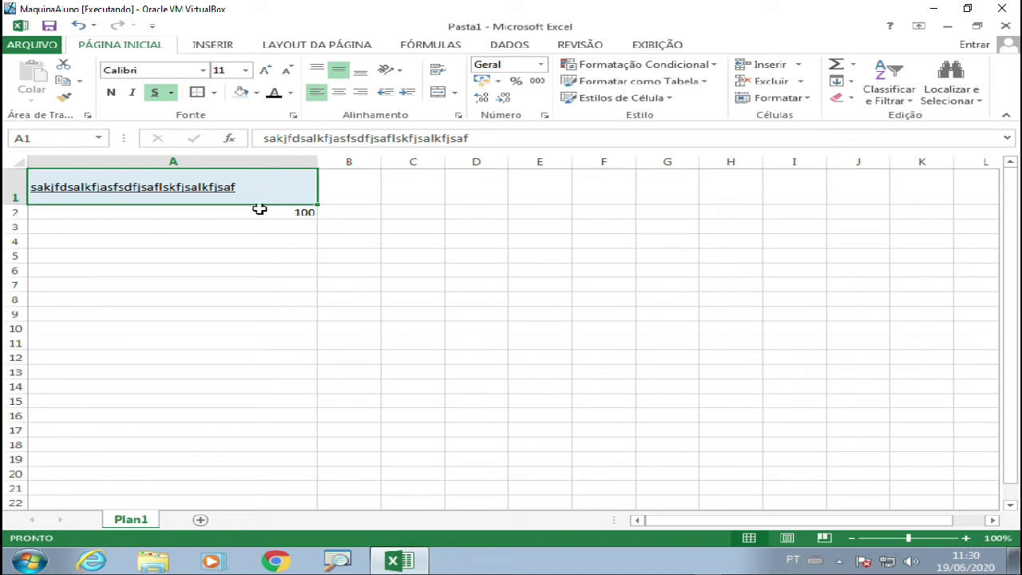
click(259, 208)
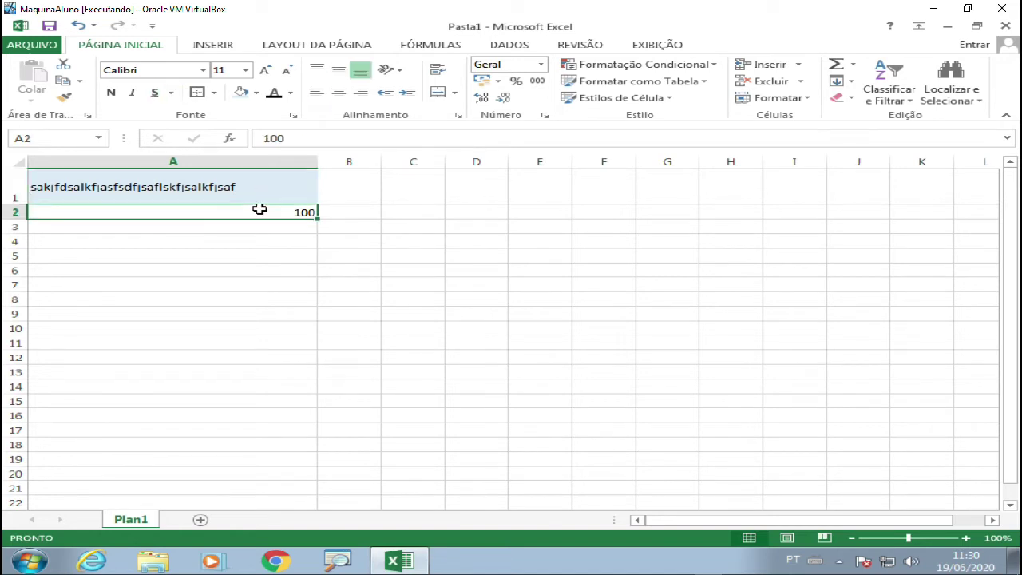
click(264, 187)
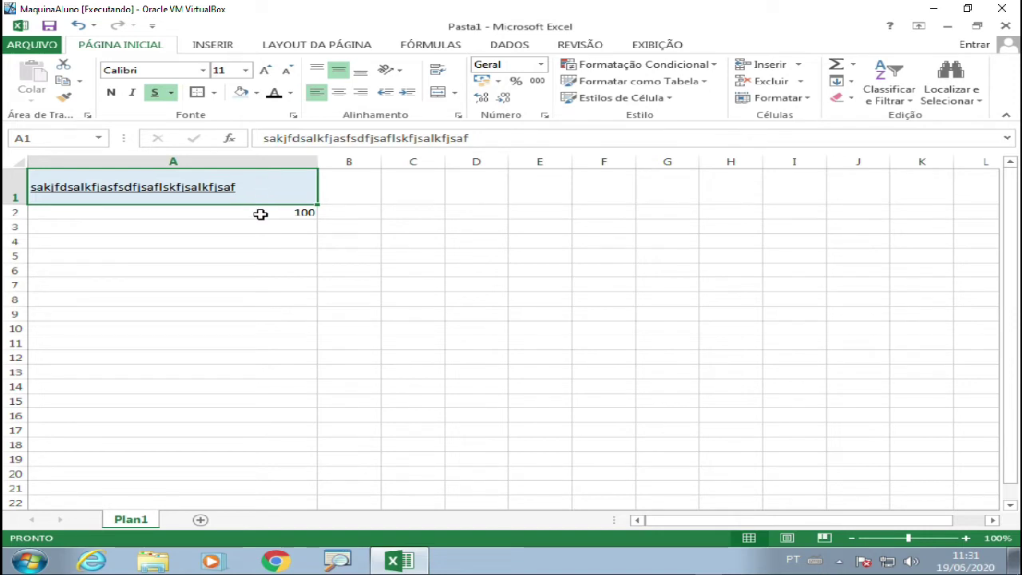
click(260, 213)
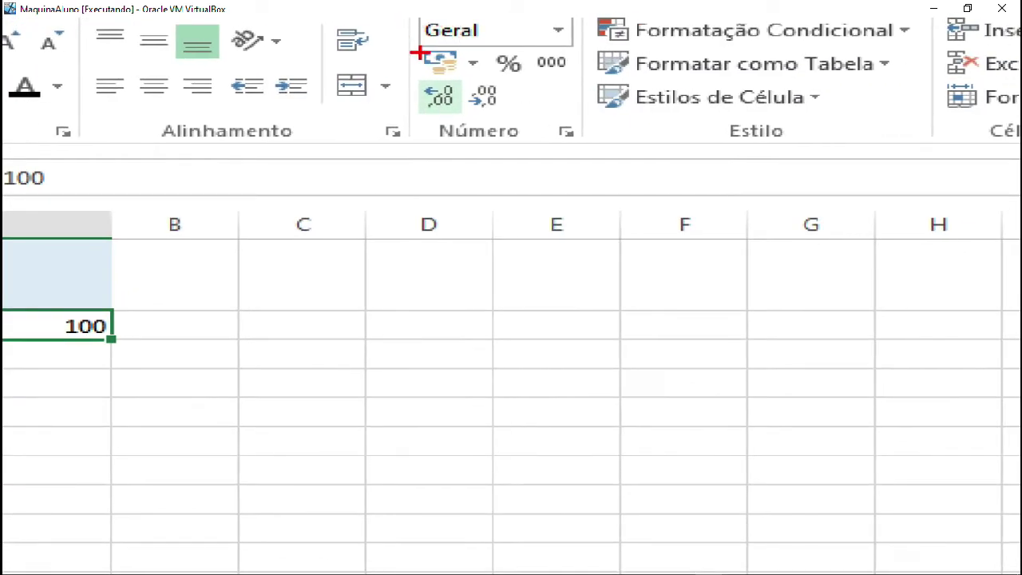
mouse_move(411, 45)
mouse_down()
mouse_move(570, 116)
mouse_move(599, 145)
mouse_move(602, 168)
mouse_move(591, 158)
mouse_up()
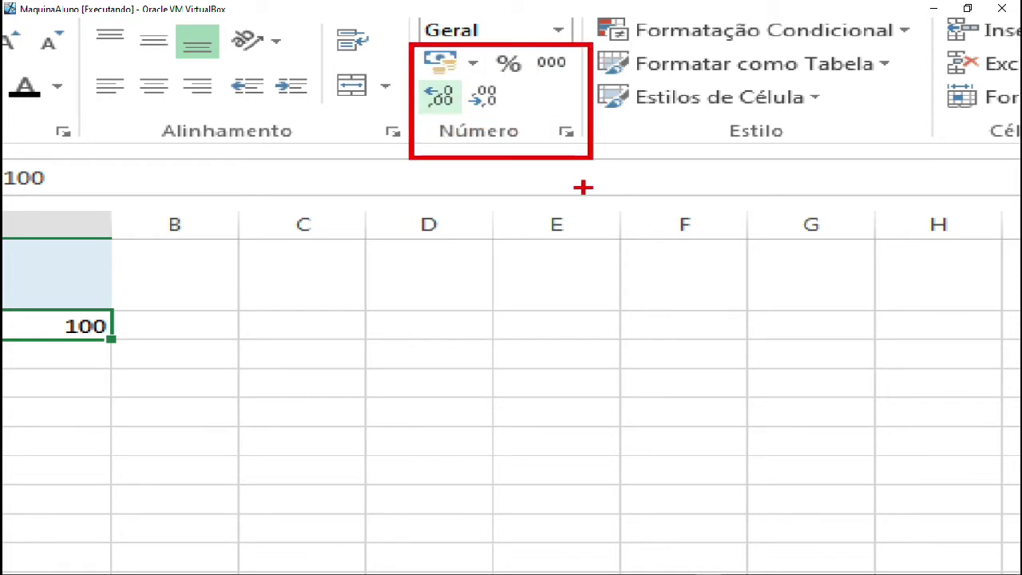
key(Escape)
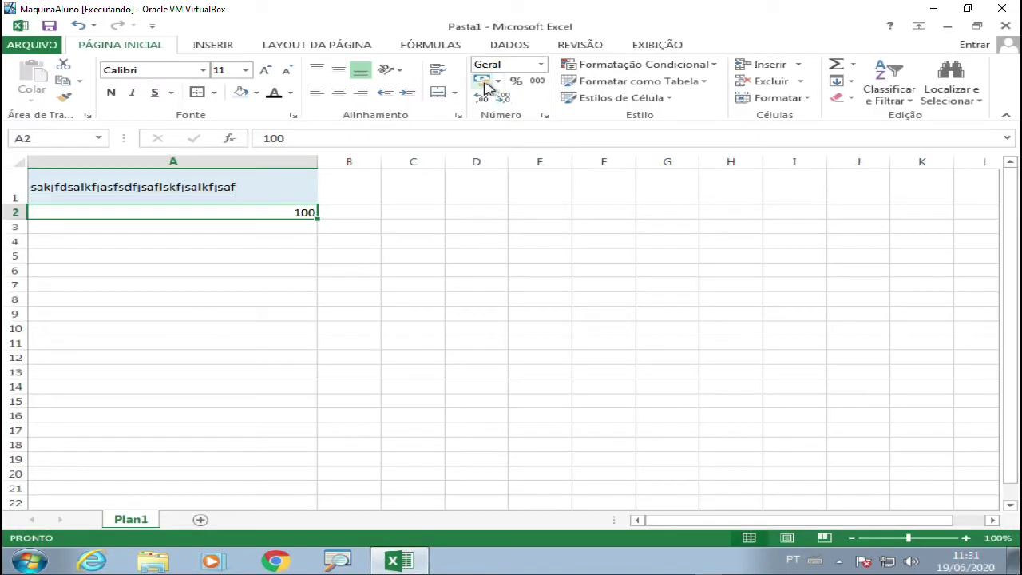
Try the accounting format and the percentage format on cell A2, and re-enter 100 as a percentage.
click(482, 82)
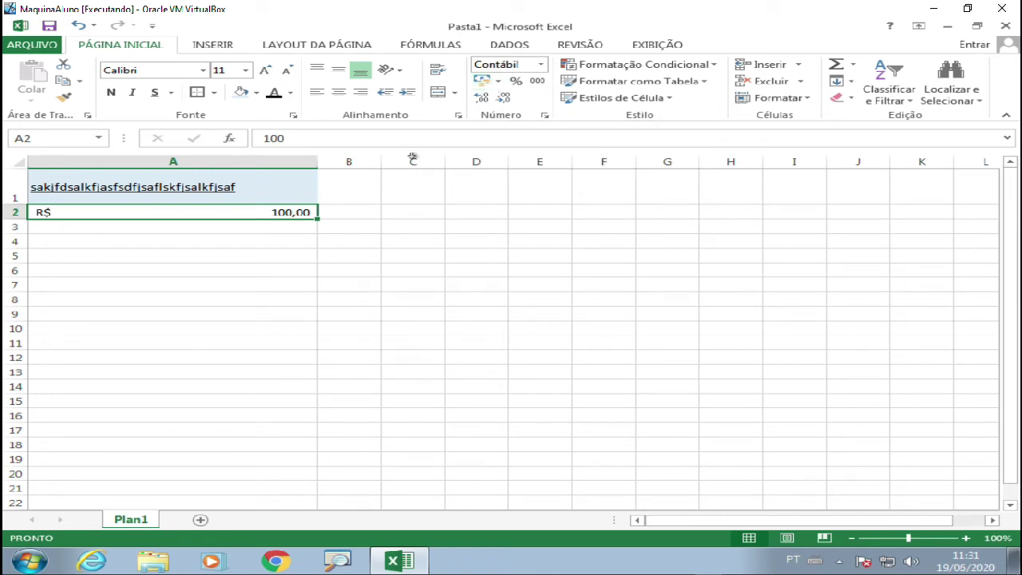
click(517, 82)
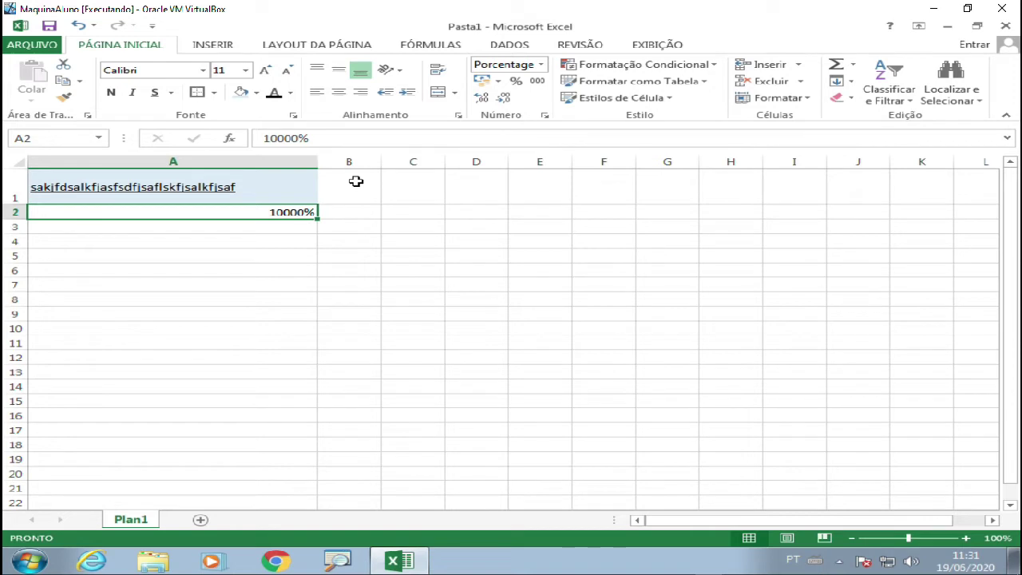
text(100)
key(Return)
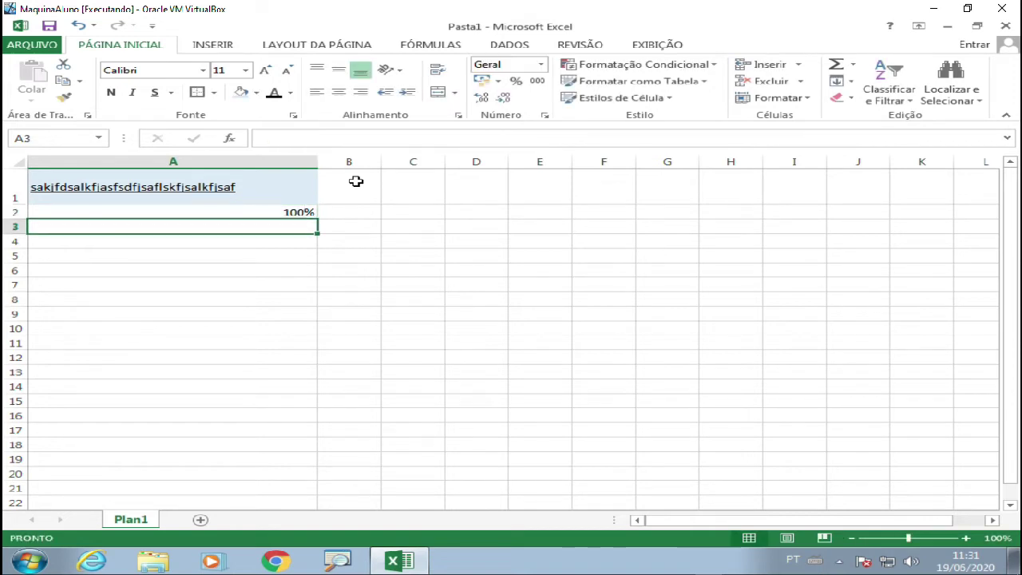
key(Up)
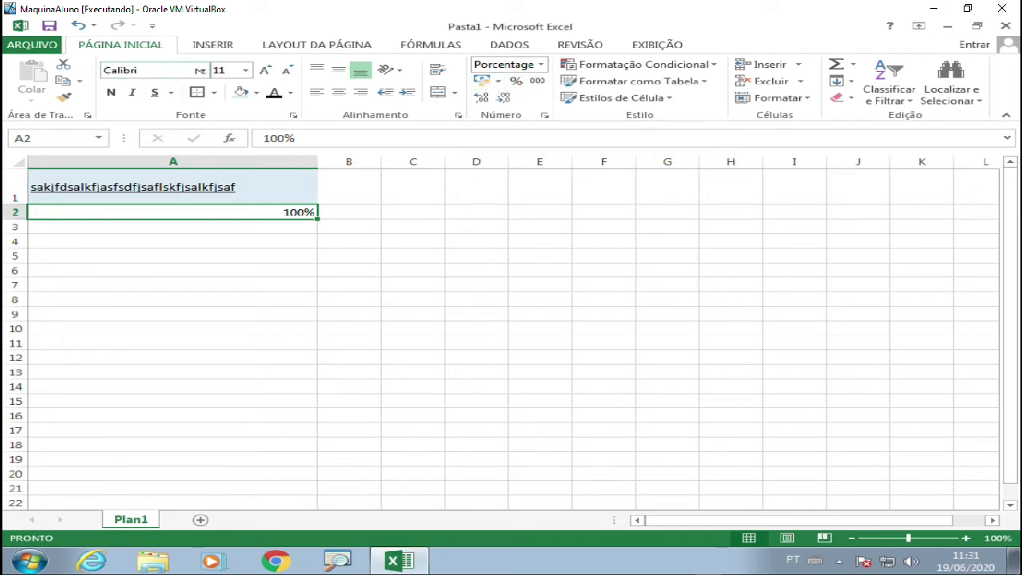
Apply the "Número" format to cell A2 and look through the list of other number formats.
click(541, 64)
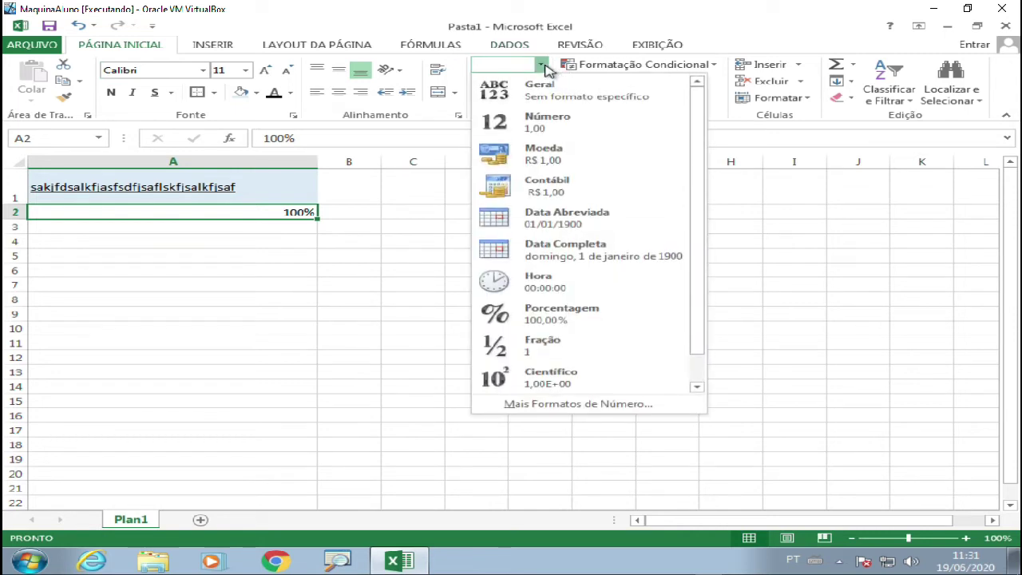
click(563, 124)
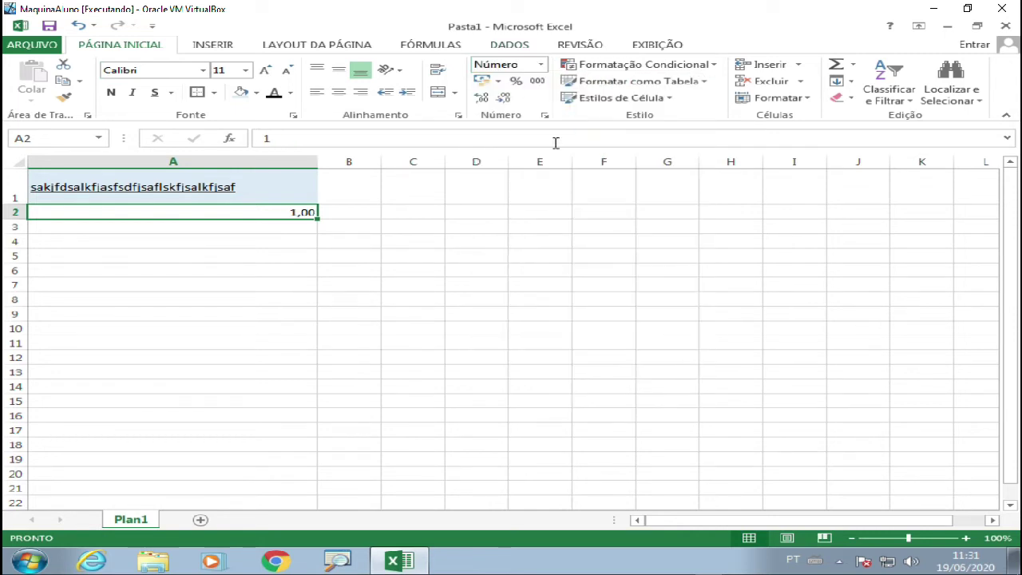
click(541, 65)
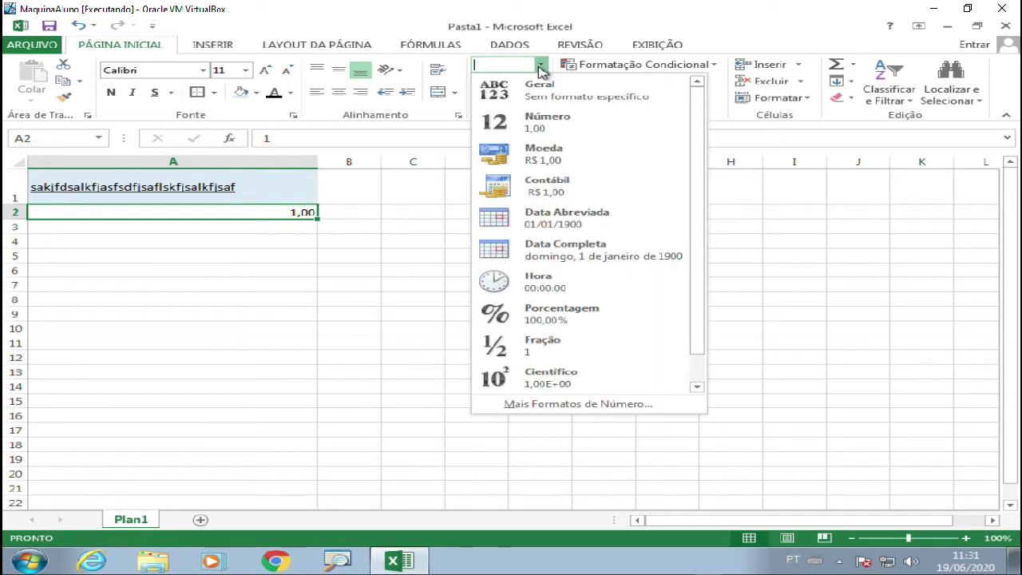
click(696, 366)
drag(697, 366, 693, 303)
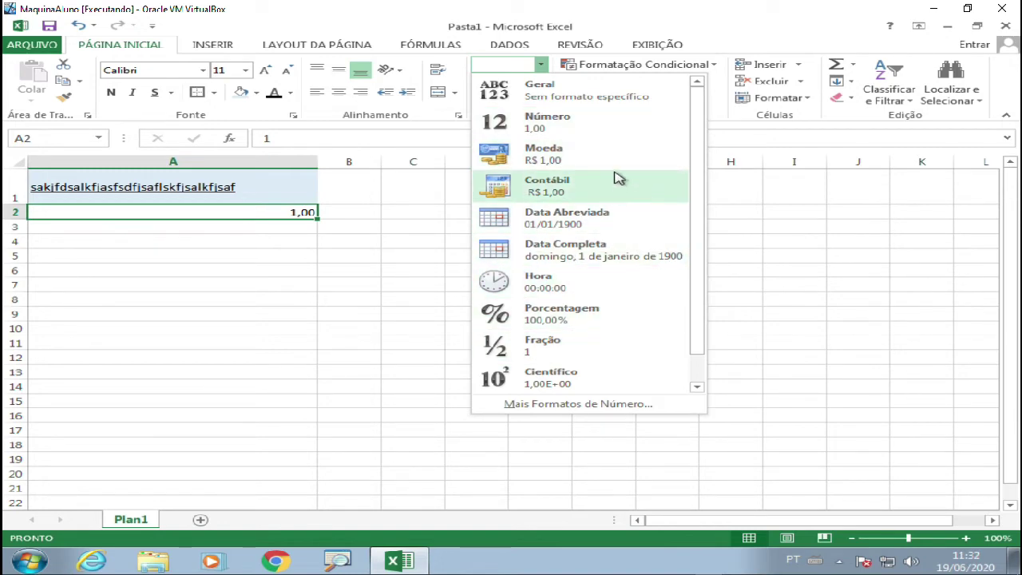
click(800, 210)
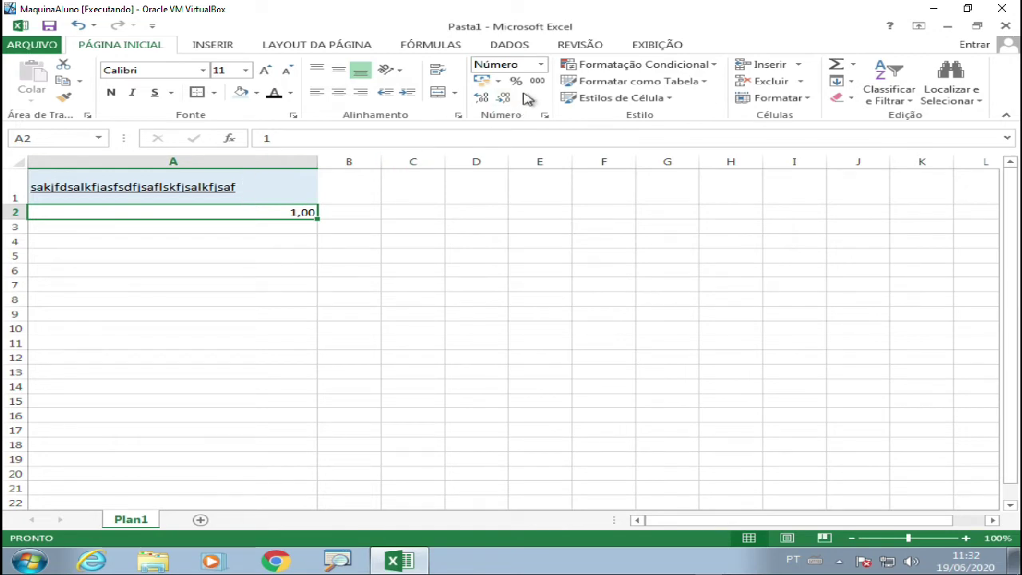
Increase the decimal places of cell A2 and reduce them until none is shown.
click(482, 99)
click(483, 98)
click(502, 98)
click(502, 98)
click(502, 98)
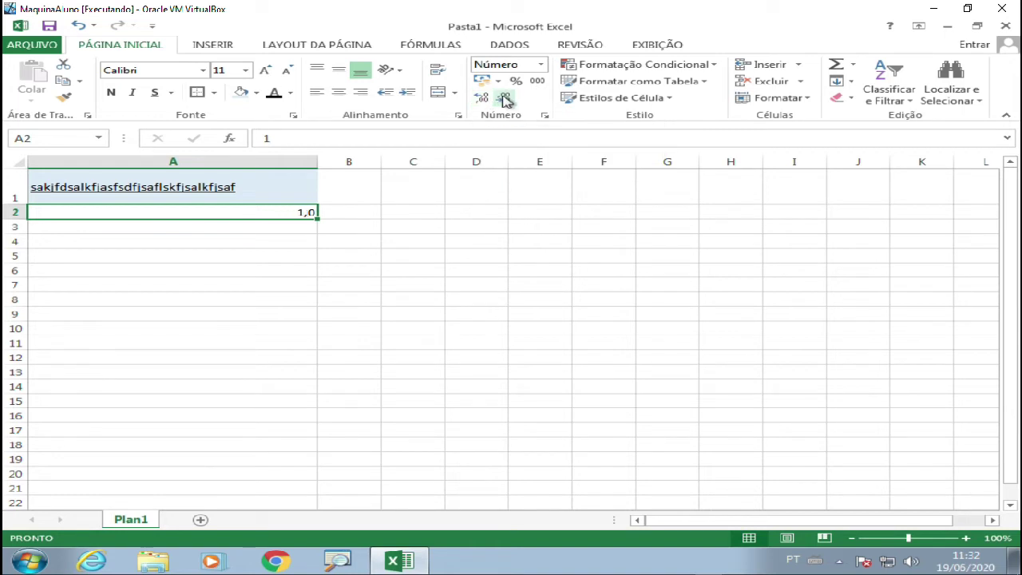
click(502, 98)
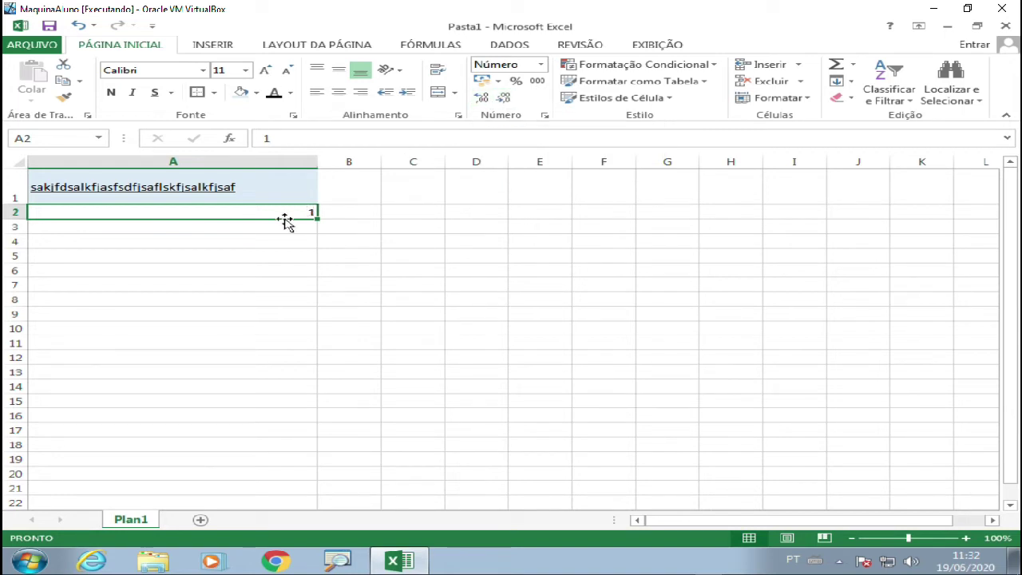
Enter 100 in cell A2 and remove its decimal places.
text(100)
key(Return)
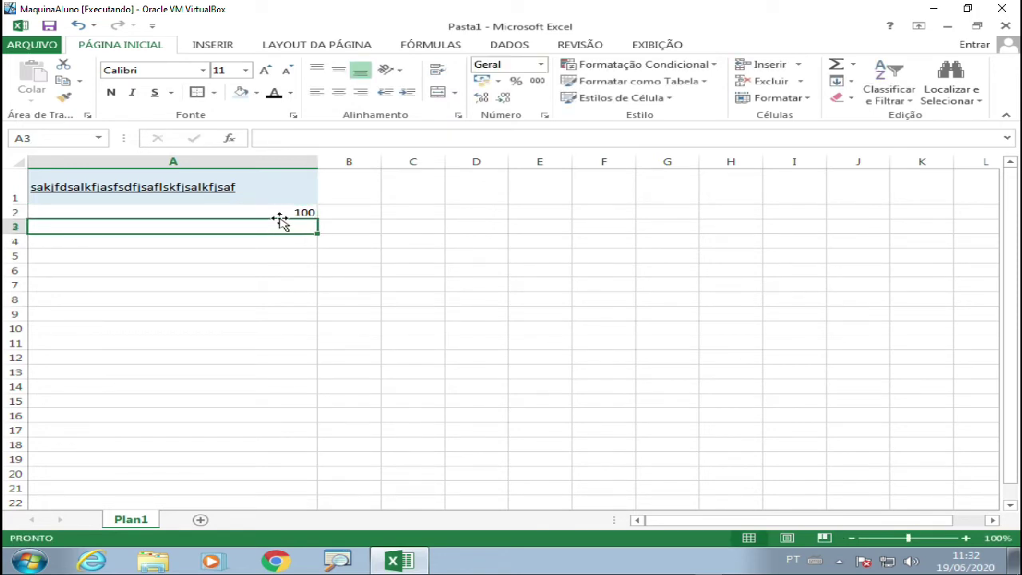
click(281, 212)
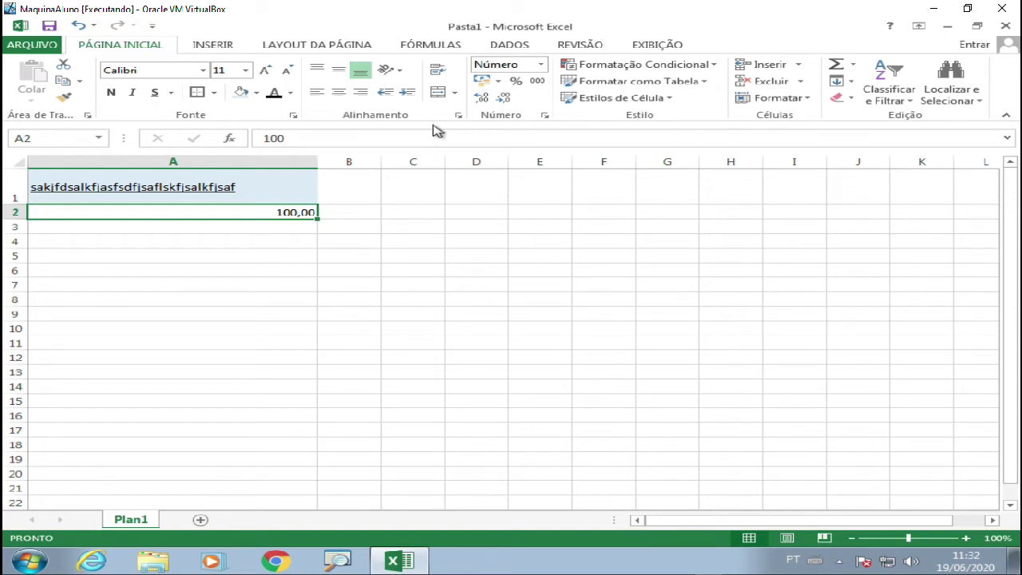
click(502, 100)
Enter 9,85 in cell A2 with no decimal places and try increasing its decimal places.
text(9,85)
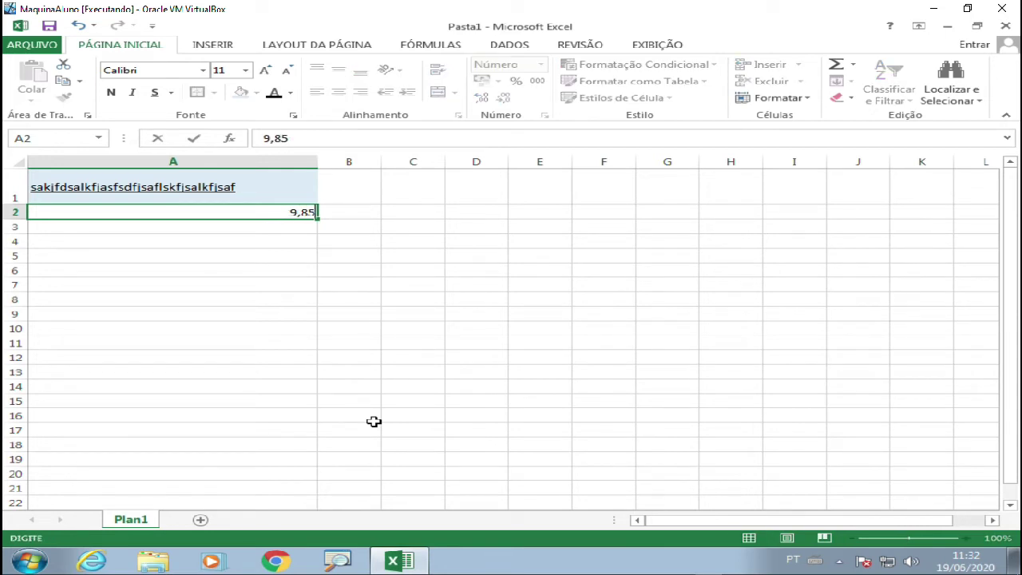
key(Return)
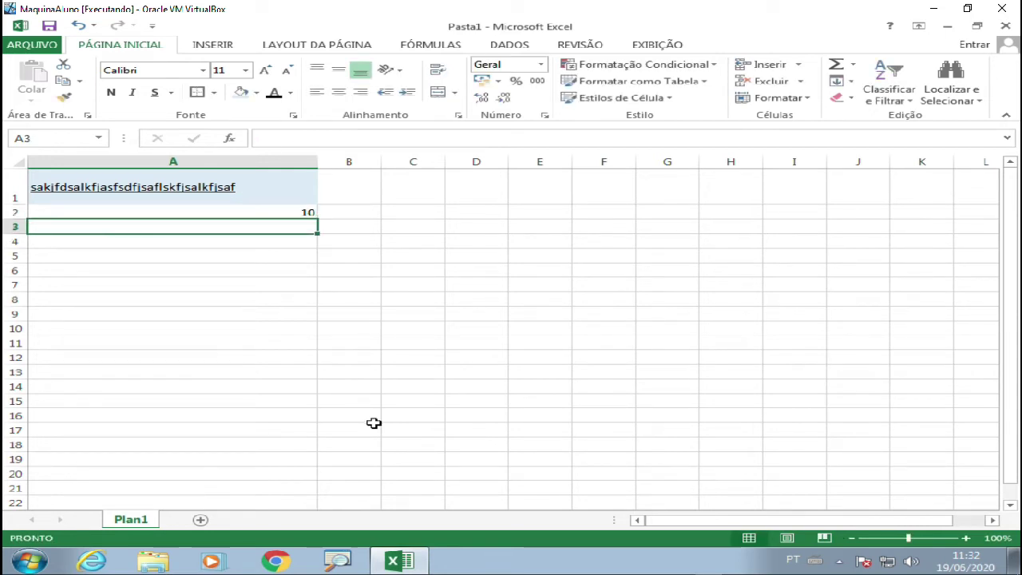
click(297, 210)
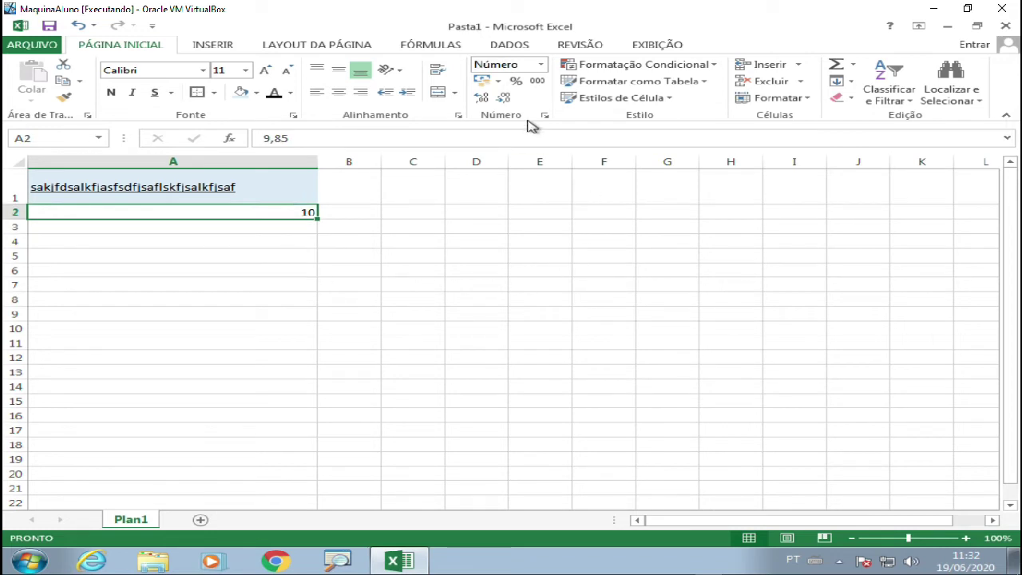
click(483, 101)
click(482, 101)
Re-enter 9,85 in cell A2 and increase its decimal places to two.
text(9,85)
key(Return)
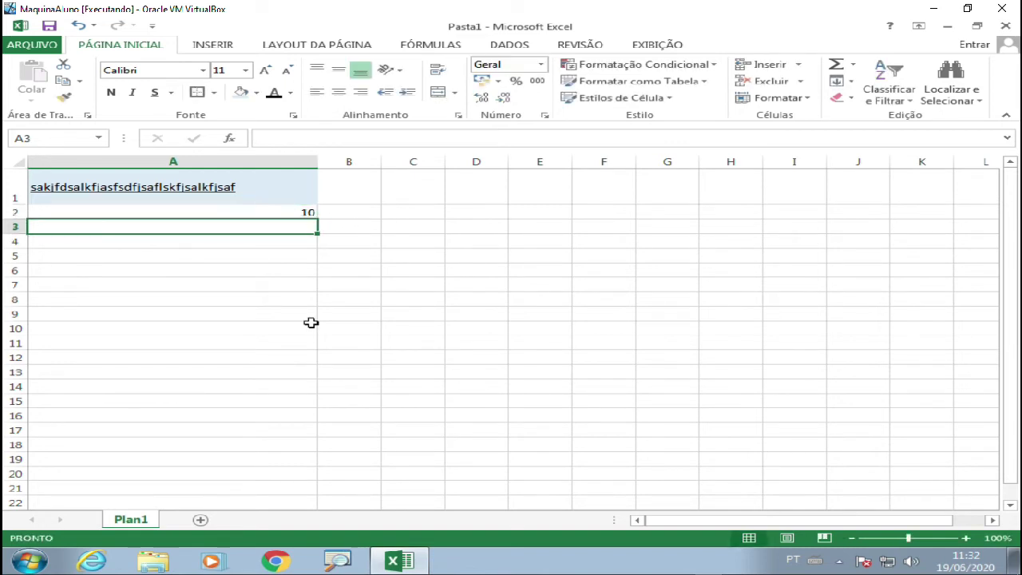
click(286, 212)
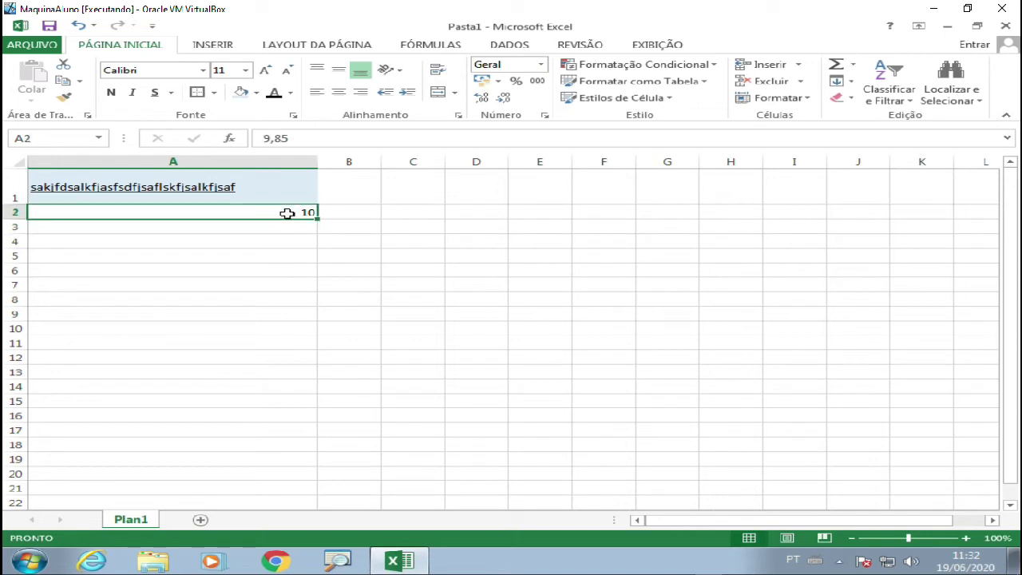
click(481, 98)
click(481, 98)
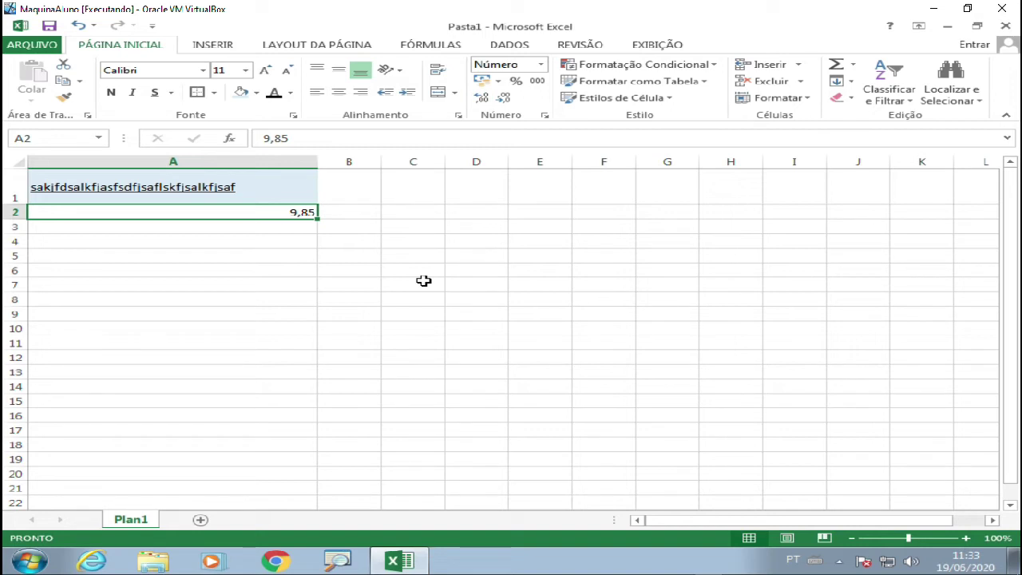
Examine the number categories and options for cell A2 in "Formatar Células" and leave without changing anything.
click(544, 117)
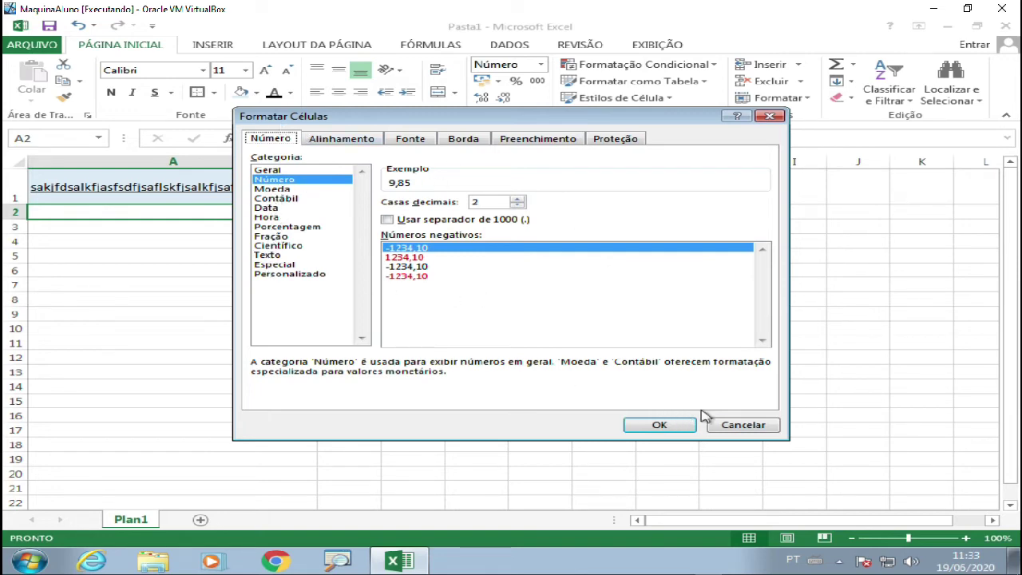
click(728, 427)
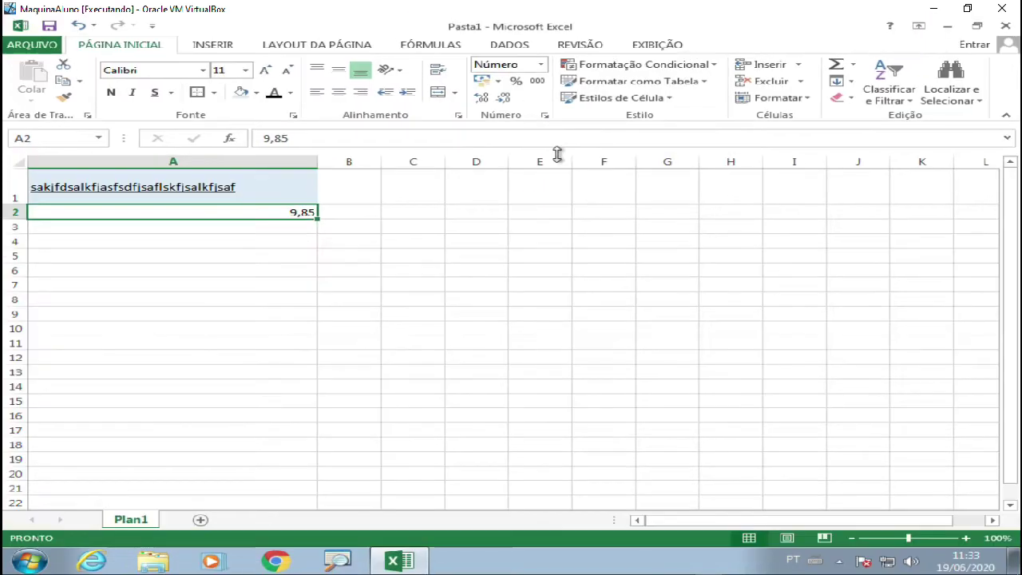
Fill the value of cell A2 down the column to cell A21.
click(145, 369)
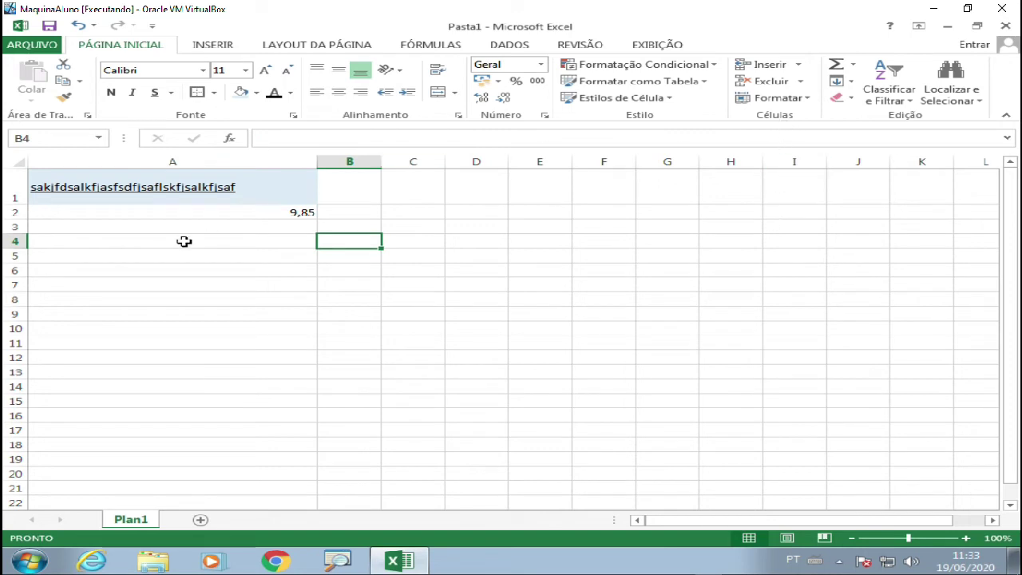
click(137, 254)
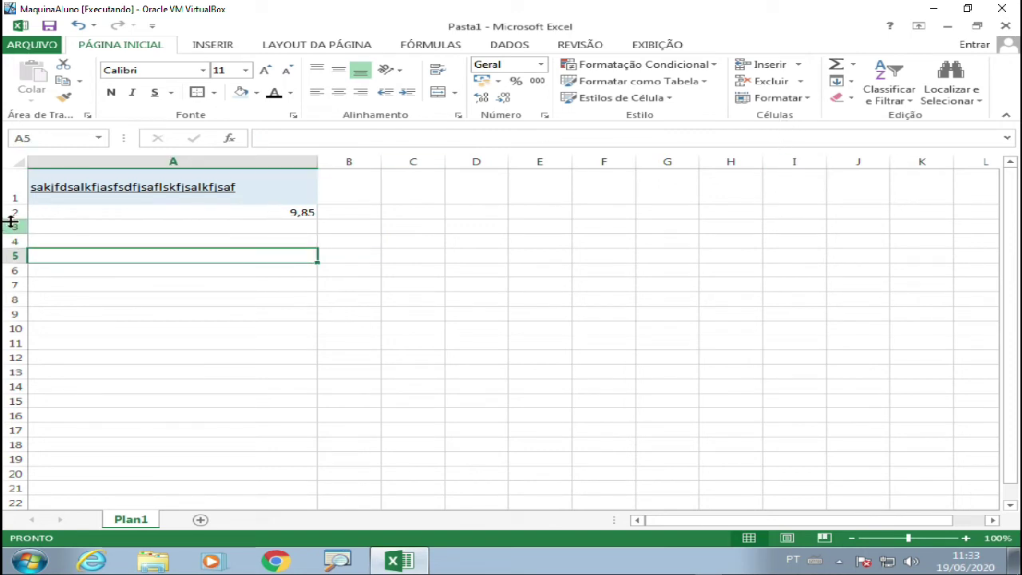
click(275, 223)
click(263, 213)
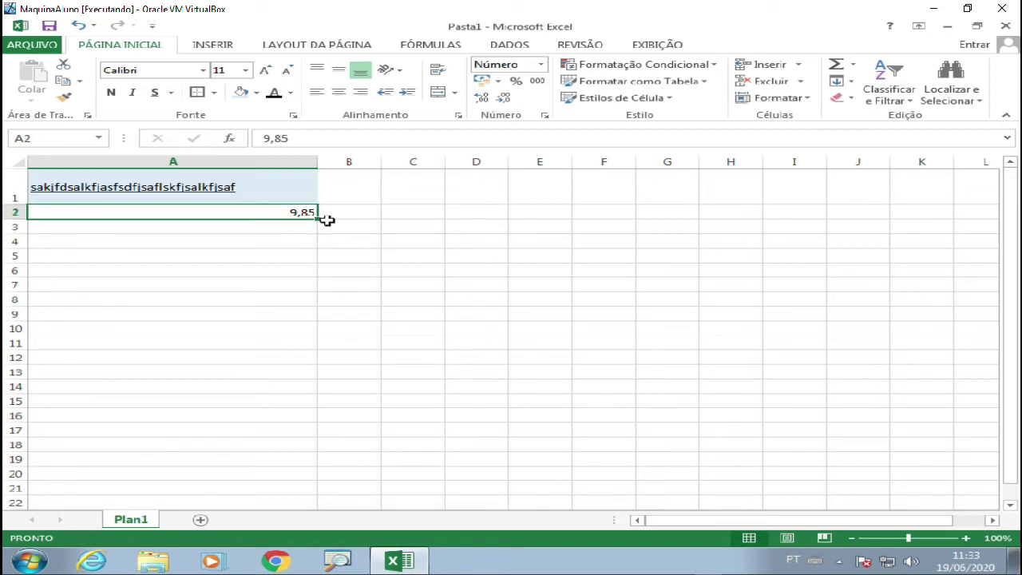
drag(318, 222, 310, 490)
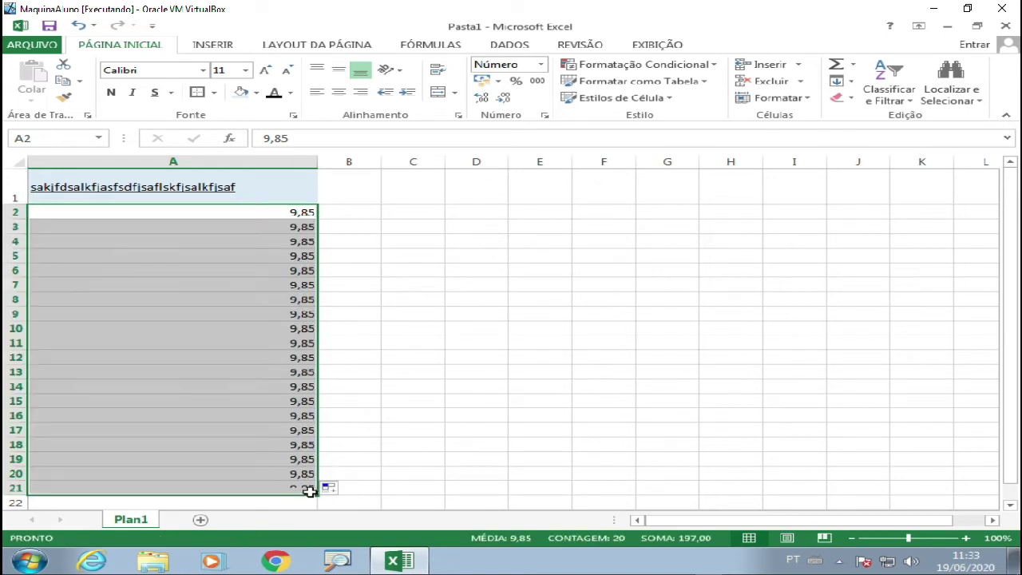
click(461, 315)
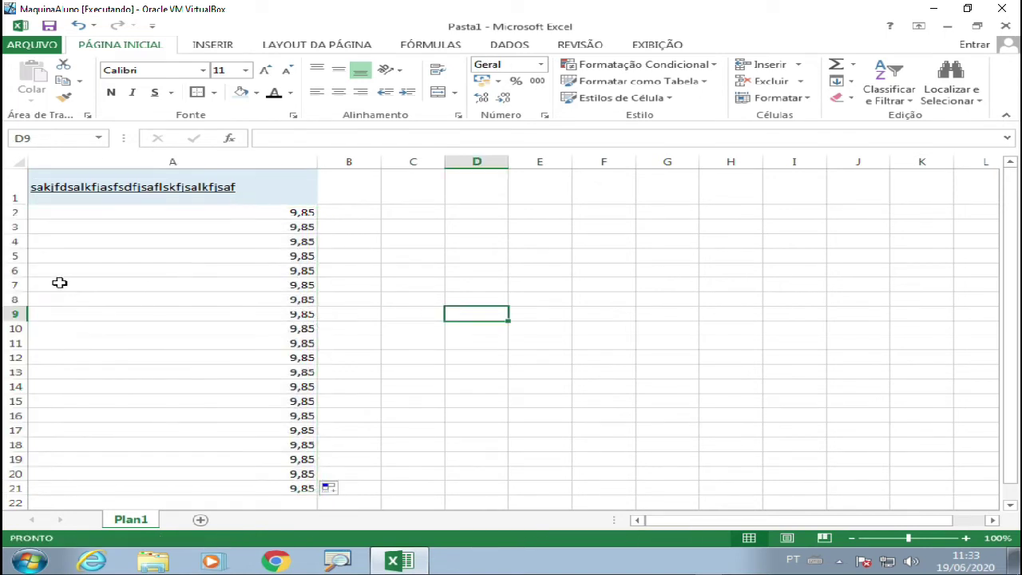
Insert a new row above row 6 and enter 20 in cell A6.
click(14, 270)
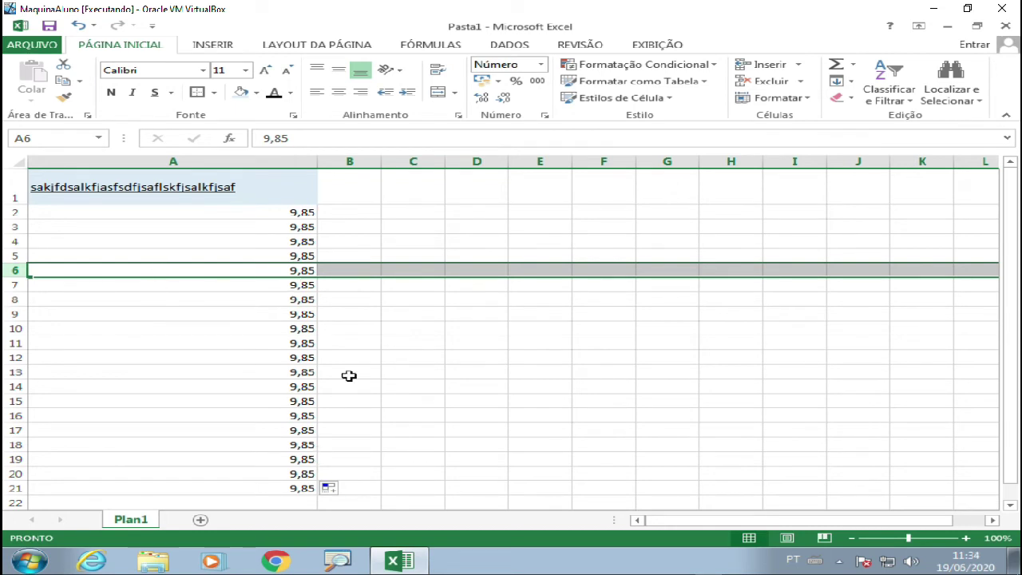
click(75, 299)
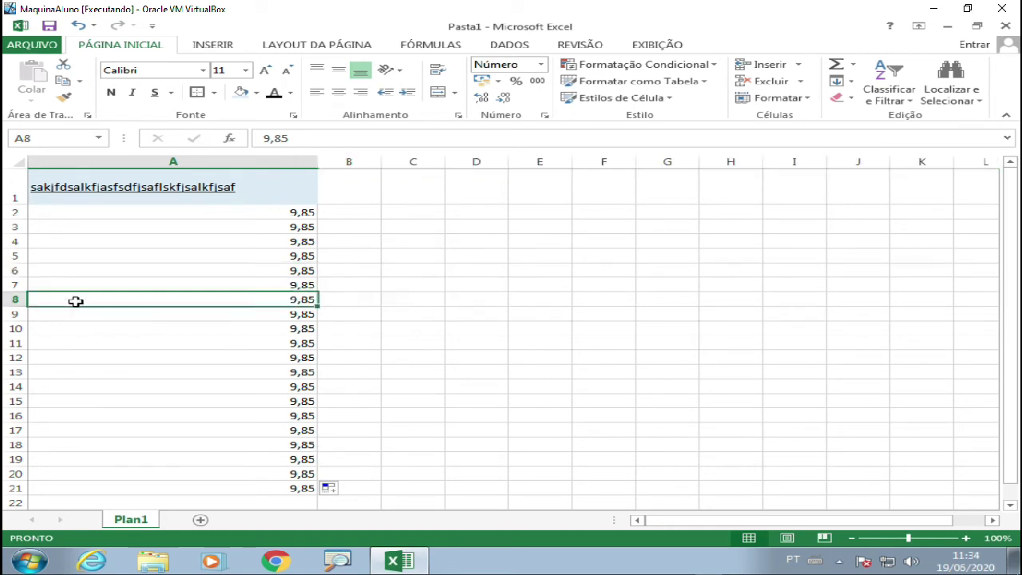
click(15, 270)
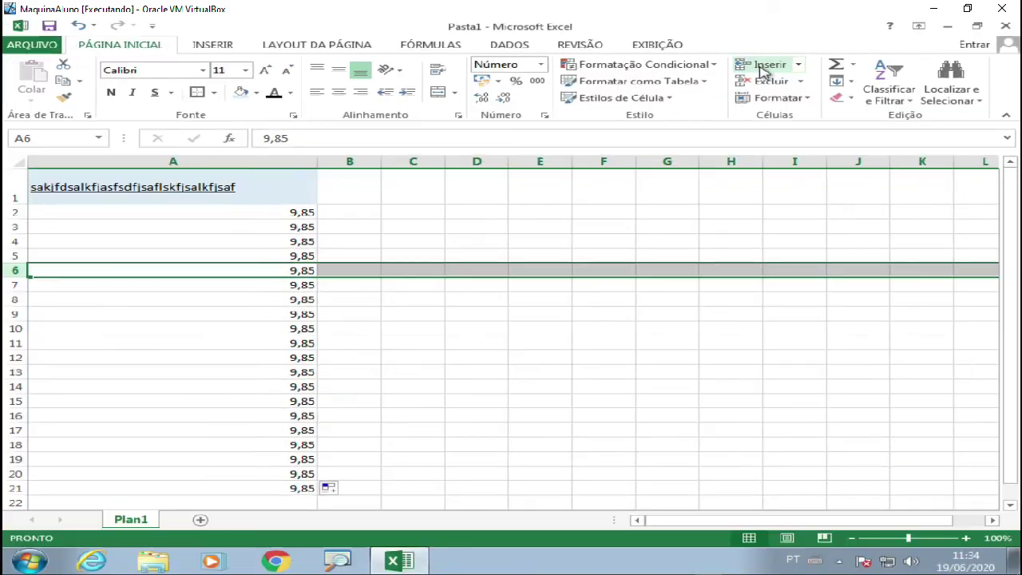
click(765, 68)
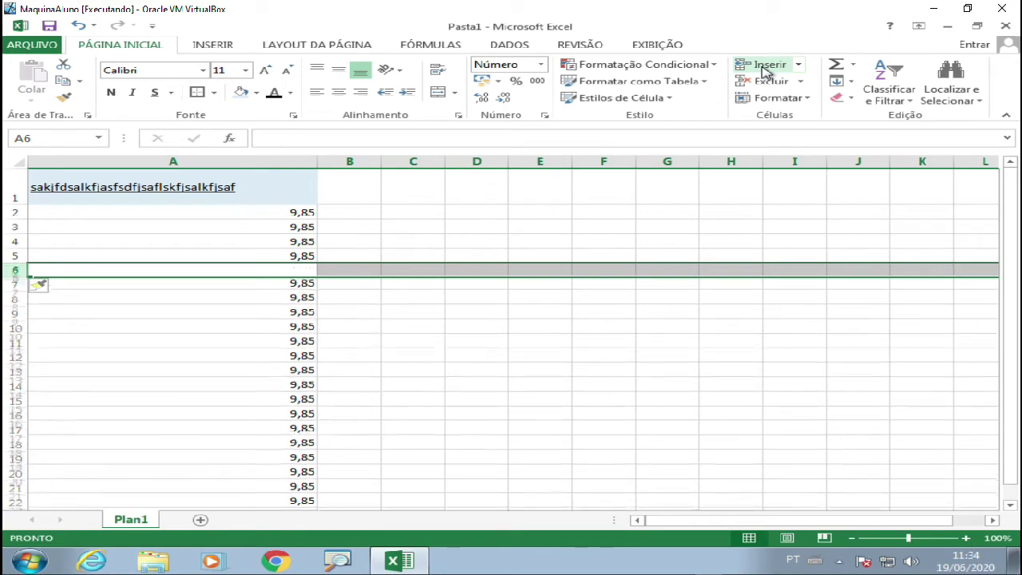
click(258, 268)
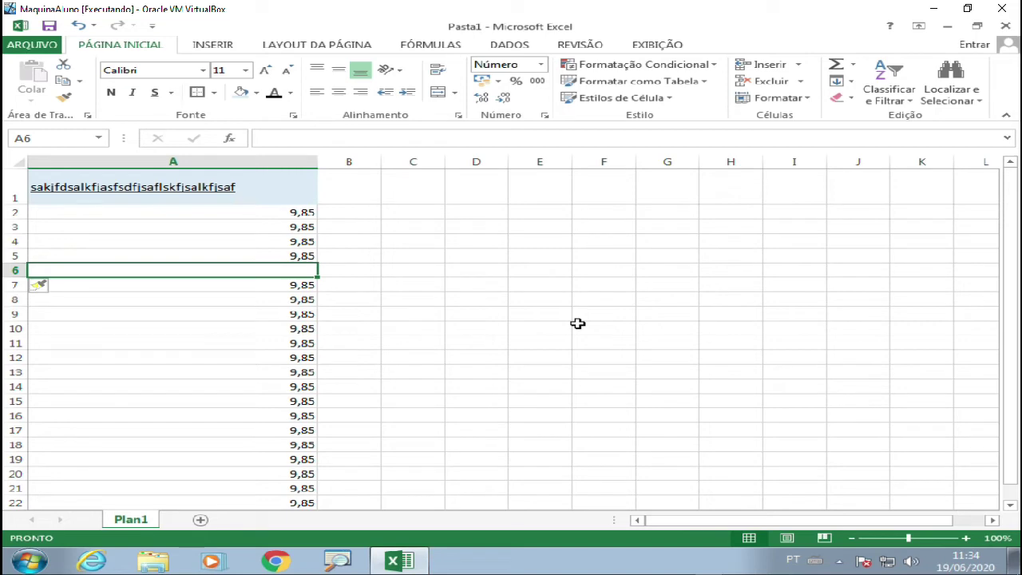
text(20)
key(Return)
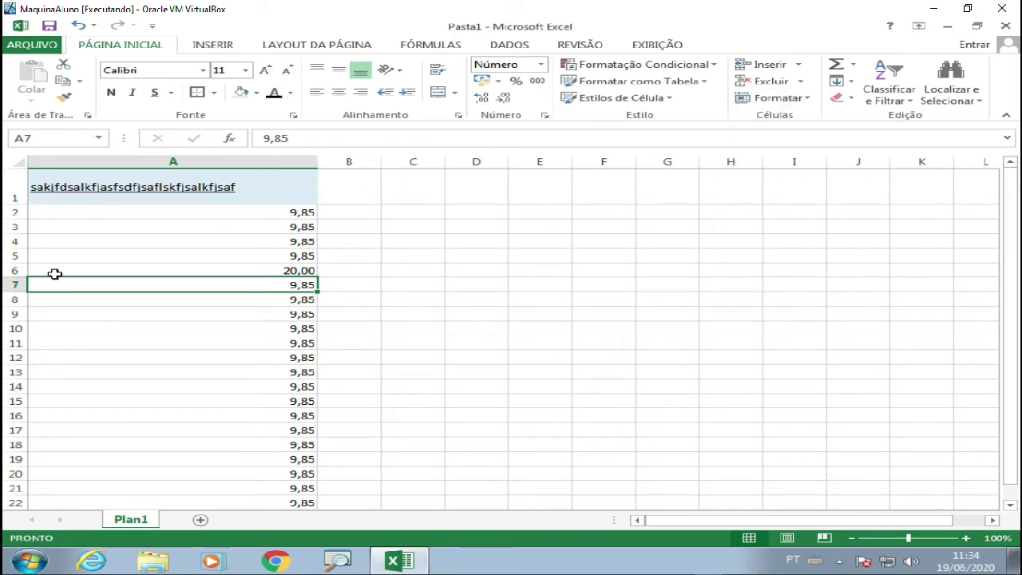
Delete row 6 from the sheet.
click(12, 270)
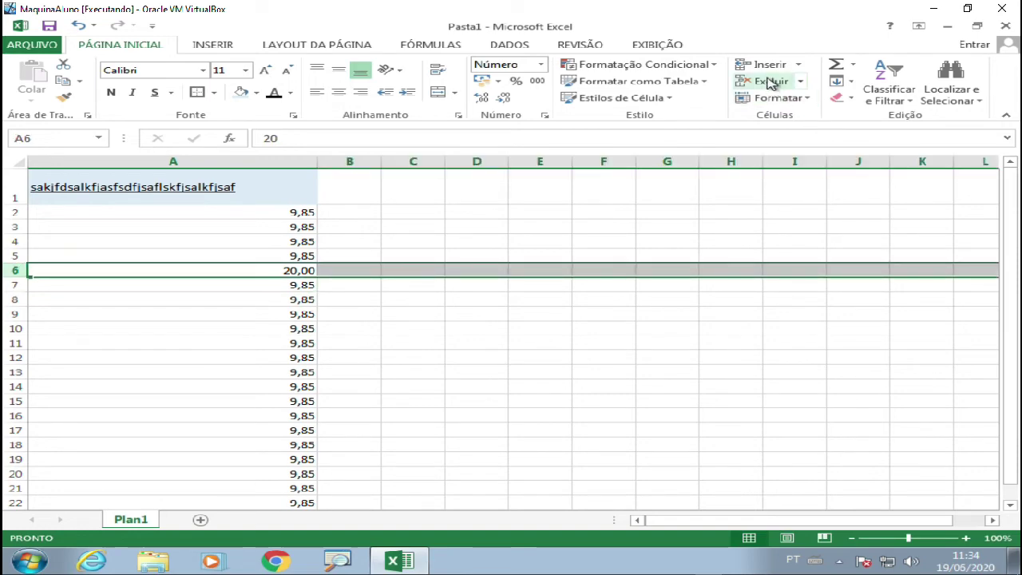
click(768, 83)
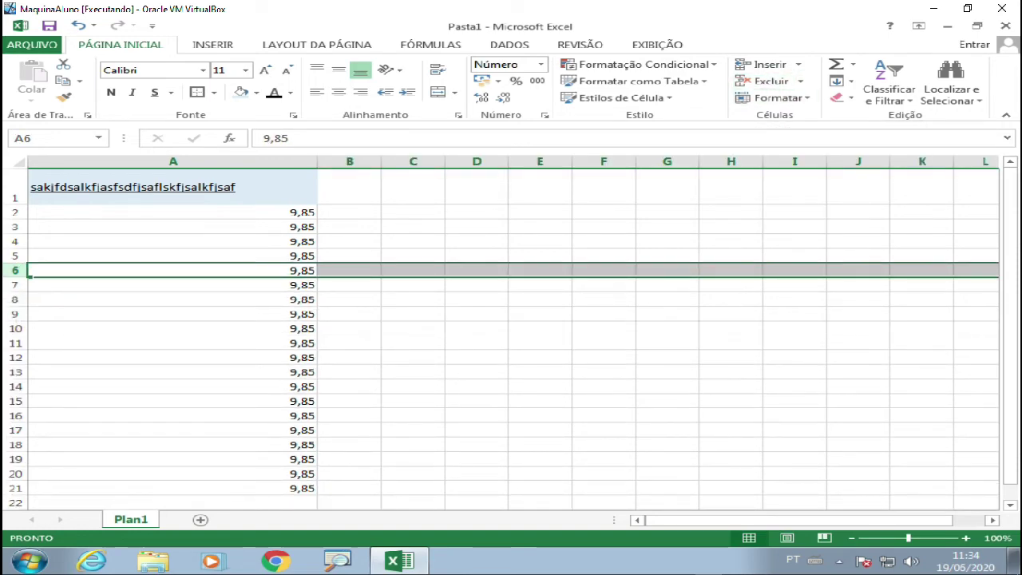
scroll(574, 318, down, 1)
scroll(574, 317, up, 1)
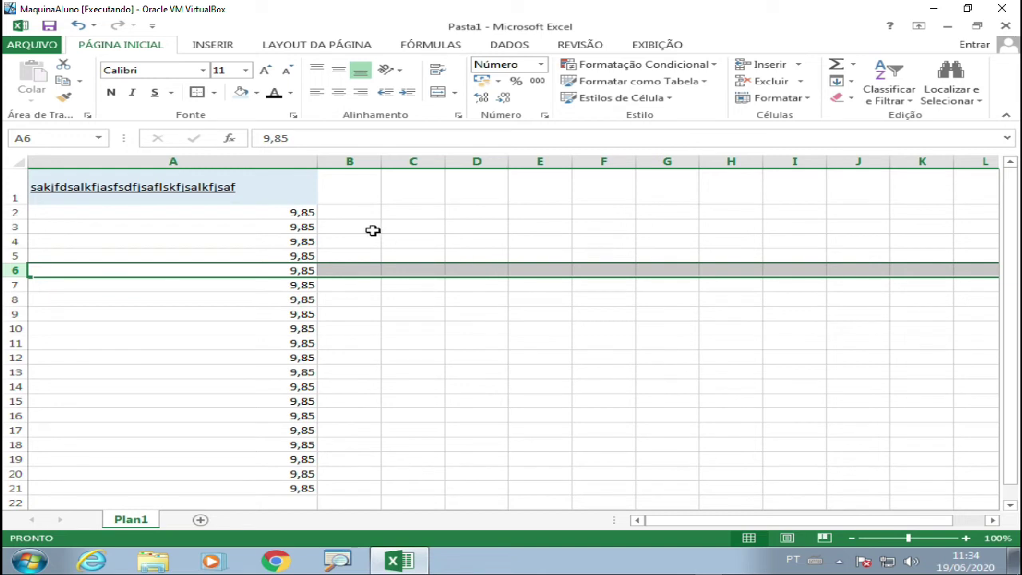
Clear the values from cells A2:A21, and enter 2 in A2 and 4 in A3.
drag(292, 212, 281, 483)
key(Delete)
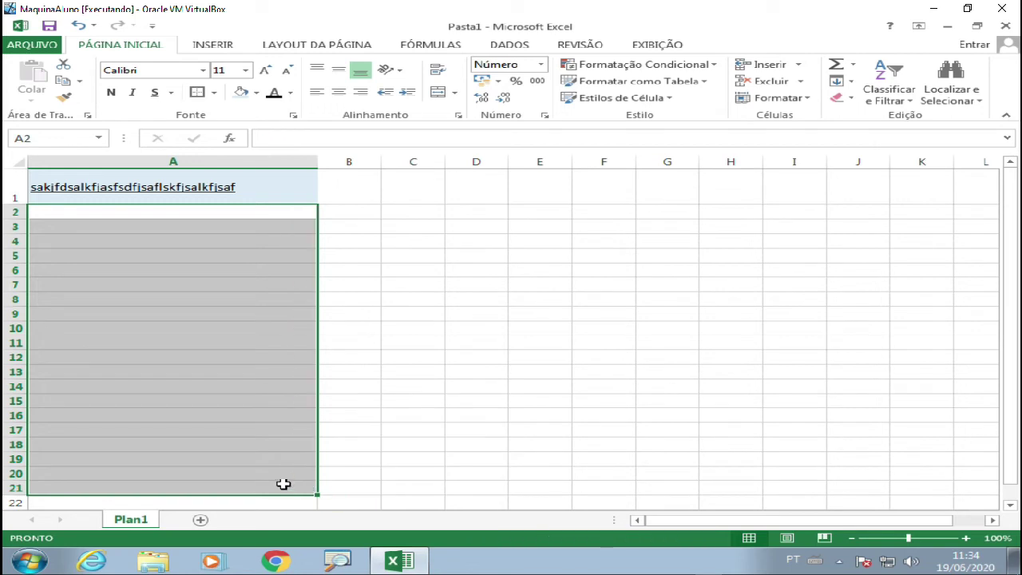
click(292, 209)
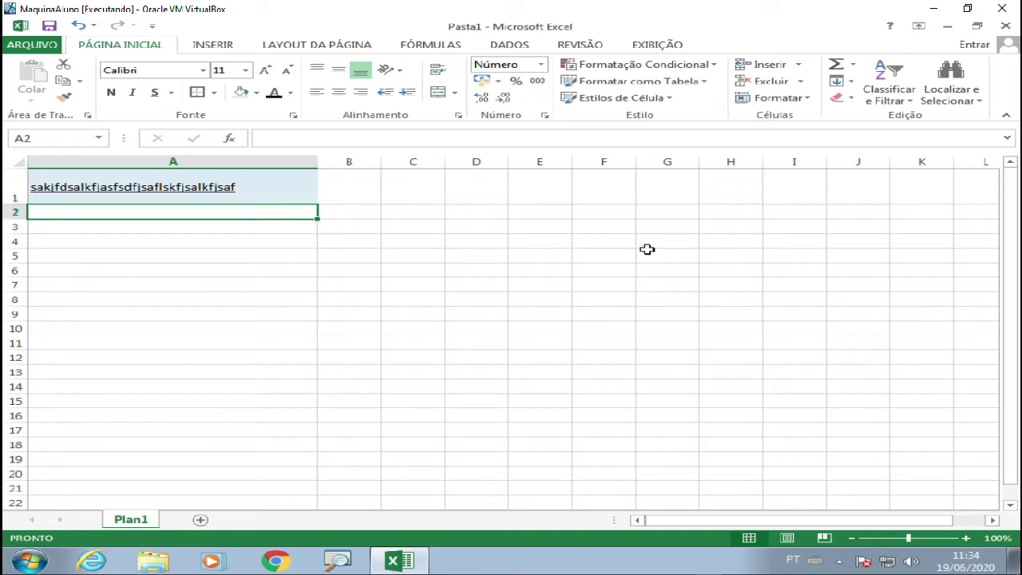
text(2)
key(Return)
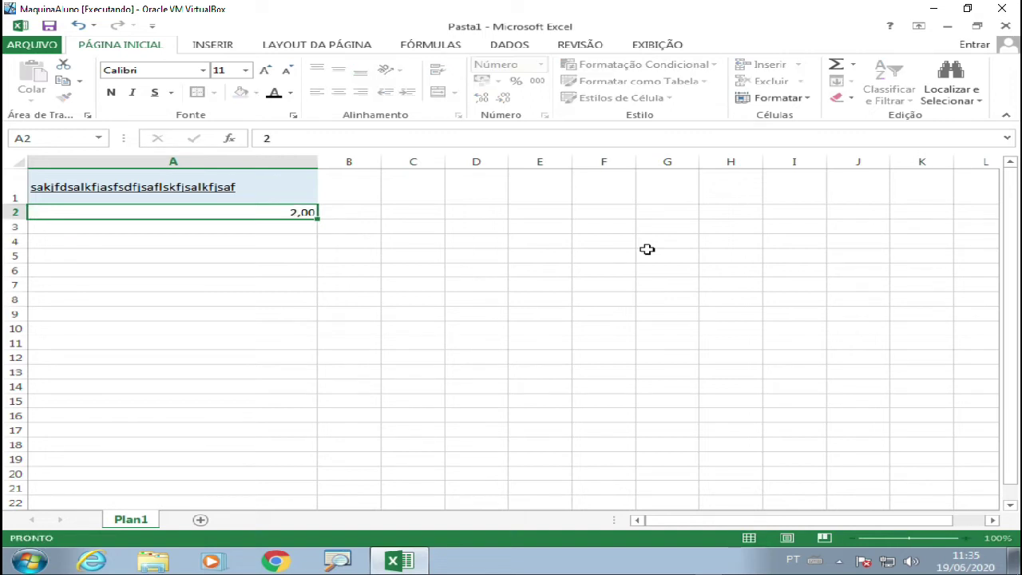
text(4)
key(Return)
key(Up)
key(Up)
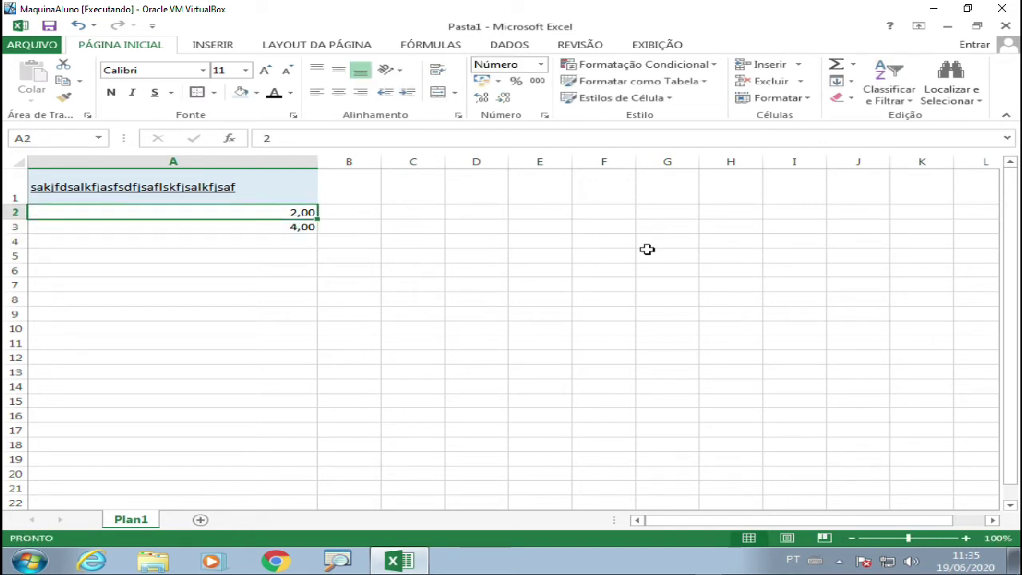
Extend the number series of cells A2:A3 down to cell A20 with autofill.
click(272, 228)
click(274, 213)
drag(301, 213, 290, 227)
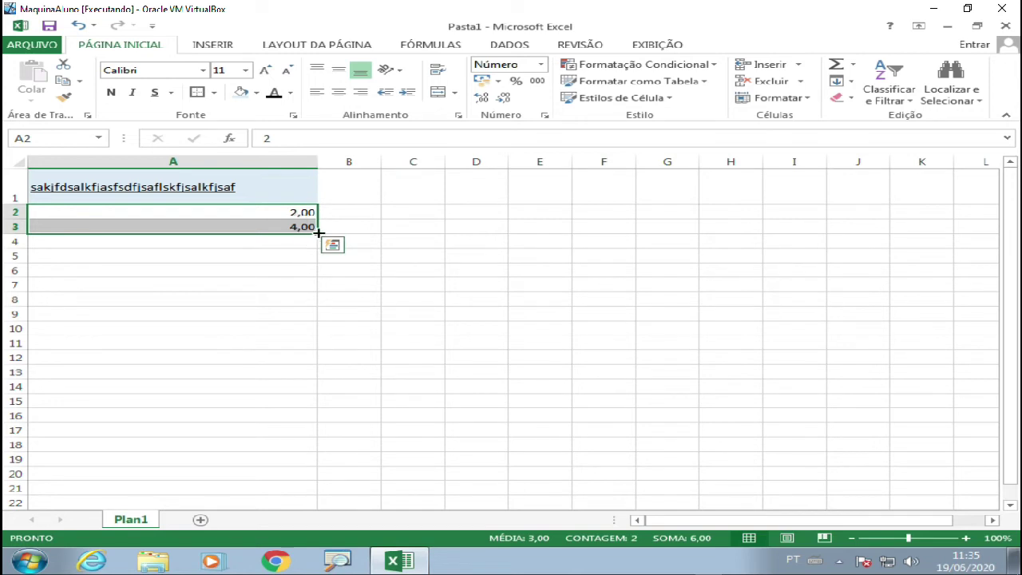
drag(318, 232, 302, 484)
click(372, 344)
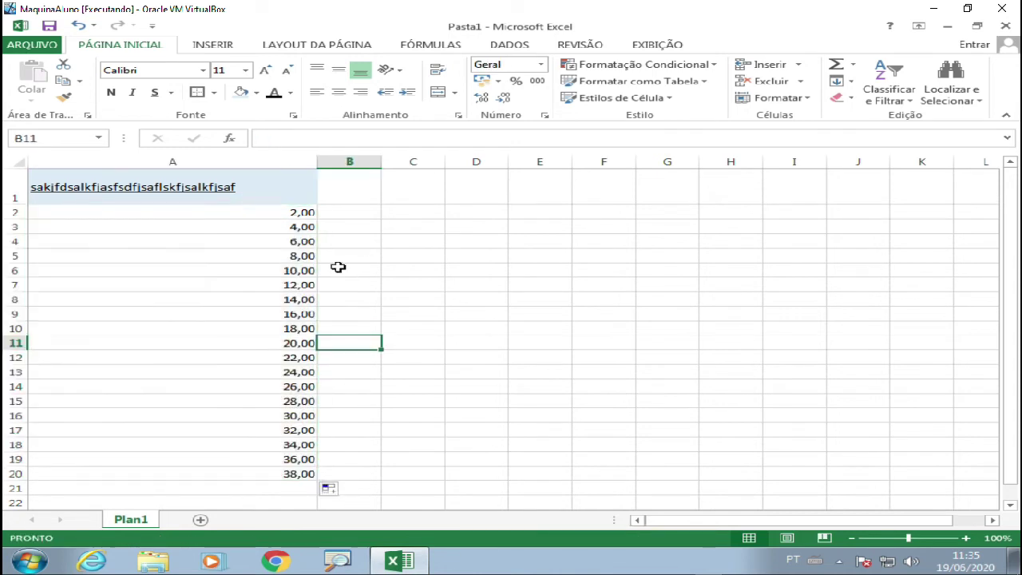
click(307, 214)
click(305, 225)
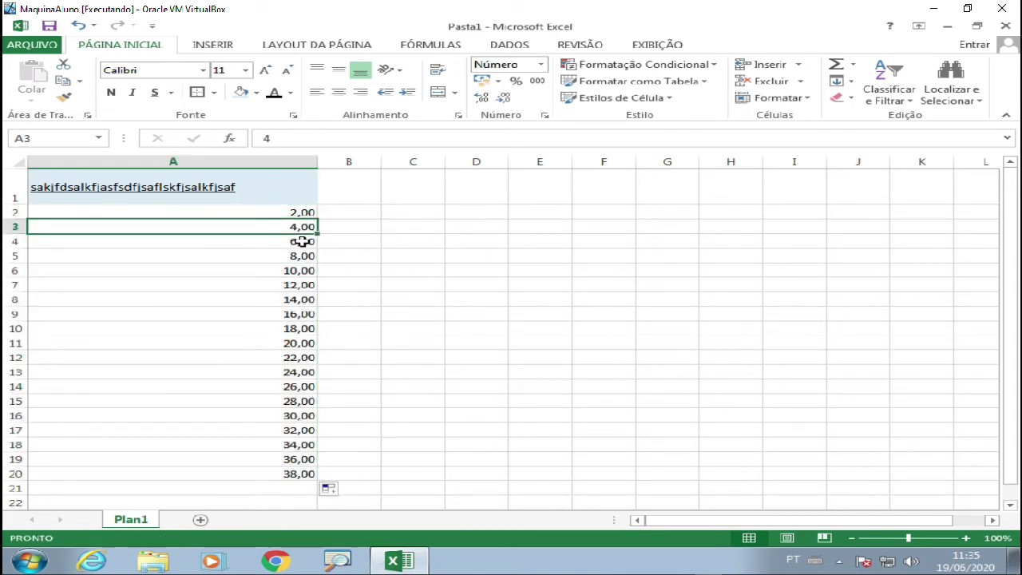
click(291, 302)
Enter 968 in cell B2 and 1000 in cell B3.
click(340, 211)
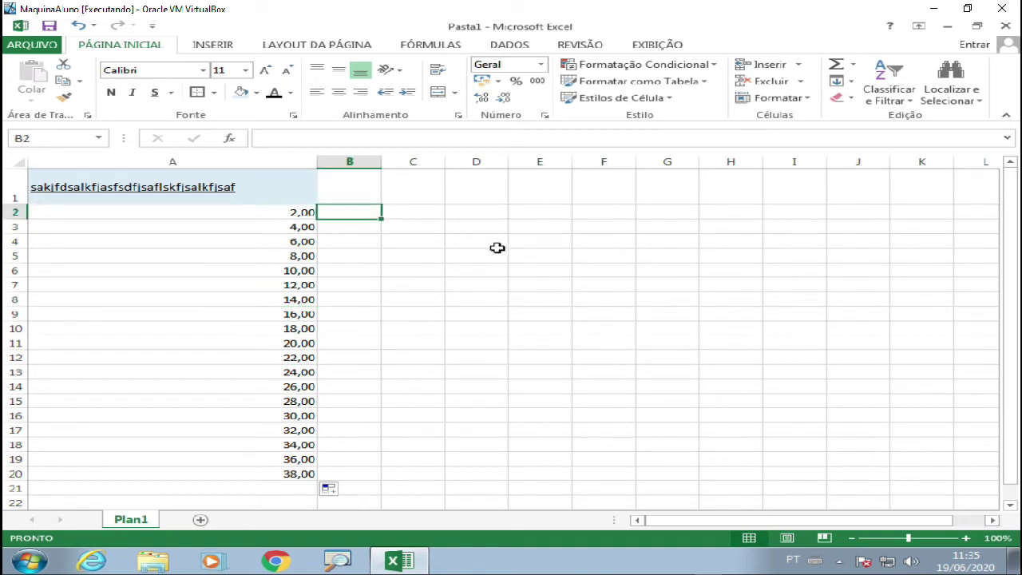
text(968)
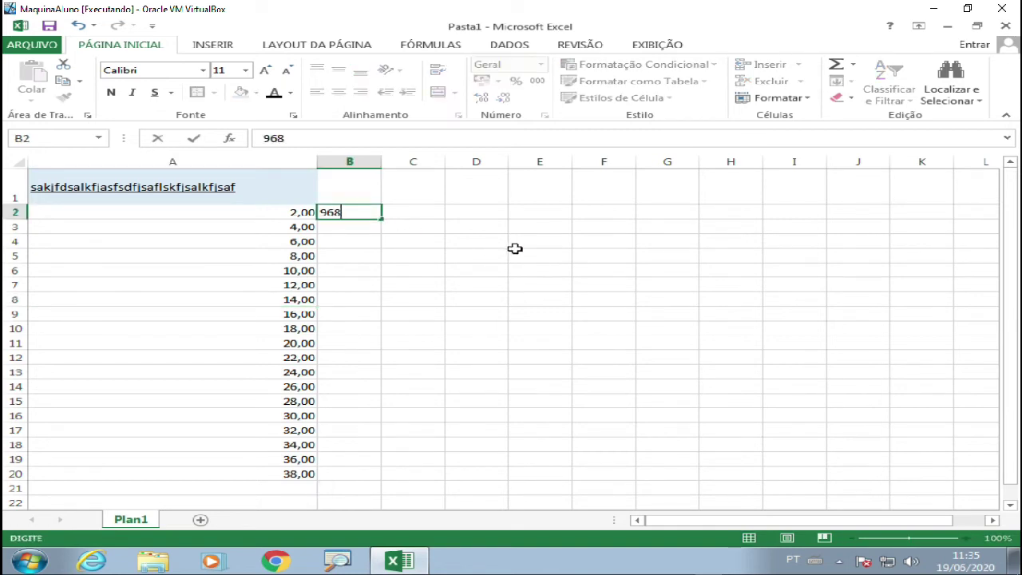
key(Return)
text(1)
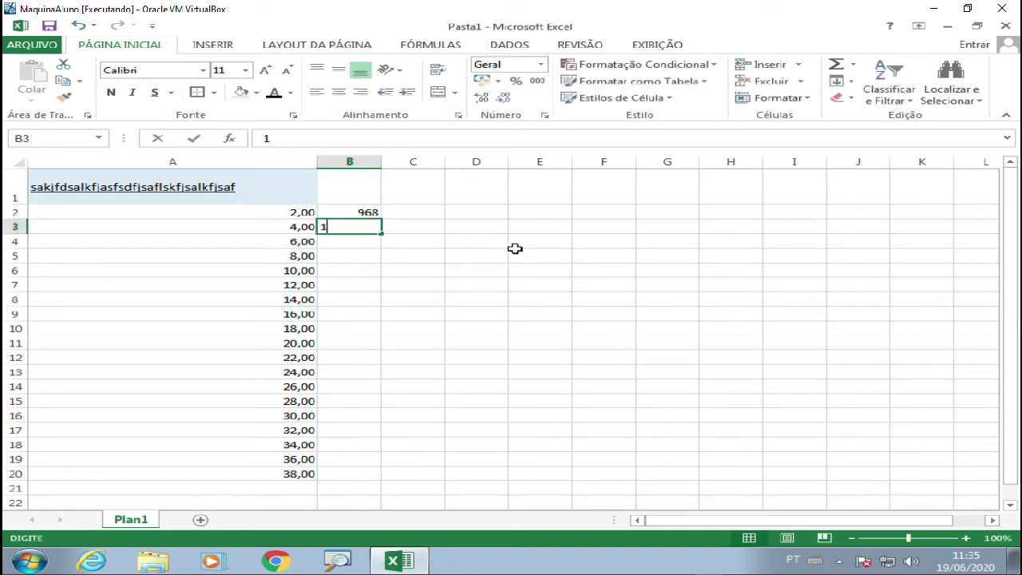
text(000)
key(Return)
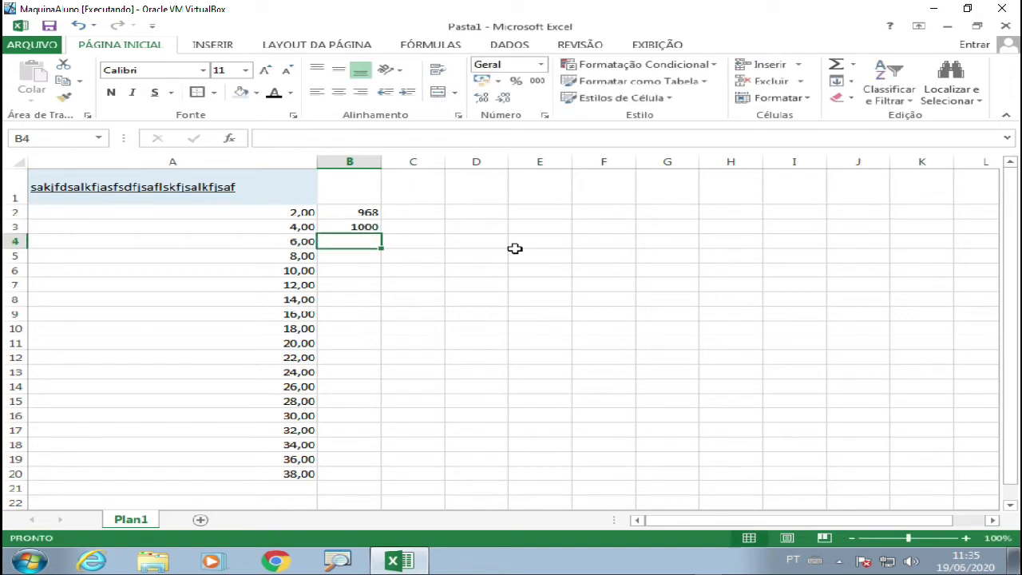
Extend the series of cells B2:B3 down to cell B4 with autofill.
drag(349, 212, 380, 245)
click(419, 329)
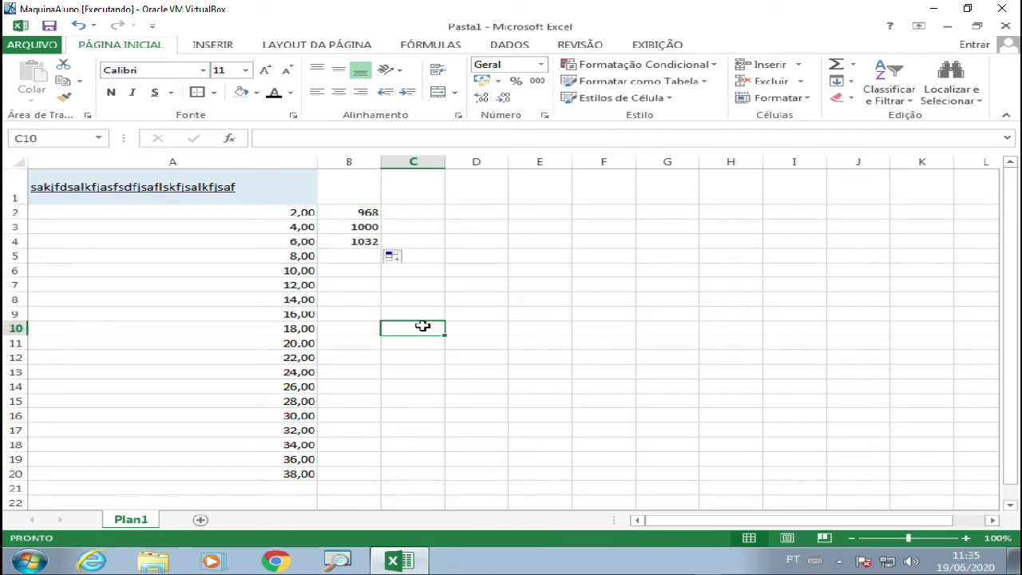
click(368, 243)
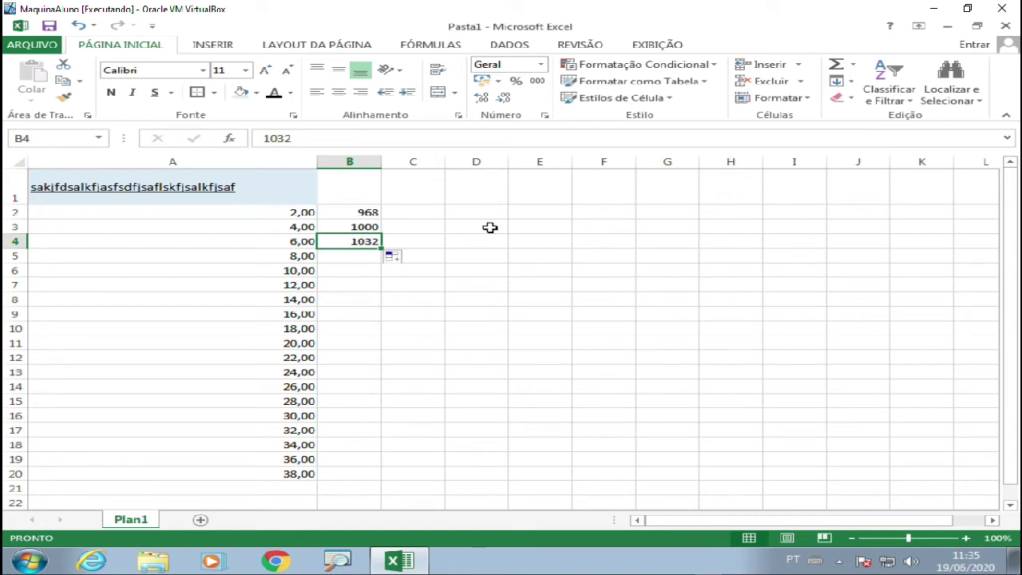
Enter "segunda" in cell D2 and try to extend it with autofill.
click(494, 213)
text(segunda)
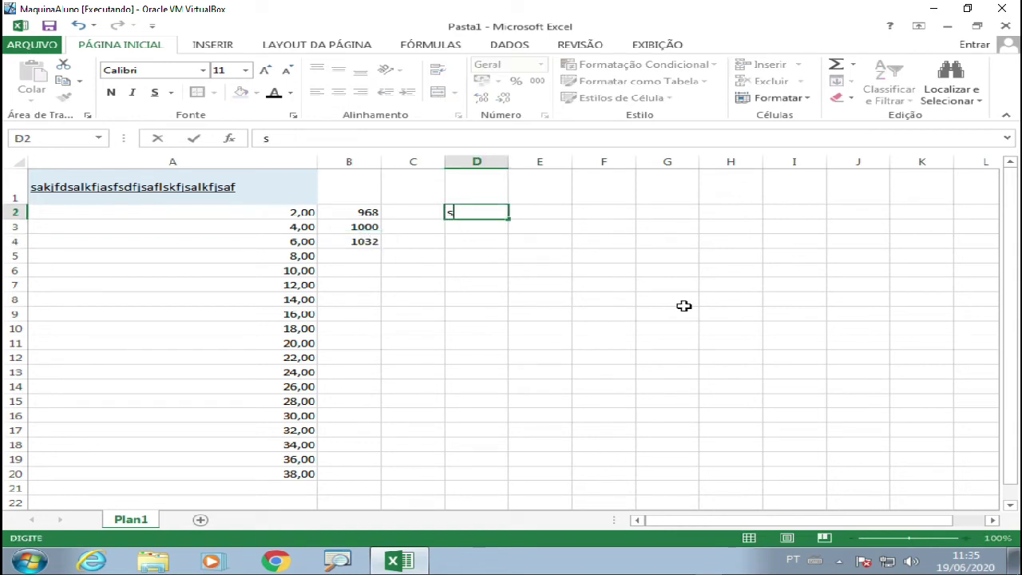
key(Return)
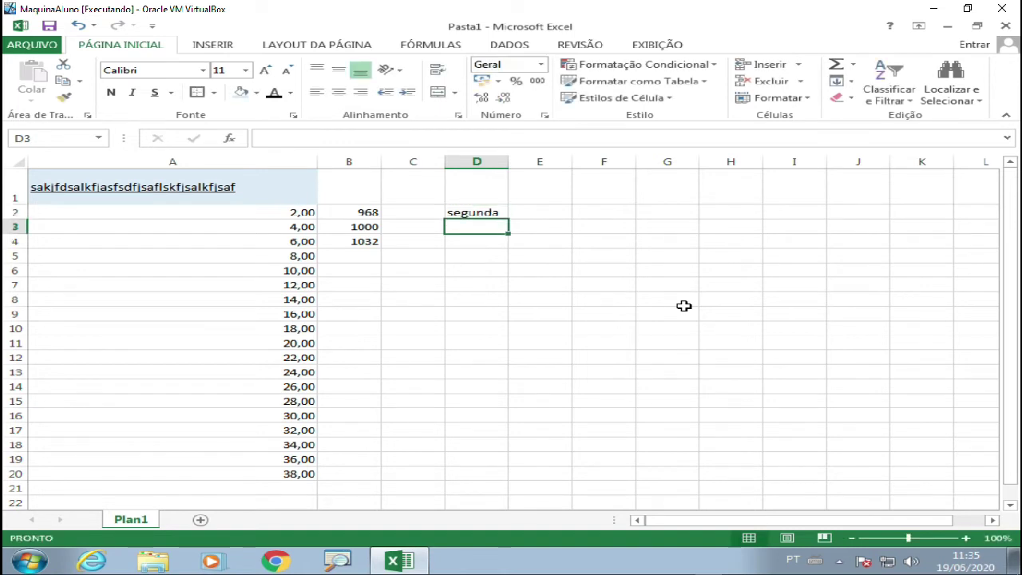
key(Up)
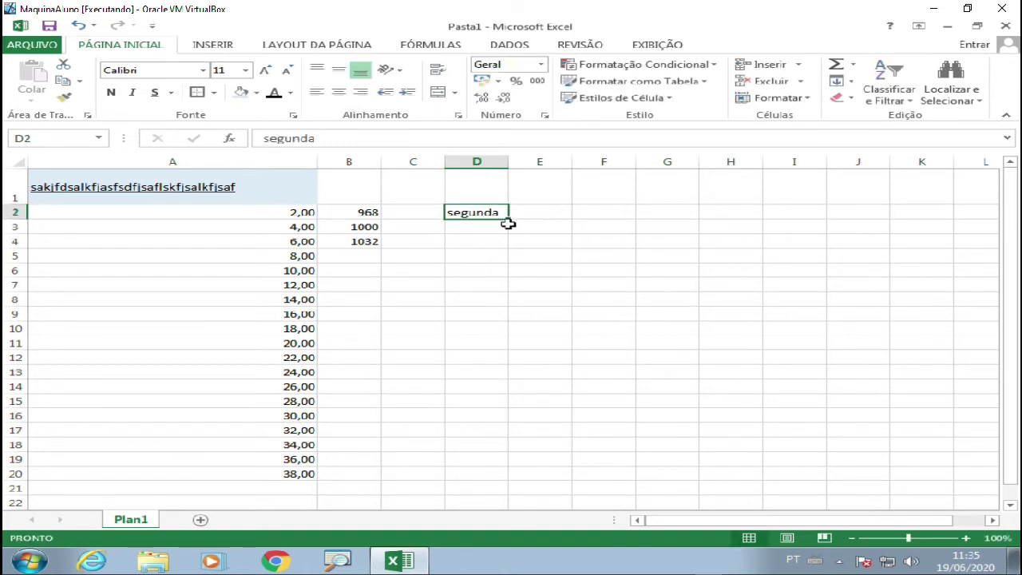
mouse_move(508, 220)
mouse_down()
mouse_move(549, 219)
mouse_move(494, 221)
mouse_up()
Replace the text in cell D2 with "segunda-feira" and widen column D to fit it.
double_click(494, 211)
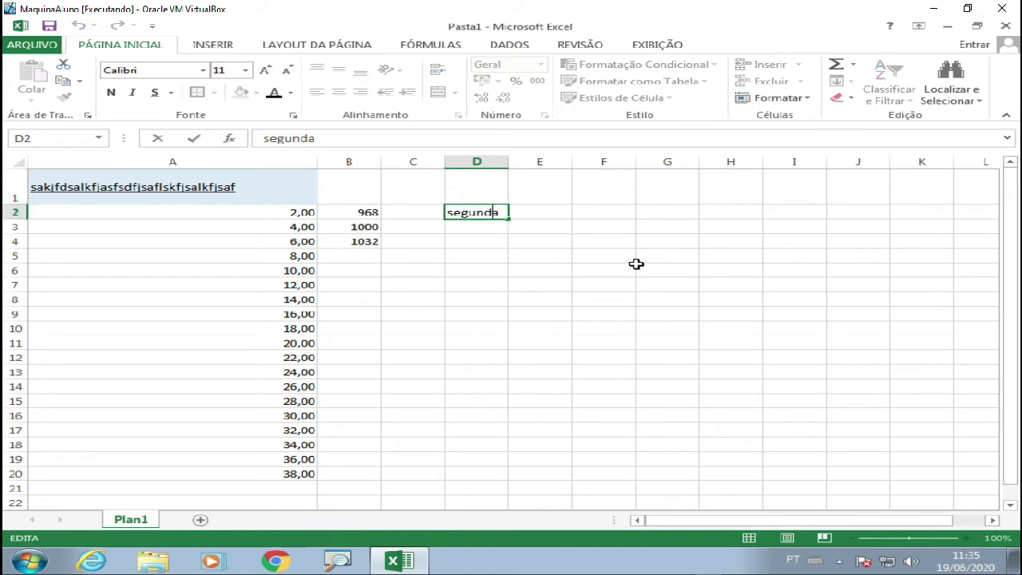
key(Left)
key(Left)
key(Left)
key(Left)
key(Left)
key(Delete)
key(Delete)
key(Delete)
key(Delete)
key(Delete)
key(Delete)
key(Delete)
text(segunda-feira)
key(Return)
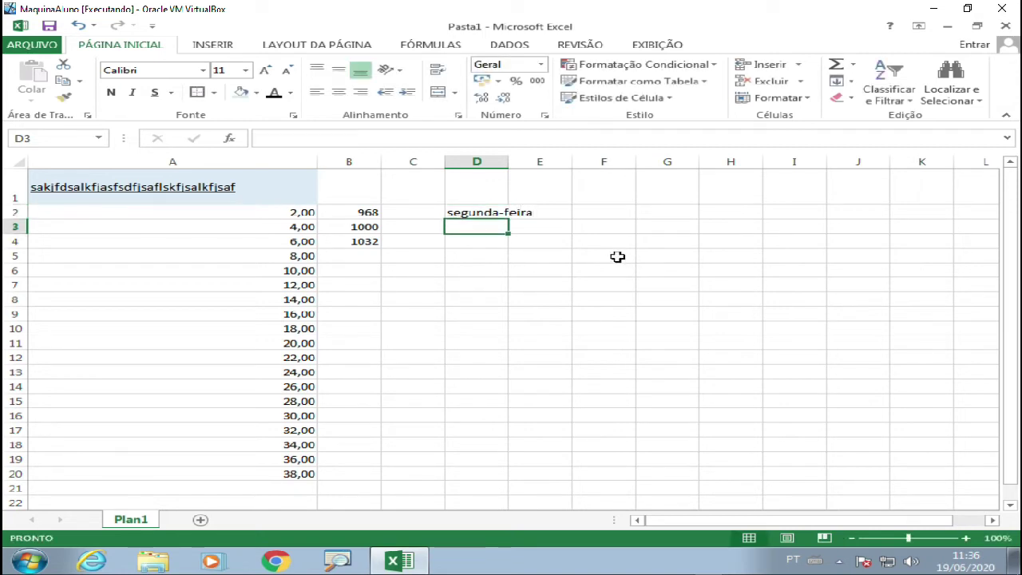
drag(509, 161, 540, 161)
Fill the weekdays from cell D2 across to H2 and widen columns E, F and G to fit the names.
click(495, 209)
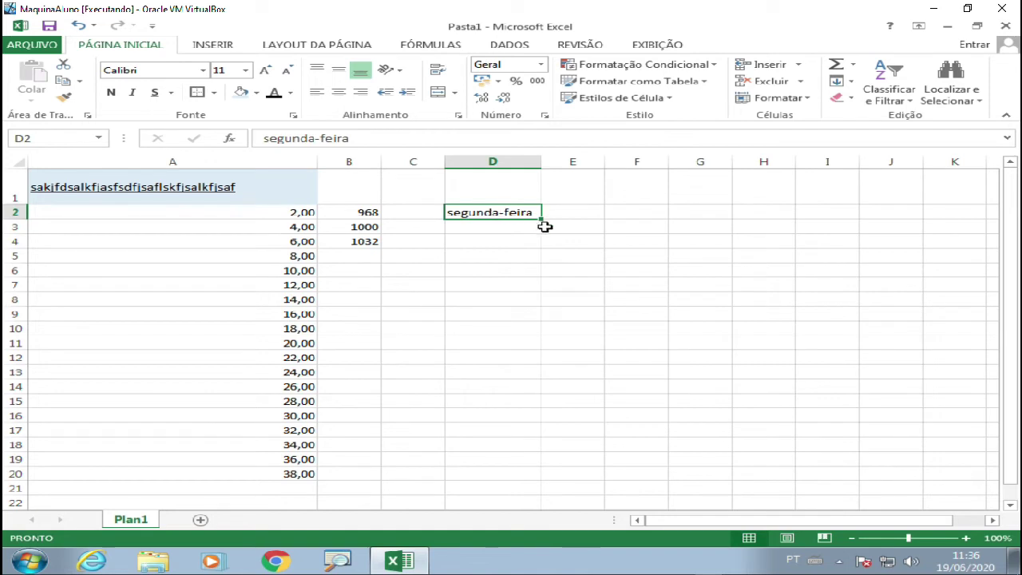
drag(541, 217, 772, 213)
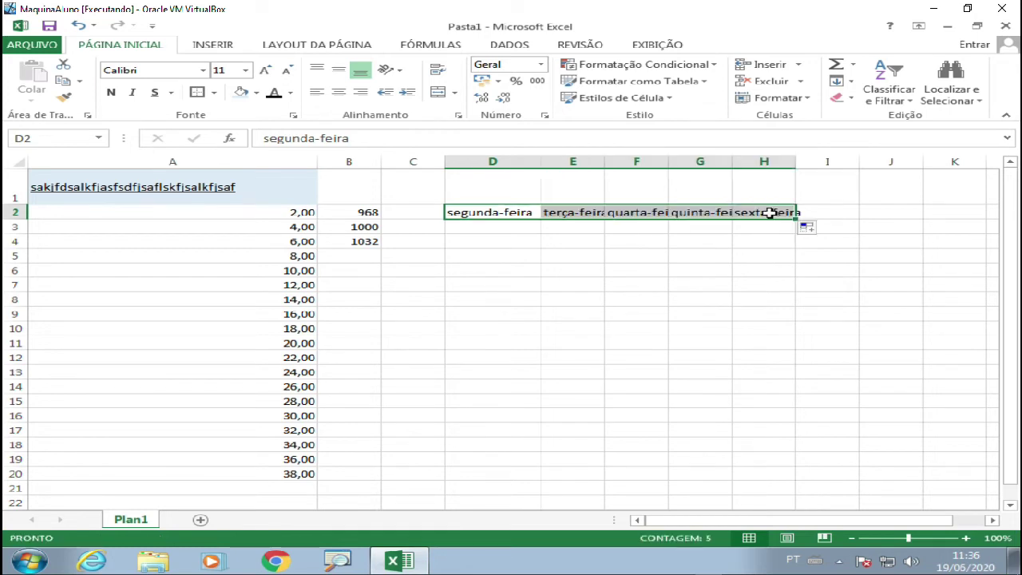
click(754, 298)
drag(733, 161, 782, 162)
drag(669, 161, 713, 162)
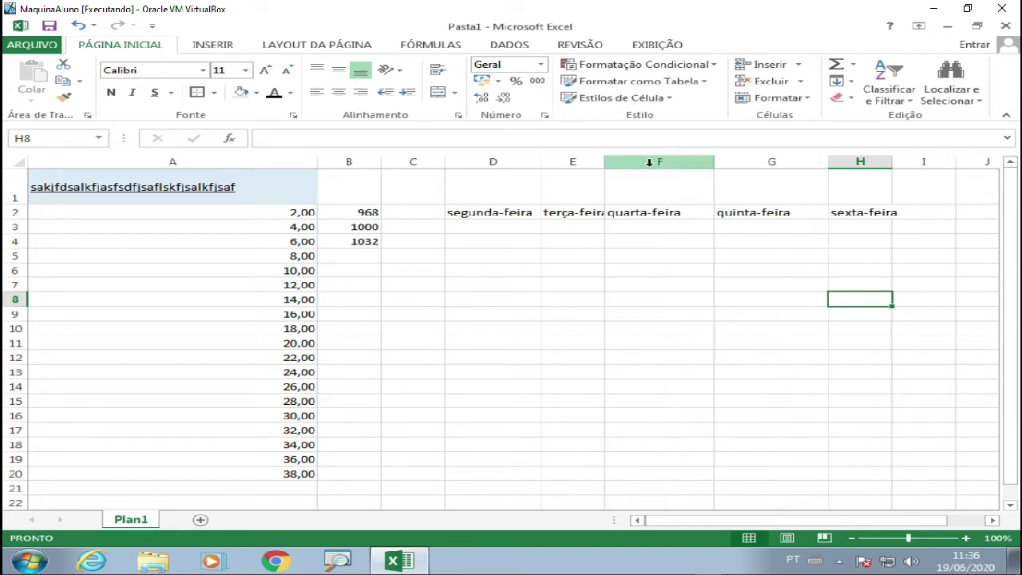
drag(602, 162, 641, 161)
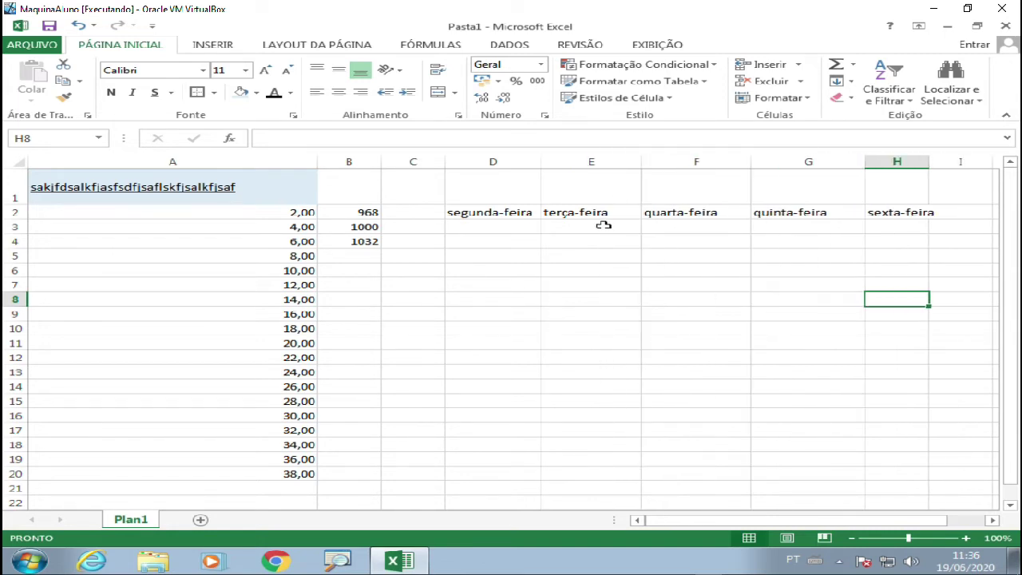
Enter "janeiro" in cell D4 and fill the months across to cell H4.
click(499, 240)
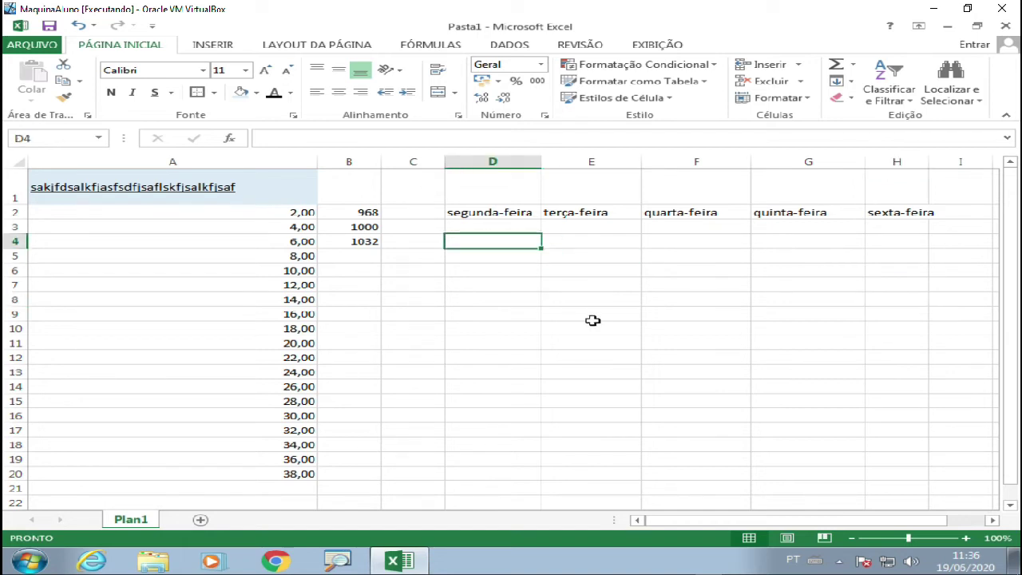
text(janeiro)
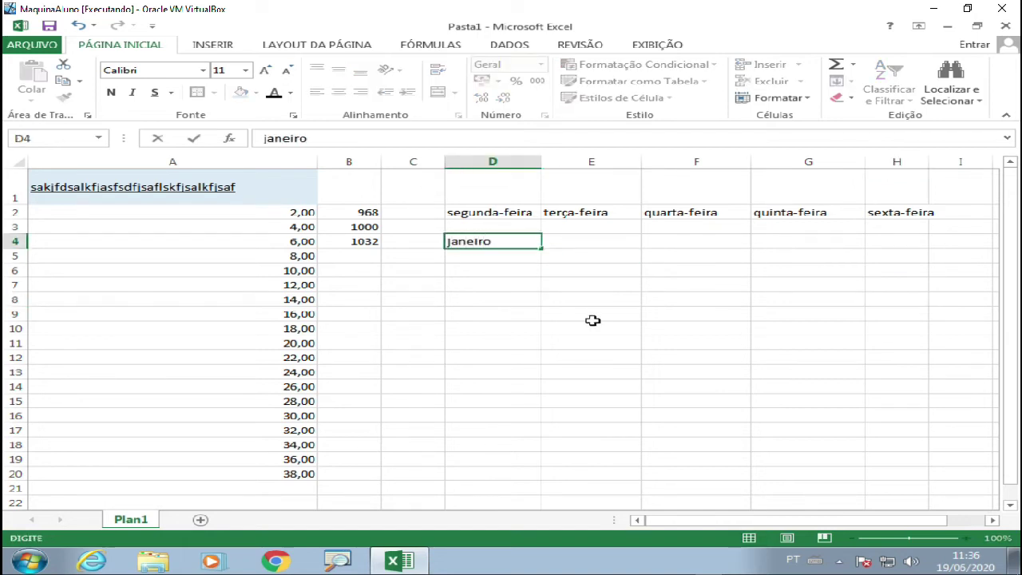
click(592, 320)
click(537, 239)
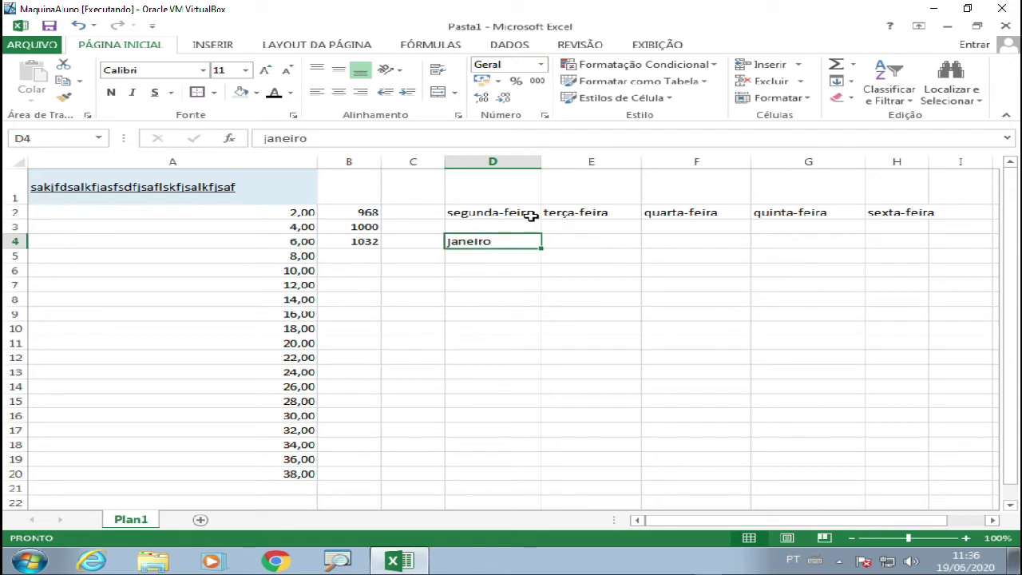
click(530, 217)
click(523, 237)
drag(543, 248, 915, 240)
click(830, 315)
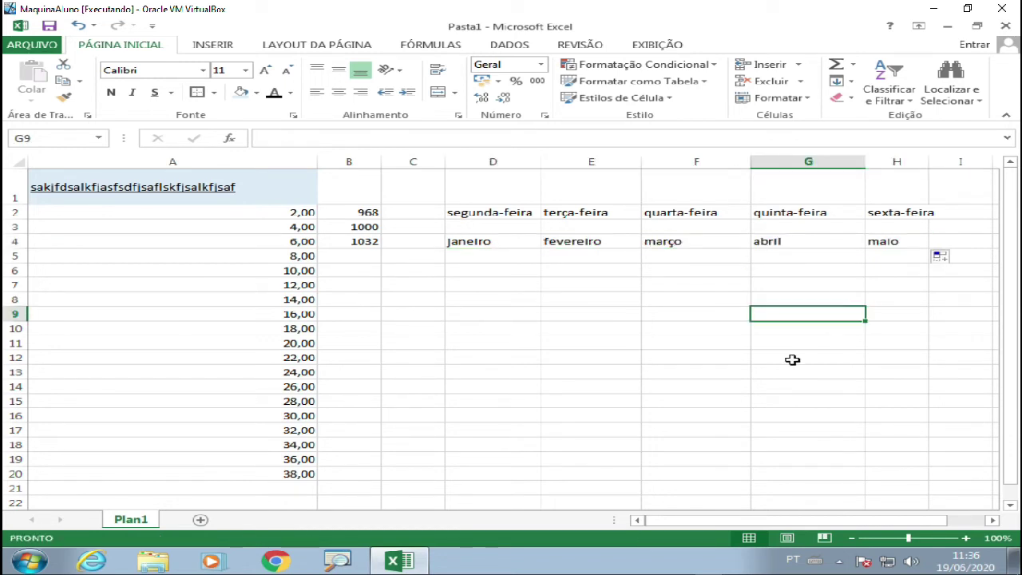
Enter 10 in cell D9 and 20 in cell D10.
click(456, 270)
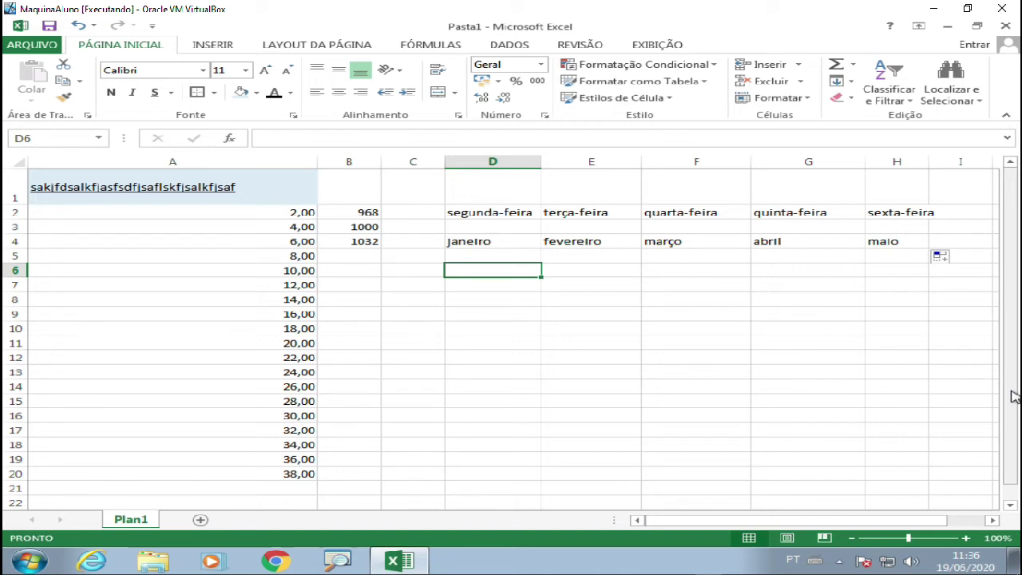
click(482, 308)
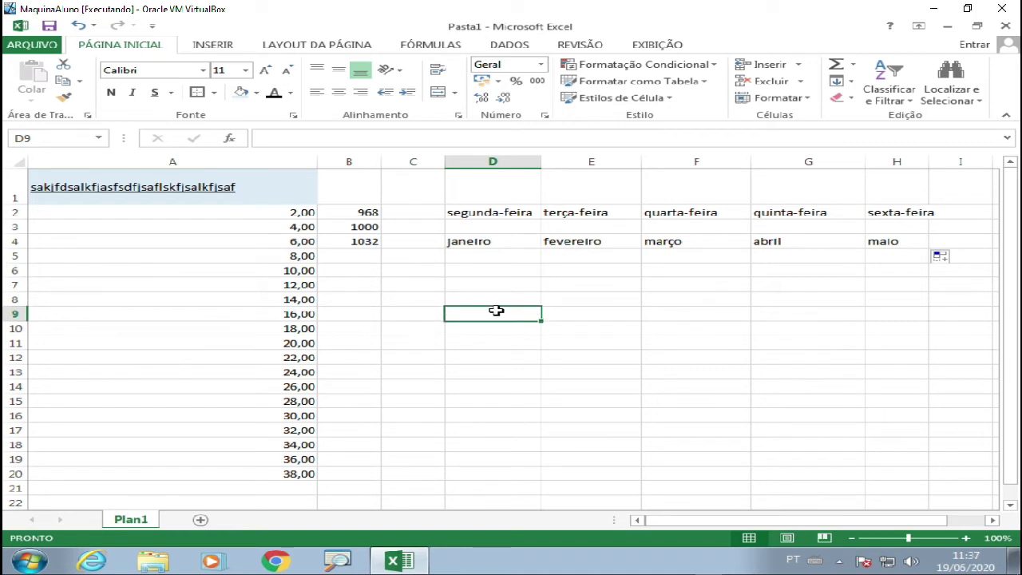
text(10)
key(BackSpace)
key(BackSpace)
text(10)
key(Return)
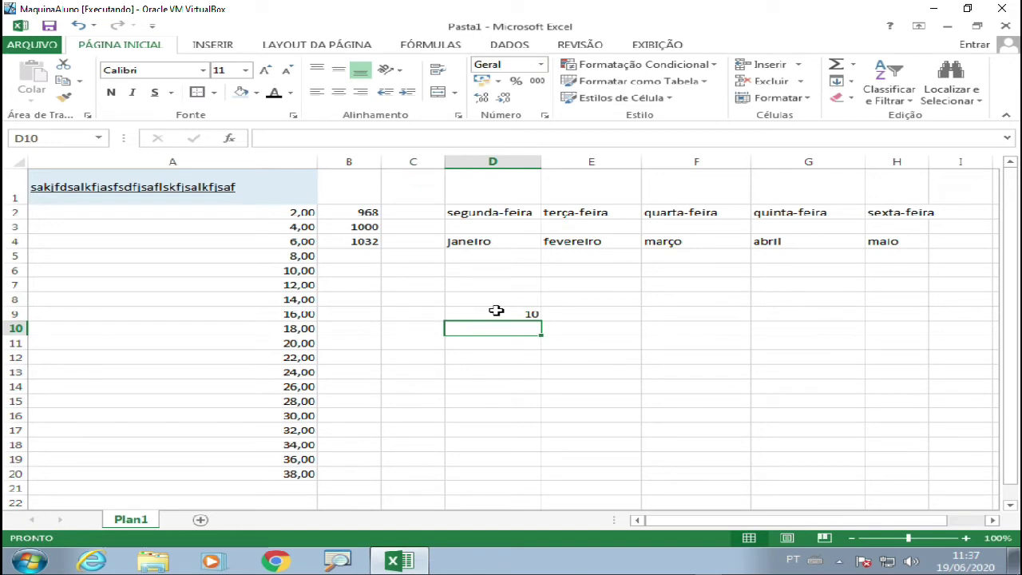
text(20)
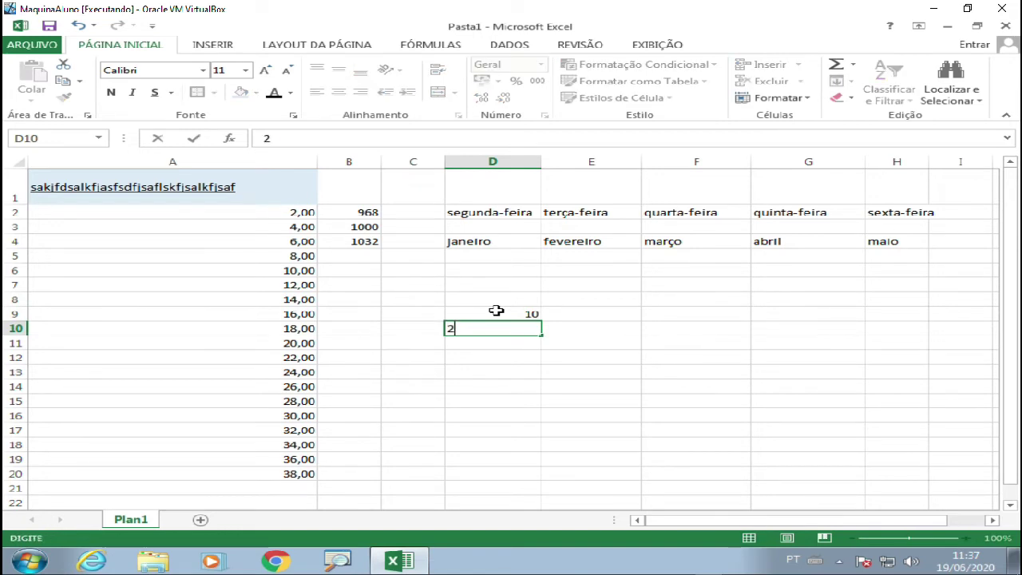
key(Return)
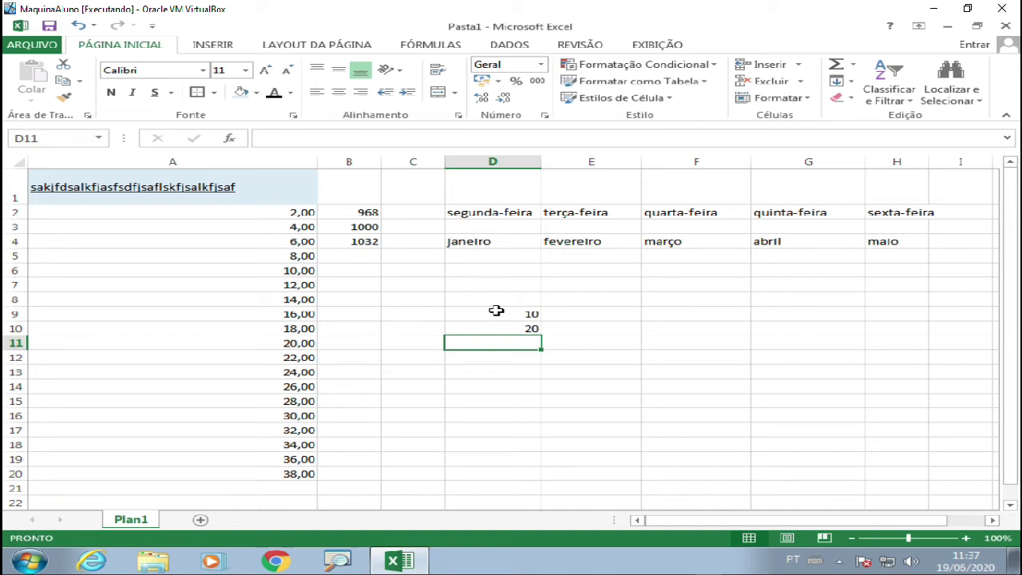
Add the two numbers in cell D11 with the formula =D9+D10.
text(=)
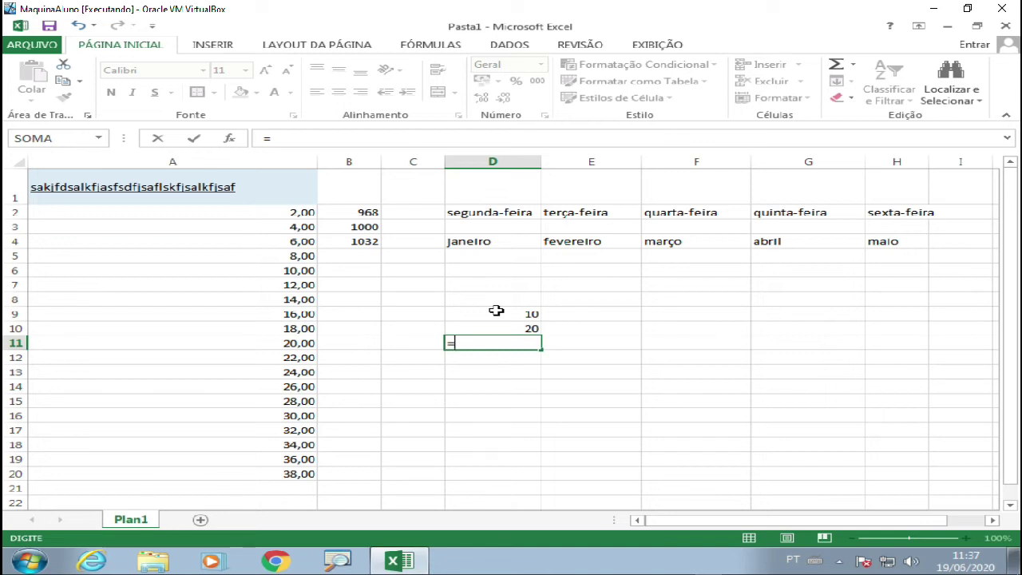
click(496, 310)
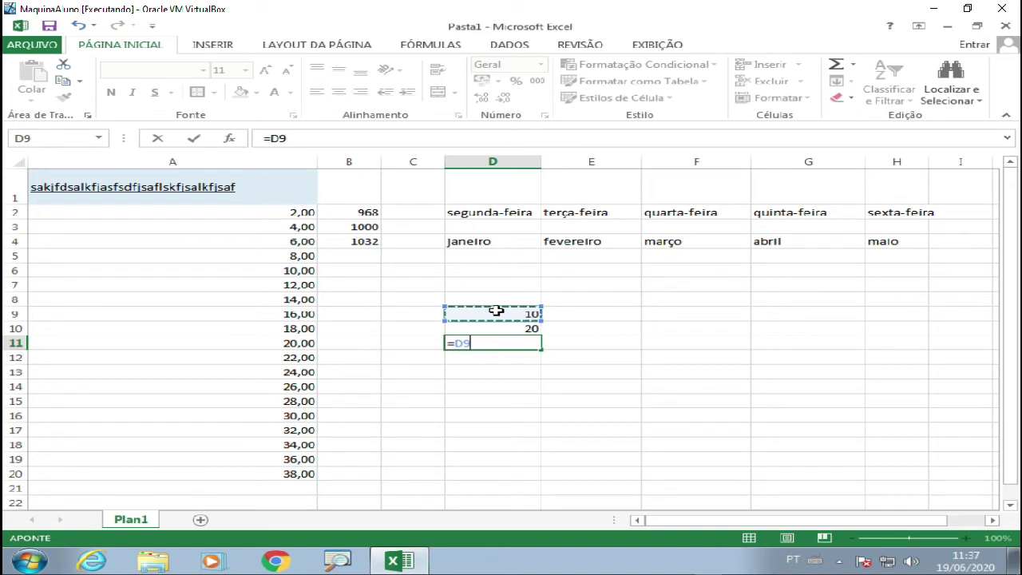
text(*)
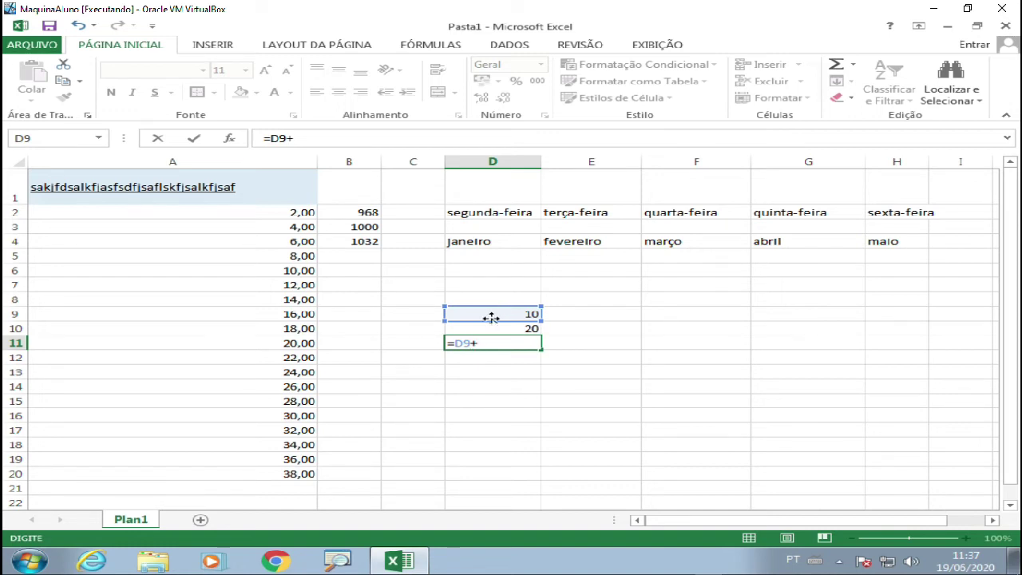
click(475, 327)
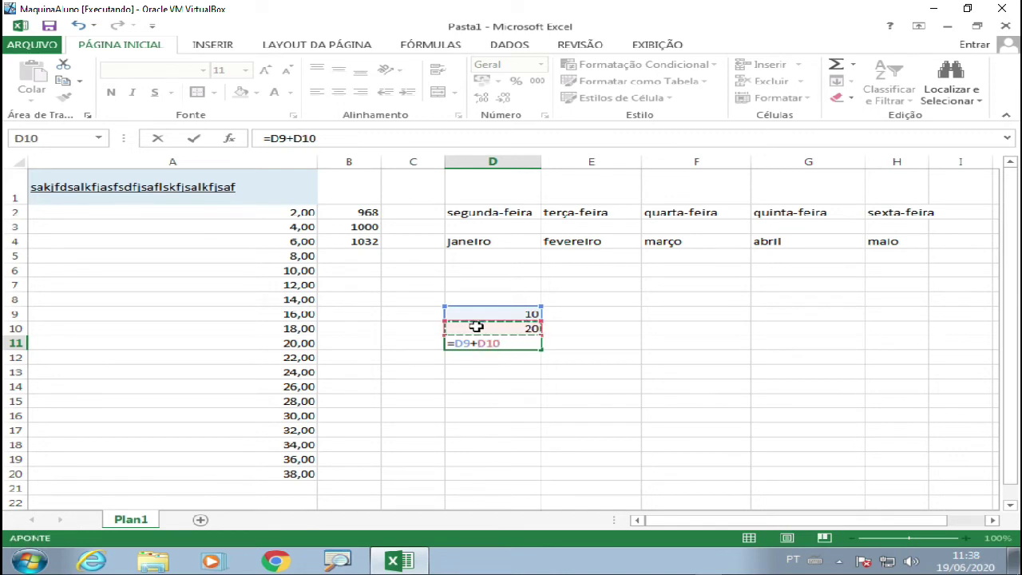
text(+)
key(BackSpace)
key(Return)
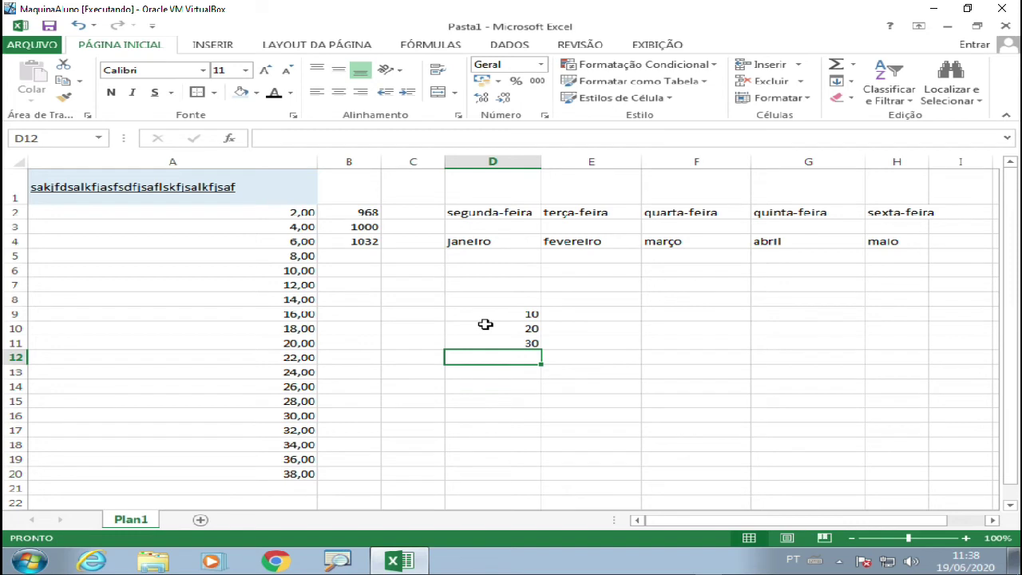
Enter the labels "adção", "subtração", "multiplicação" and "divisão" in cells C11 to C14 and widen column C to fit them.
key(Up)
key(Left)
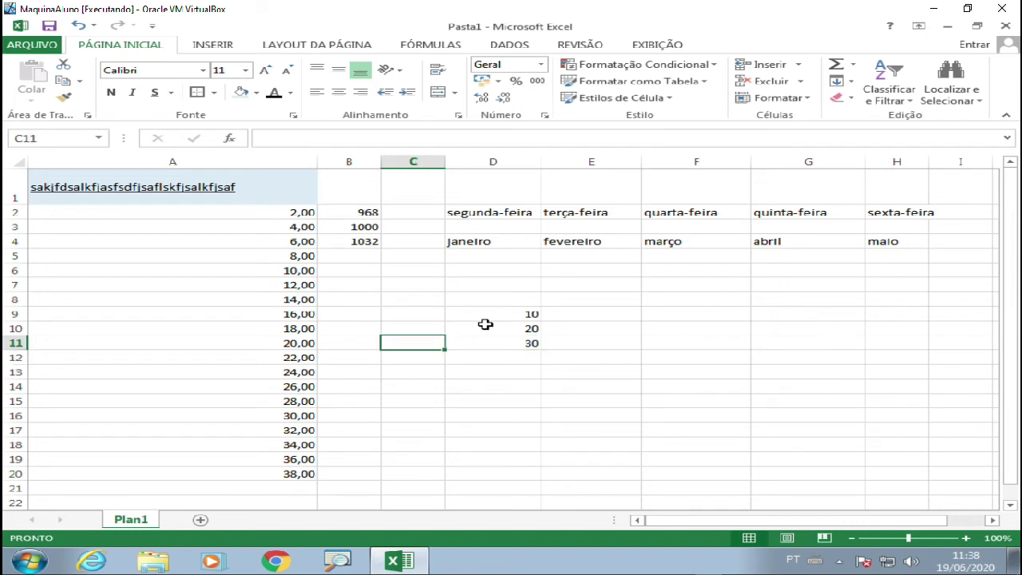
text(adção)
key(Return)
text(subtração)
key(Return)
text(multiplicação)
key(Return)
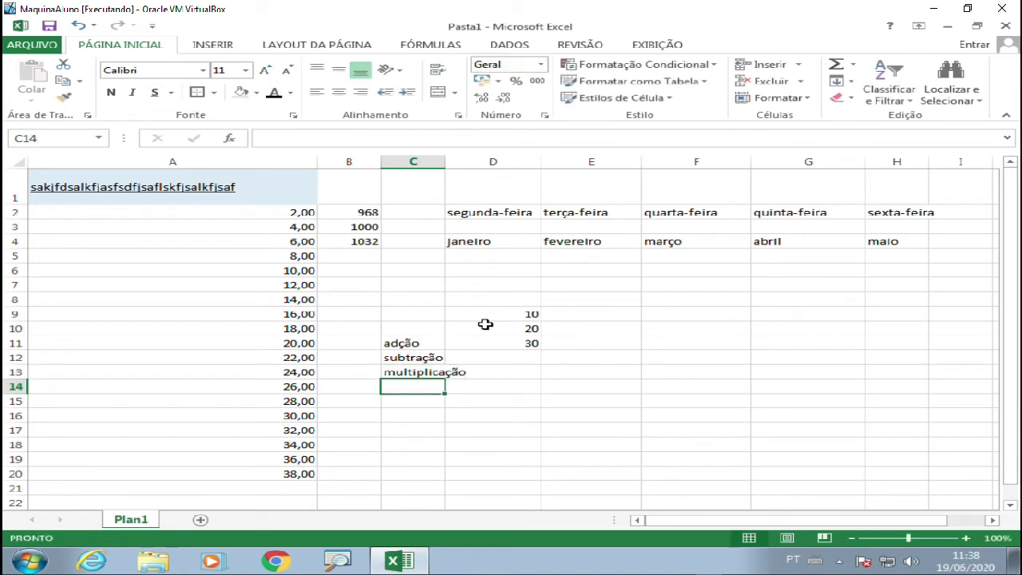
text(divisão)
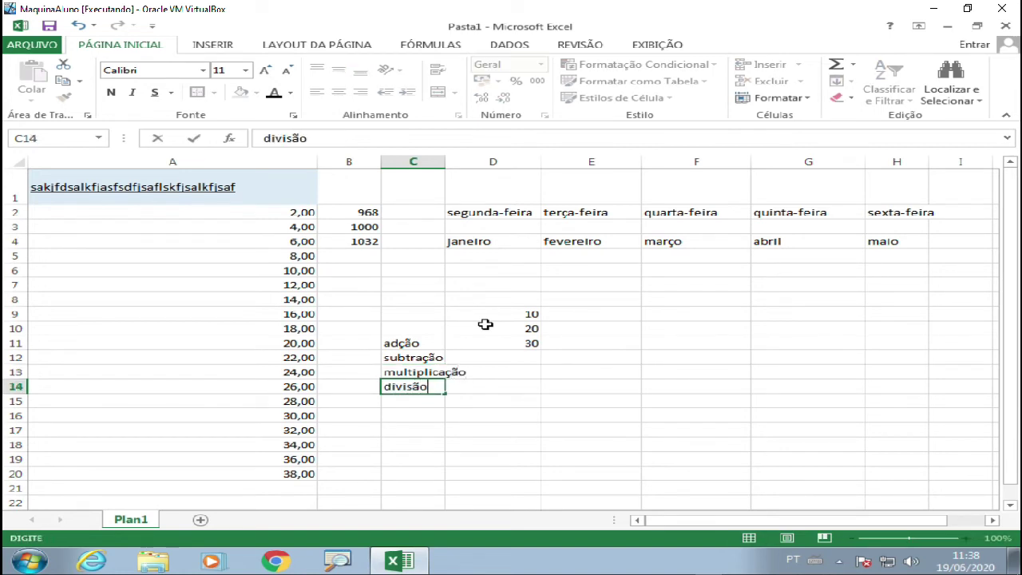
key(Return)
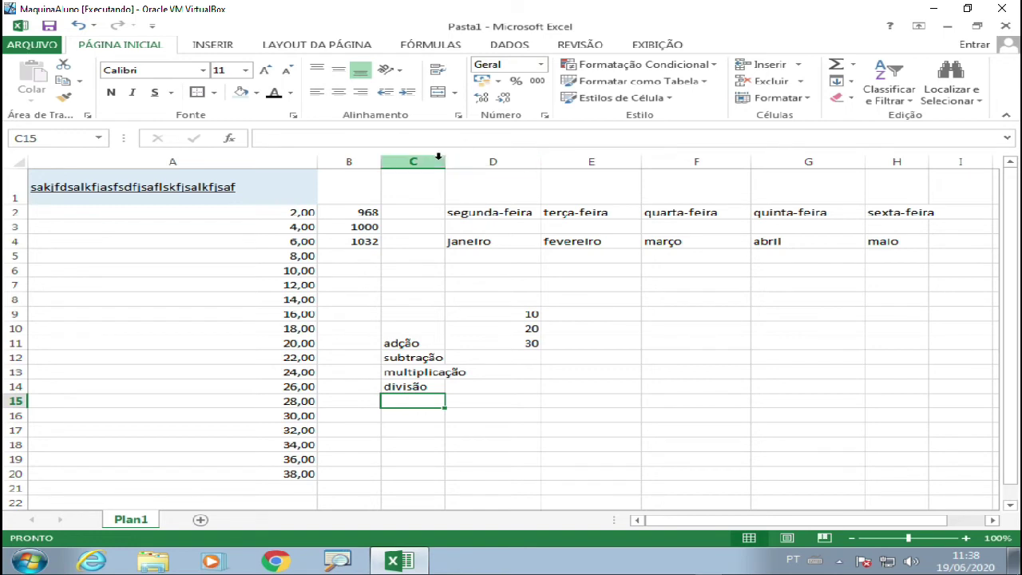
drag(445, 161, 474, 162)
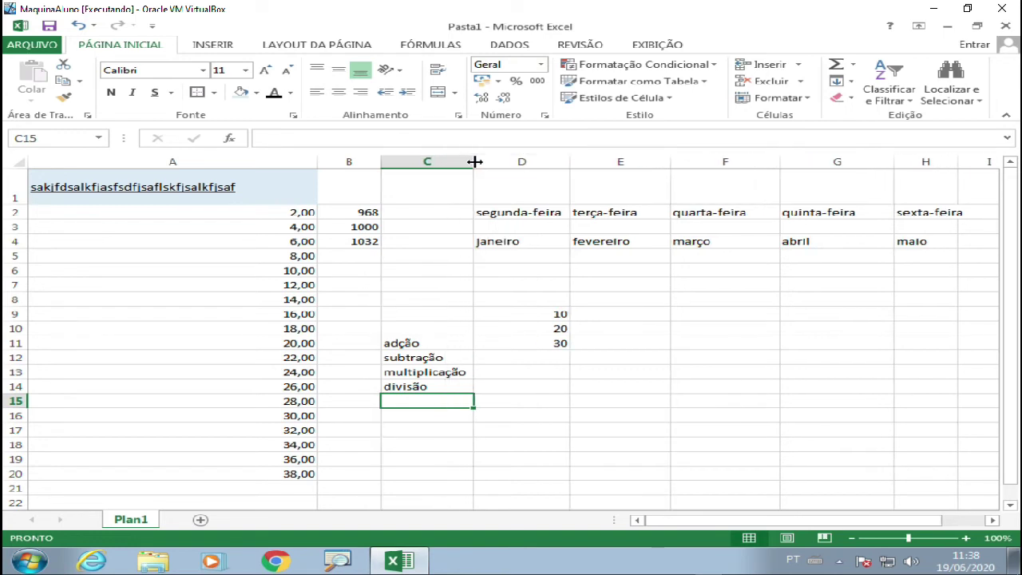
click(417, 343)
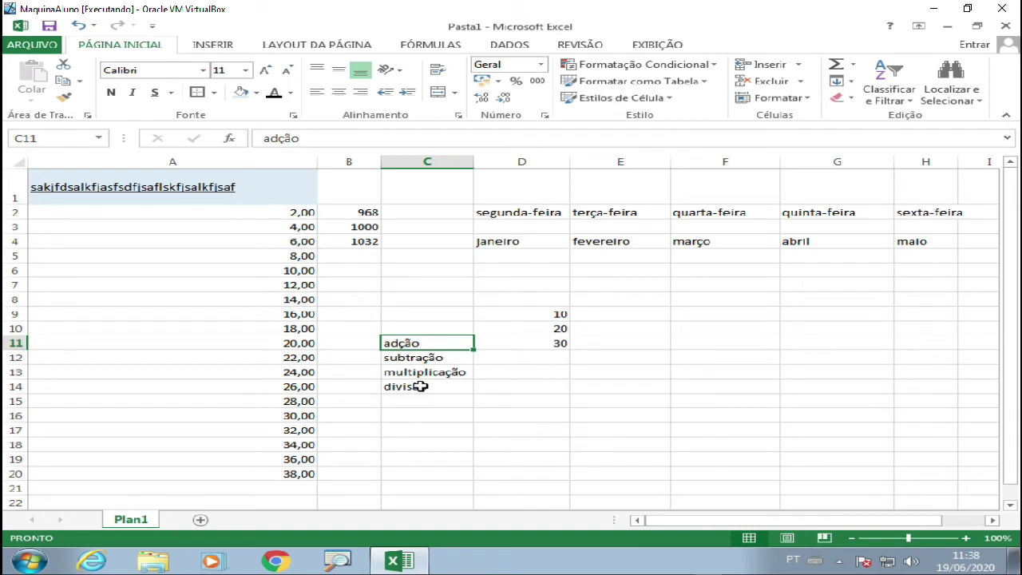
click(420, 386)
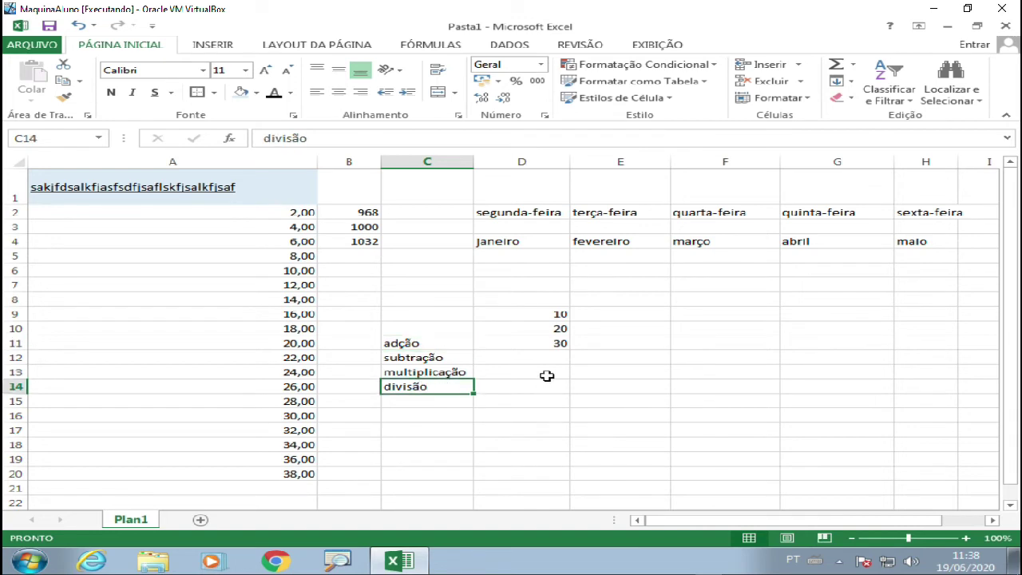
click(439, 348)
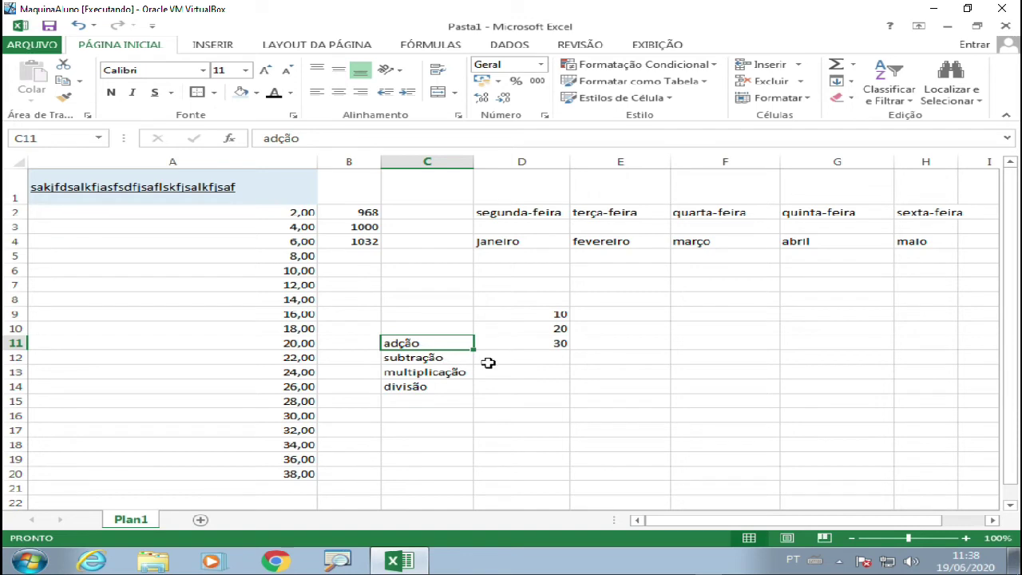
click(455, 389)
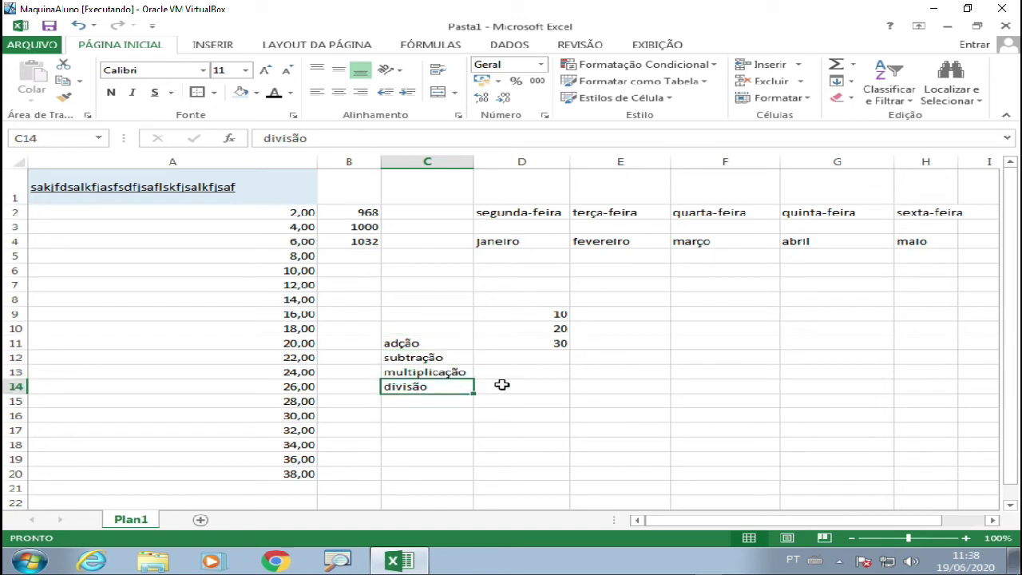
Subtract the two numbers in cell D12 with the formula =D9-D10.
click(549, 361)
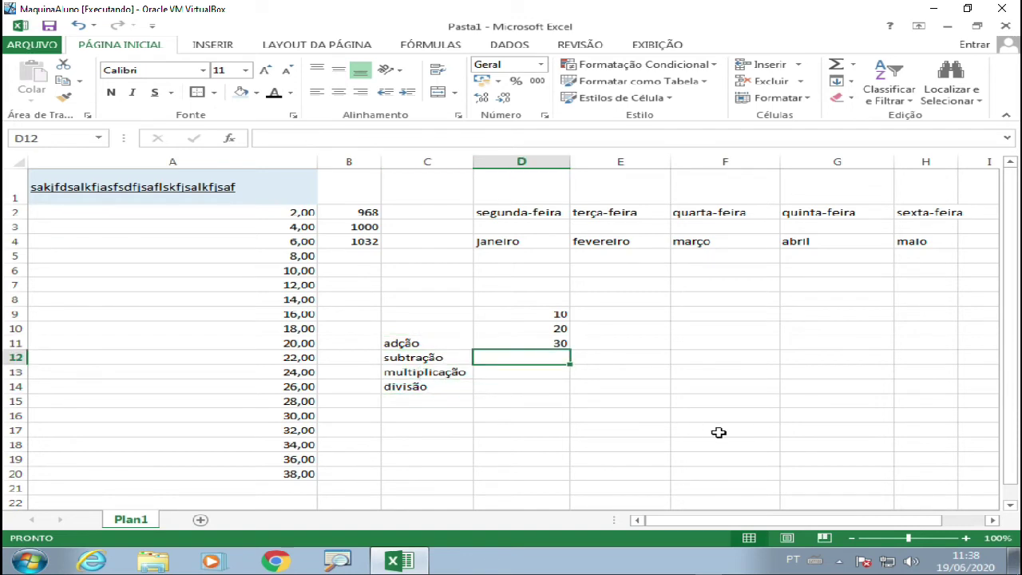
text(=)
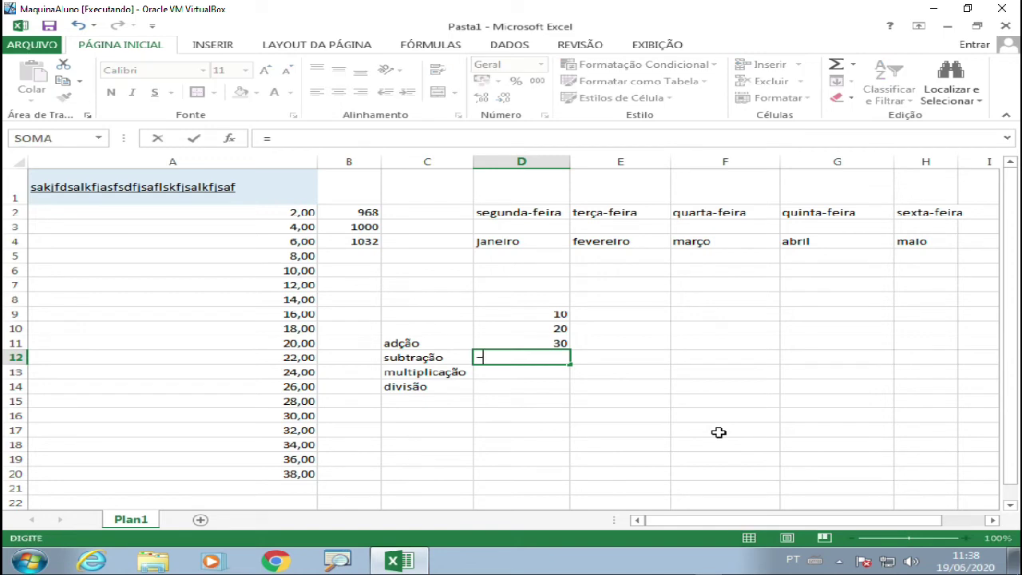
click(520, 315)
text(-)
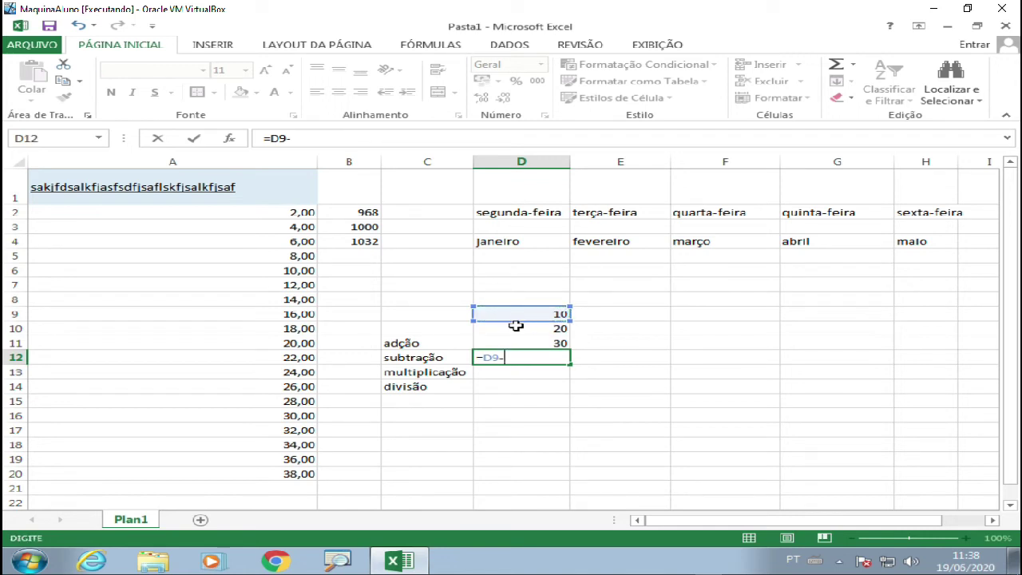
click(513, 329)
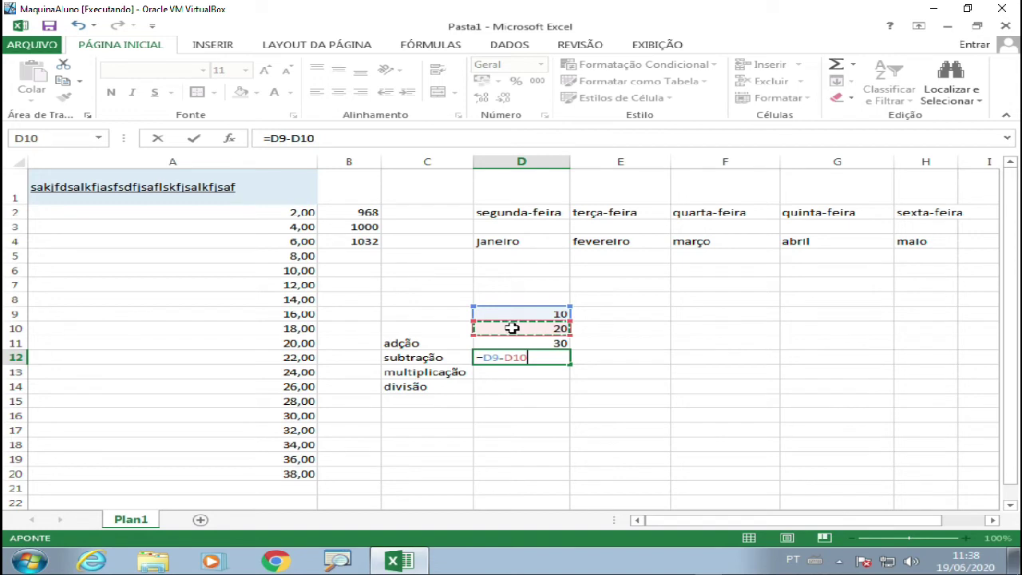
key(Return)
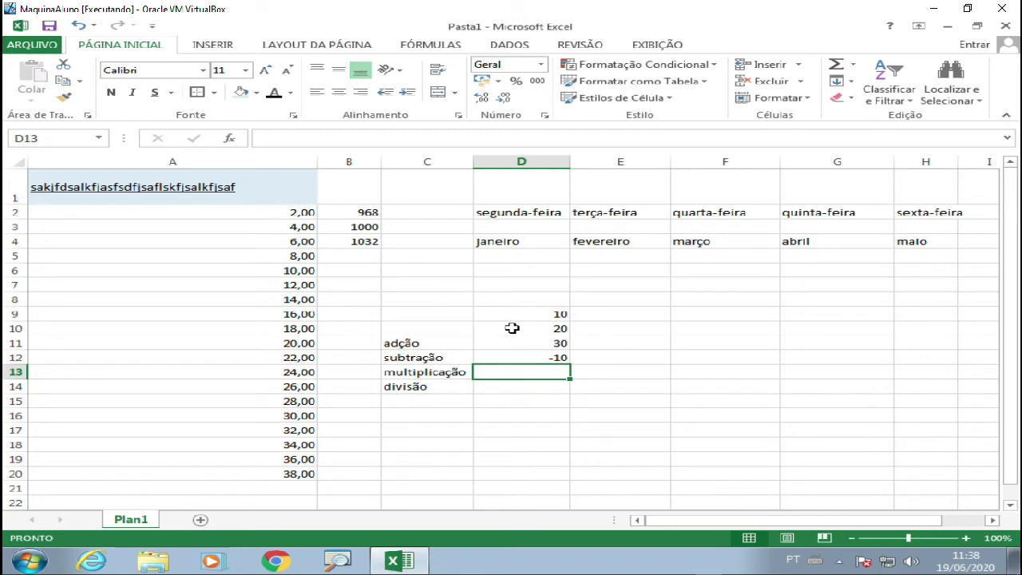
Multiply the two numbers in cell D13 with the formula =D9*D10.
text(=)
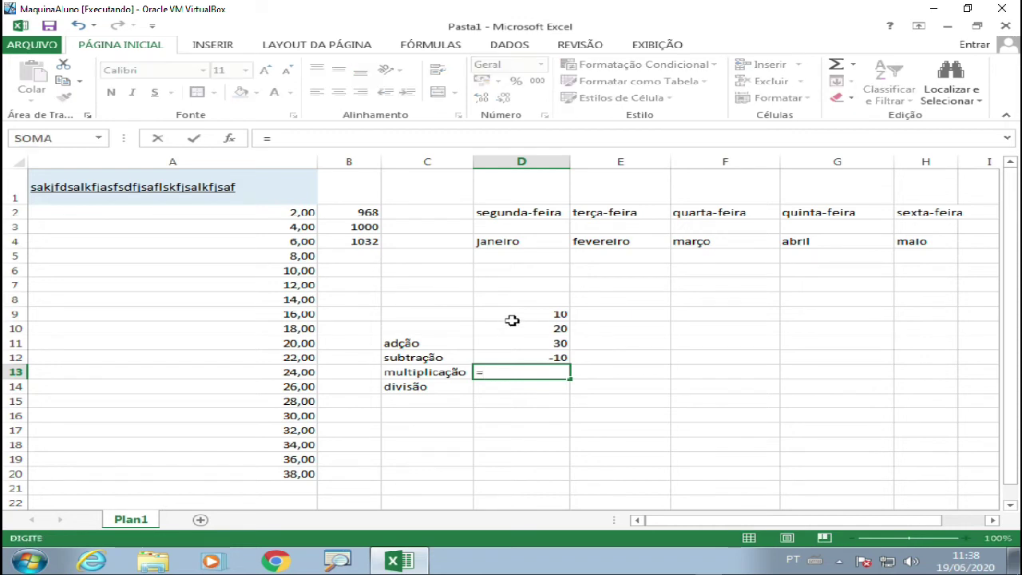
click(511, 317)
text(*)
click(500, 326)
key(Return)
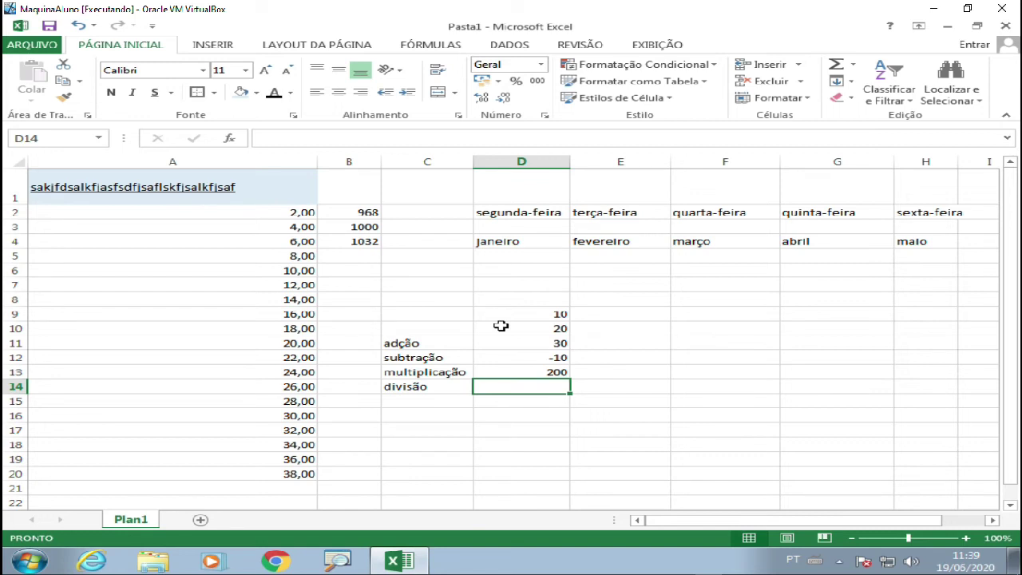
Divide the two numbers in cell D14 with the formula =D9/D10.
text(=)
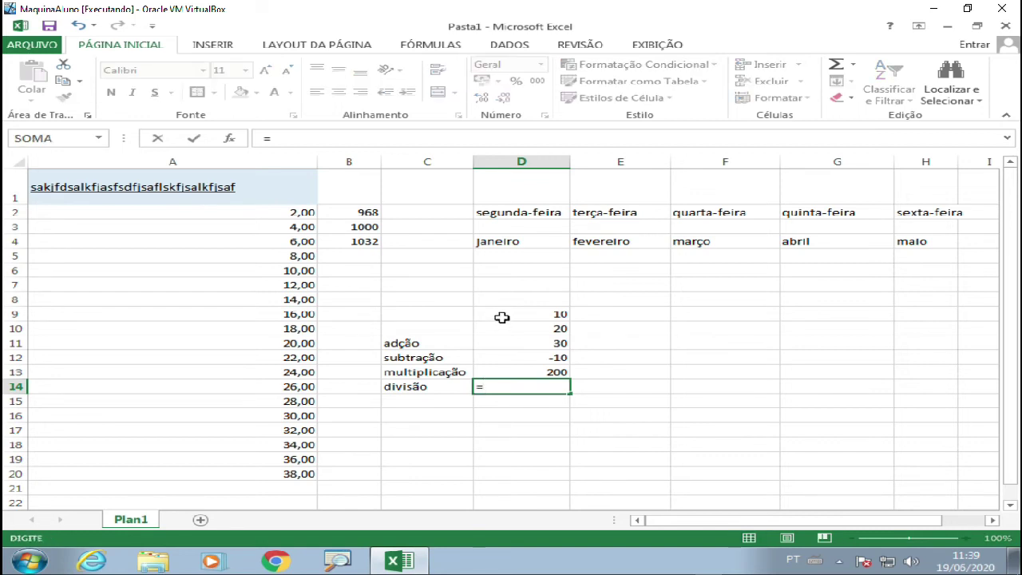
click(500, 317)
text(/)
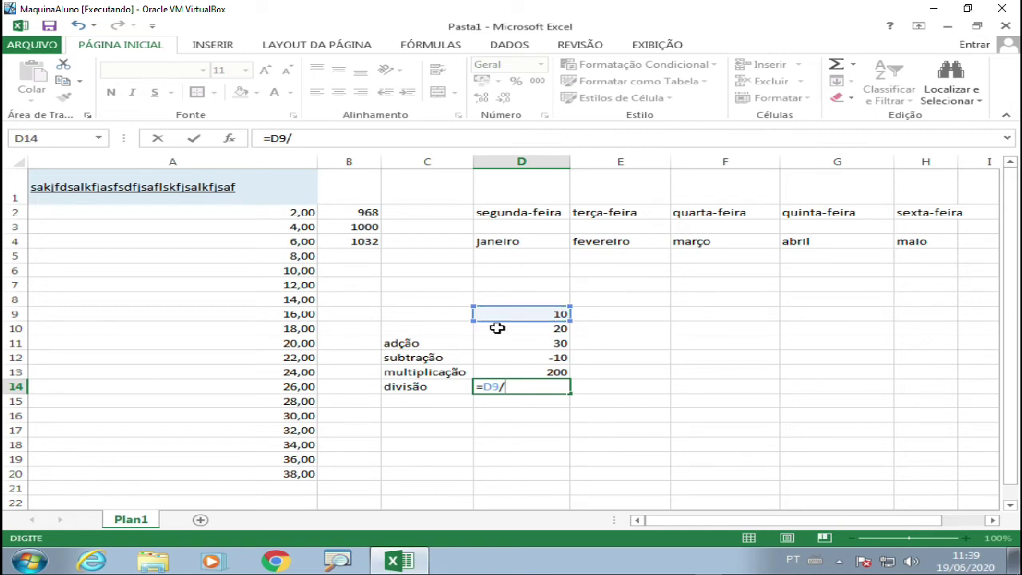
click(497, 328)
key(Return)
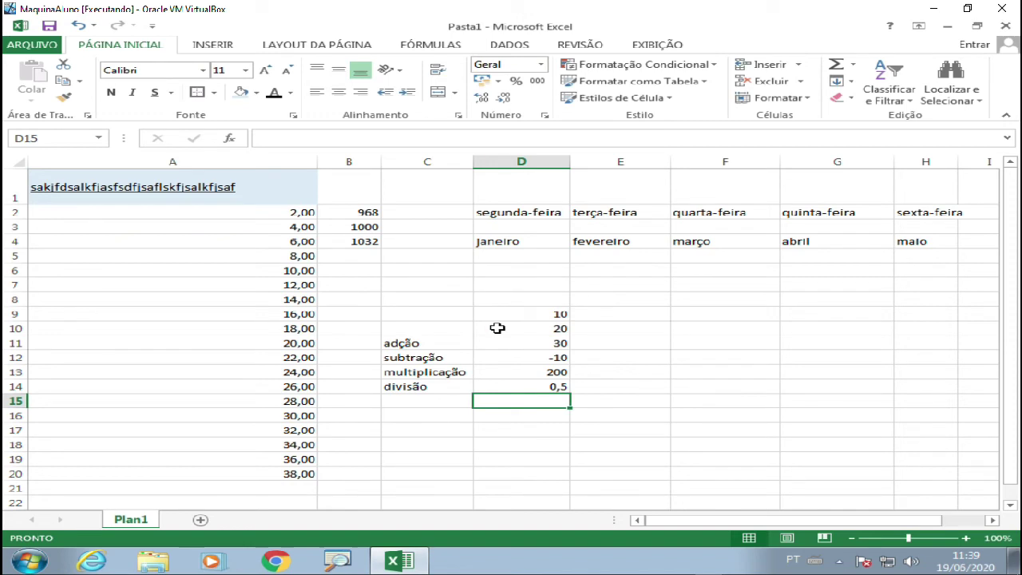
drag(512, 314, 516, 394)
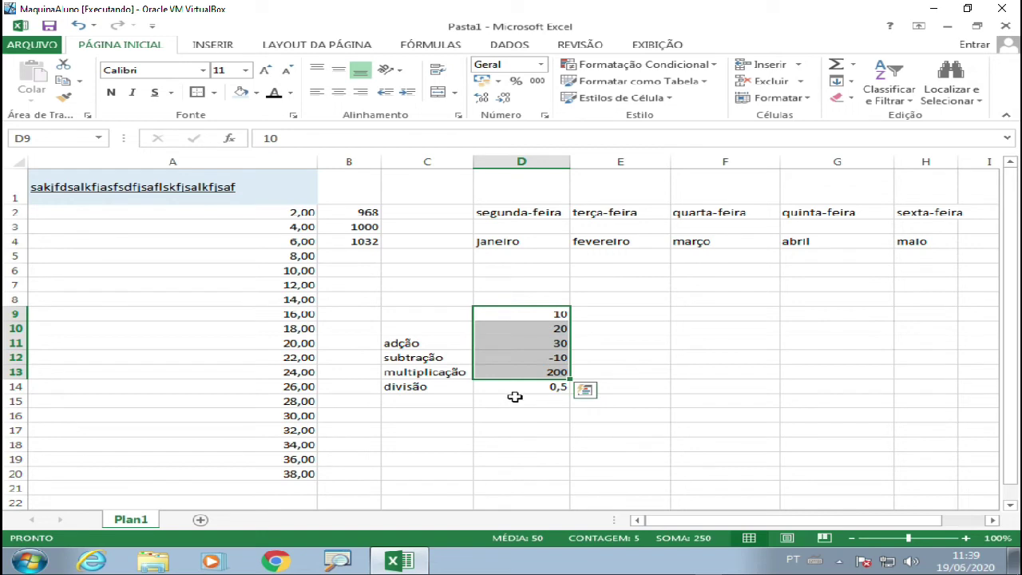
click(514, 399)
text(=)
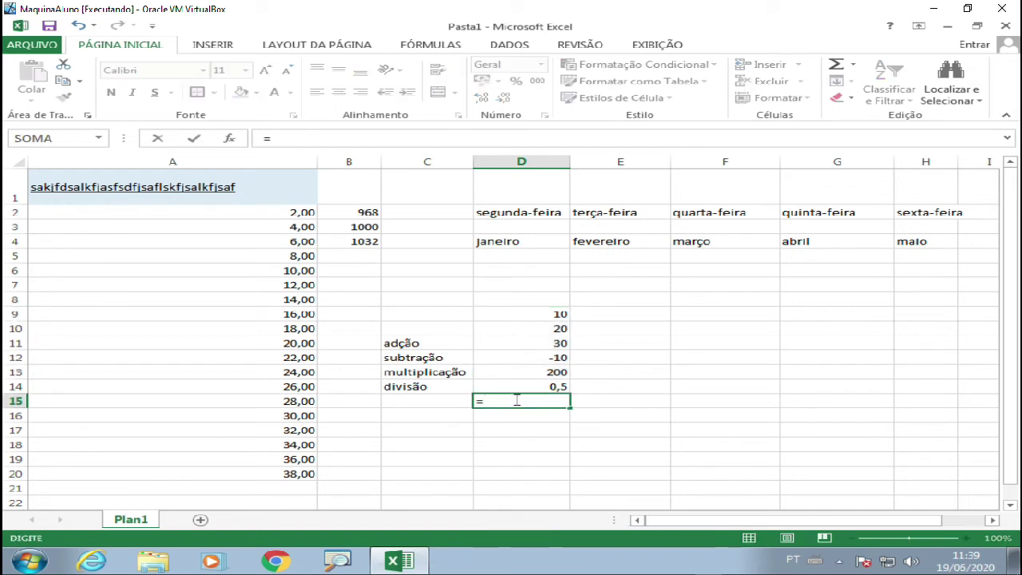
click(559, 316)
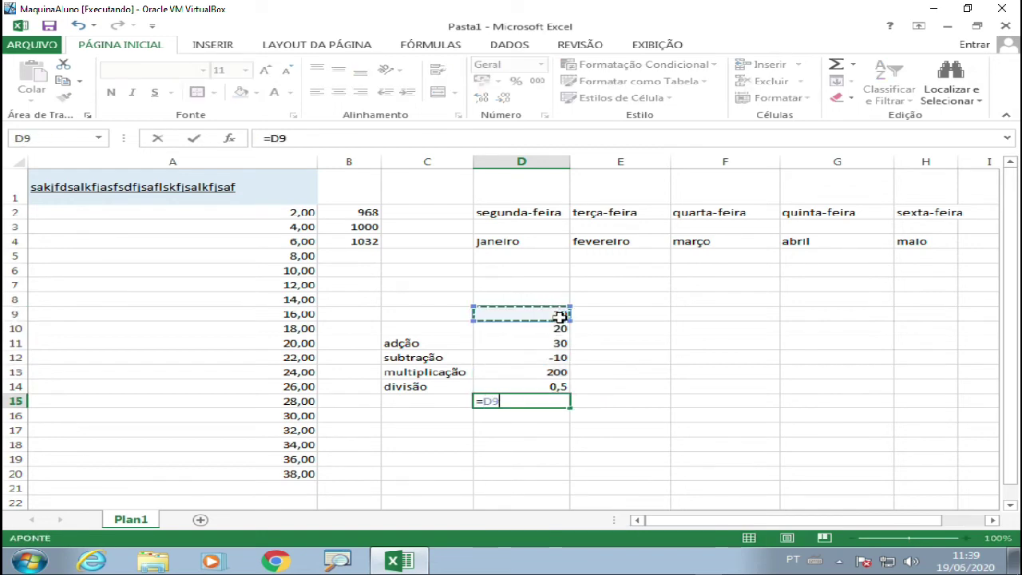
key(BackSpace)
key(BackSpace)
key(BackSpace)
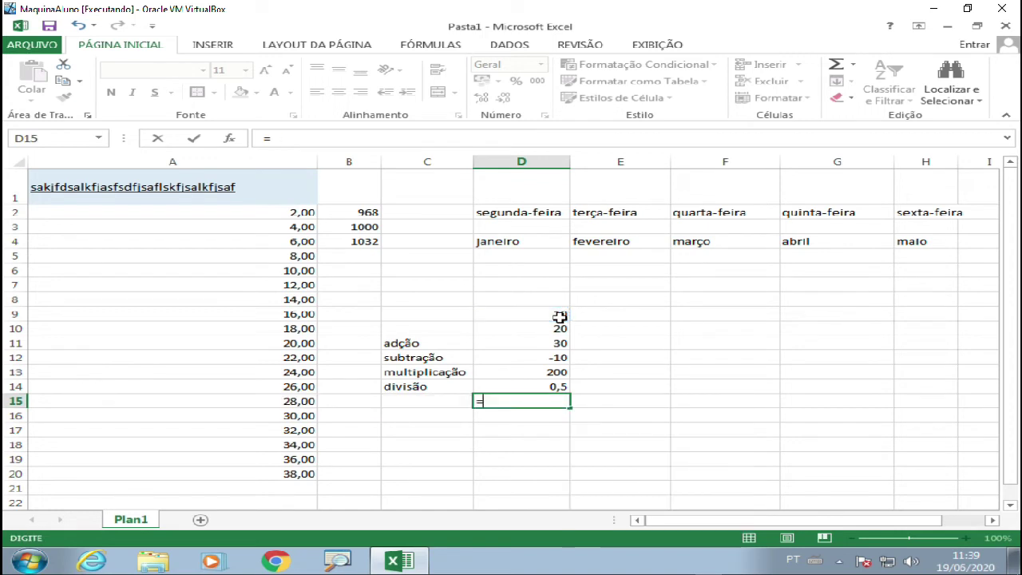
click(615, 370)
drag(527, 316, 541, 381)
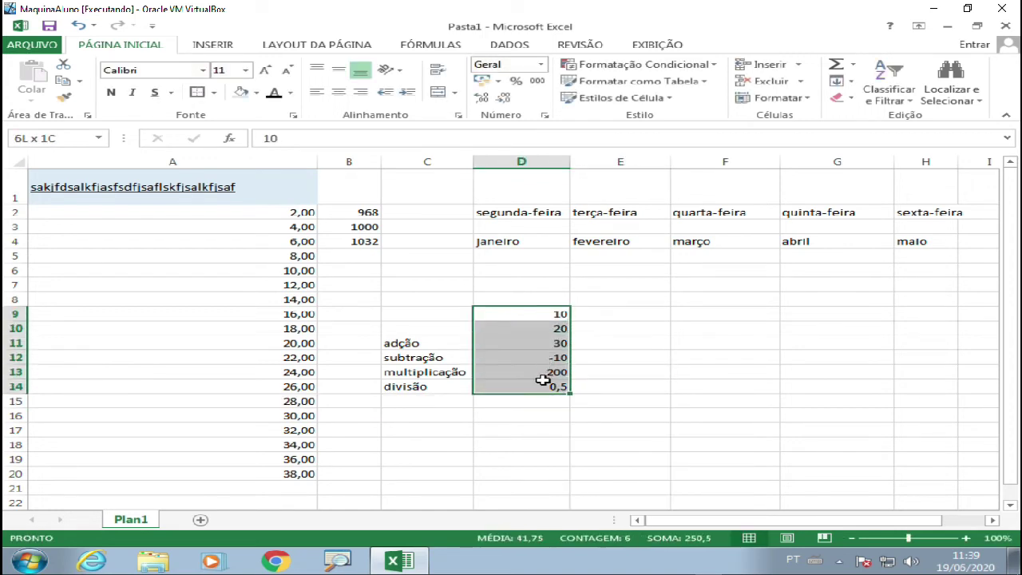
click(535, 399)
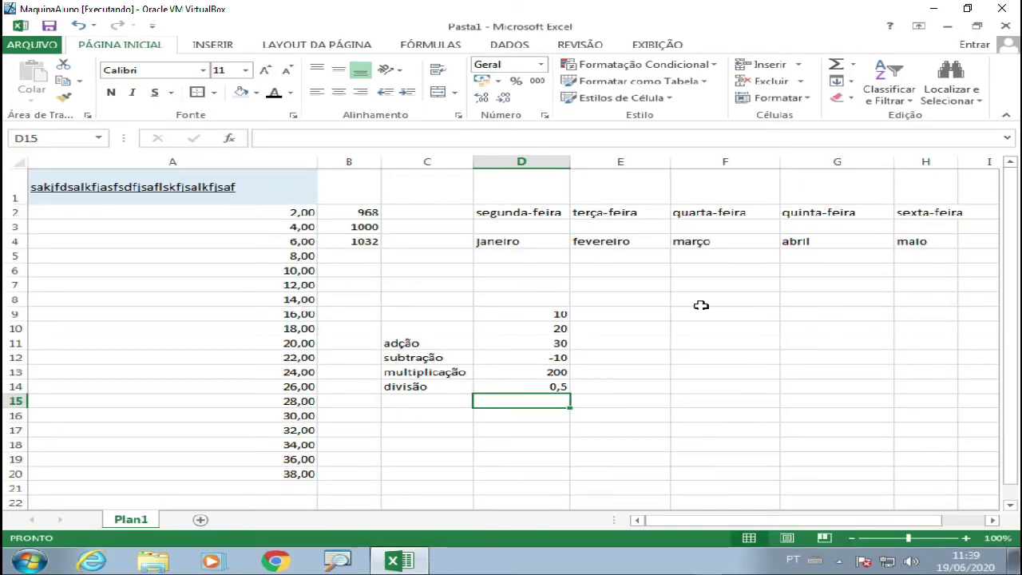
Enter the numbers 100, 200, 30, 45 and 67 in cells F9 to F13.
click(710, 310)
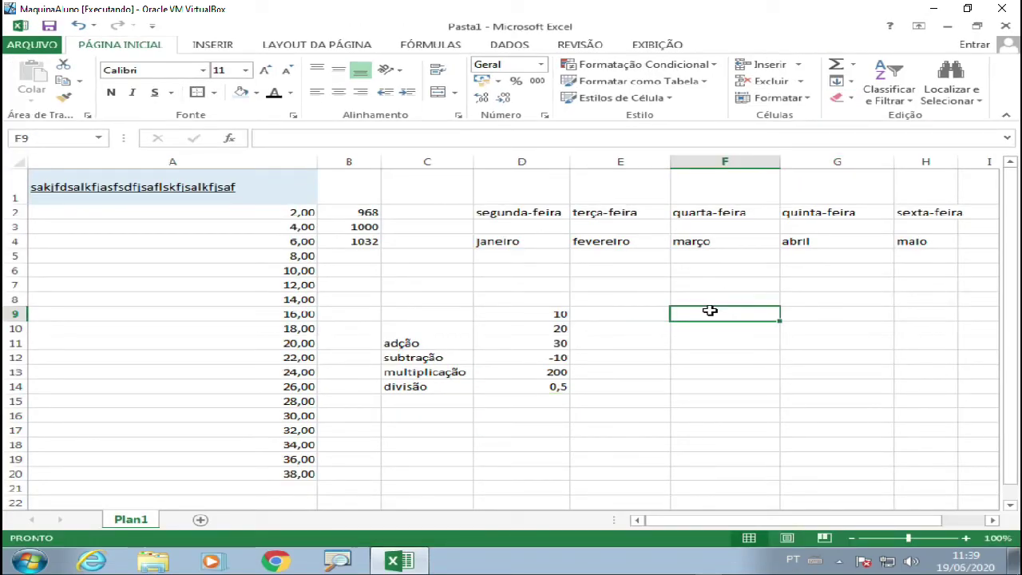
text(100)
key(Return)
text(200)
key(Return)
text(30)
key(Return)
text(45)
key(Return)
text(67)
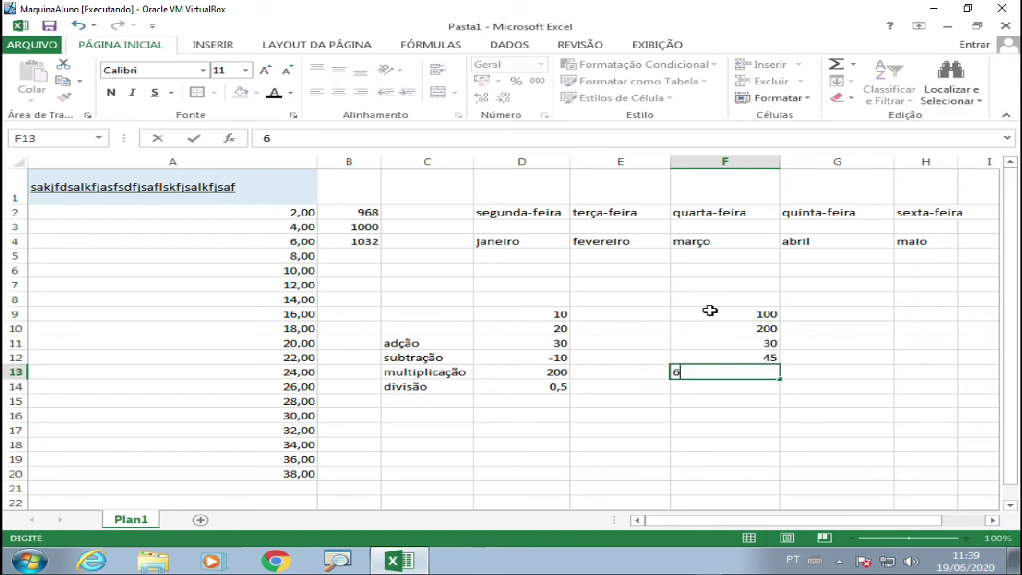
key(Return)
Apply the accounting number format in R$ to cells F9 to F13 and to the empty cell F14.
drag(710, 310, 711, 371)
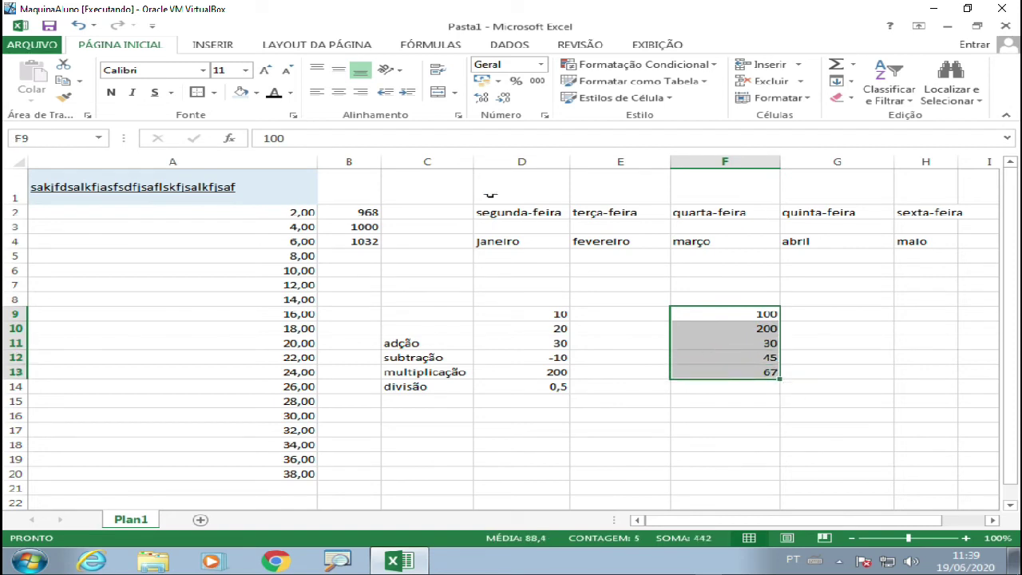
click(482, 84)
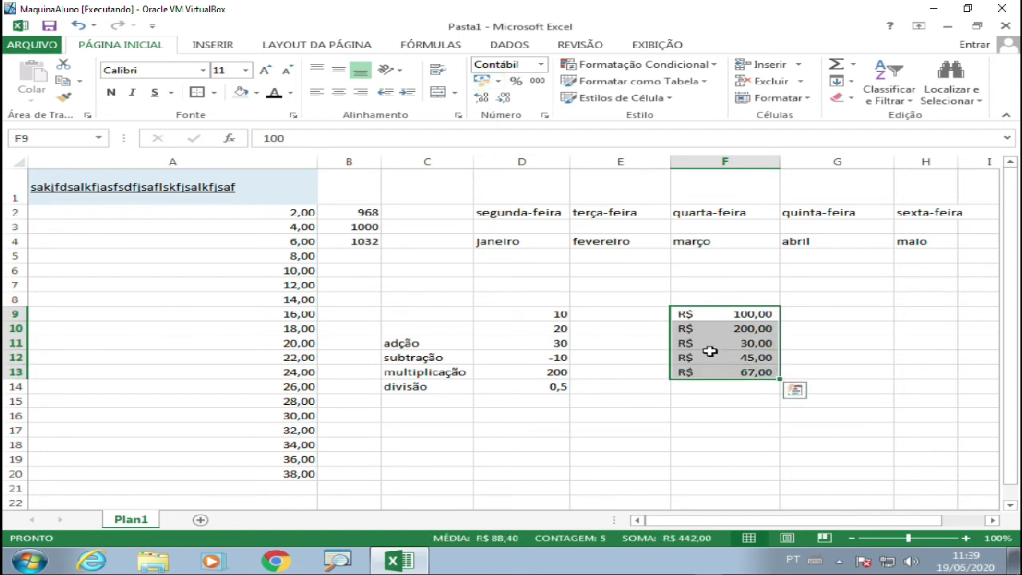
click(716, 387)
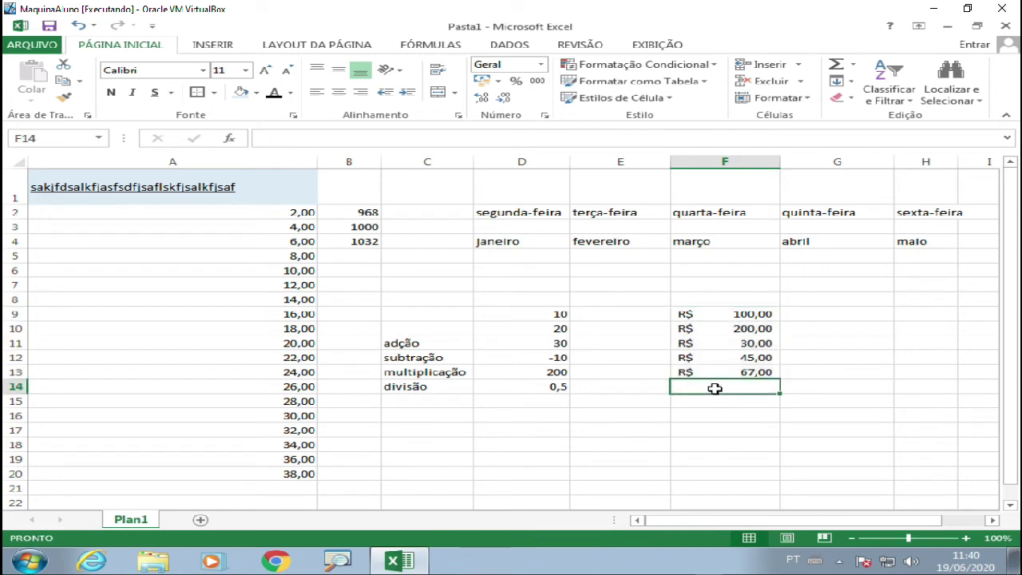
click(483, 81)
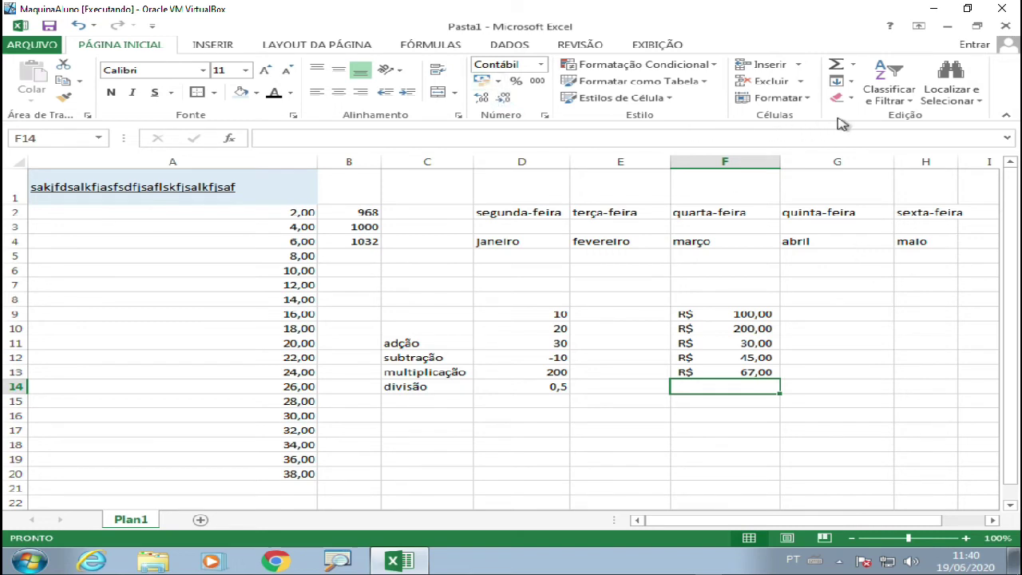
Total F9:F13 in cell F14 with AutoSum and make the result bold.
click(835, 70)
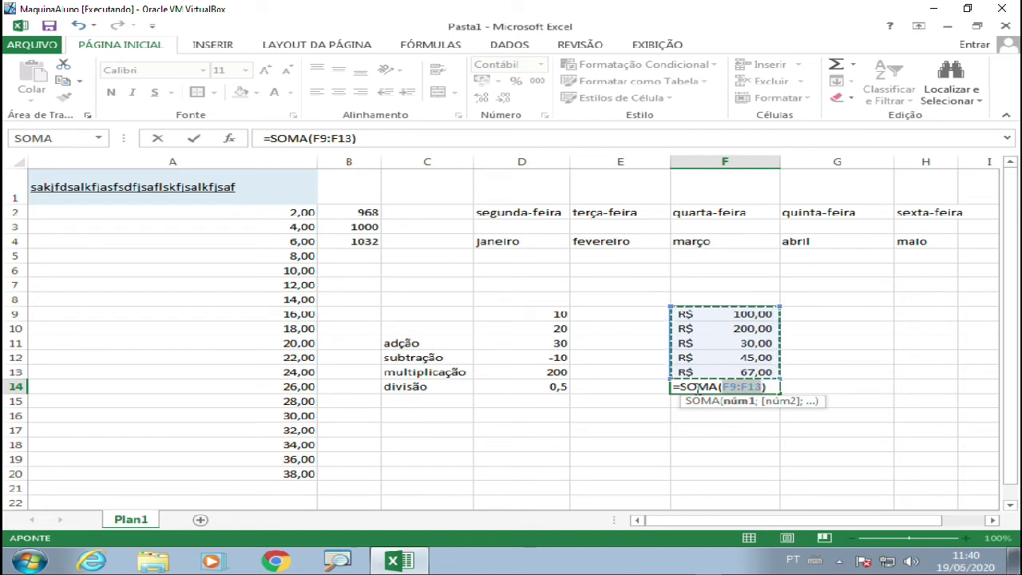
key(Return)
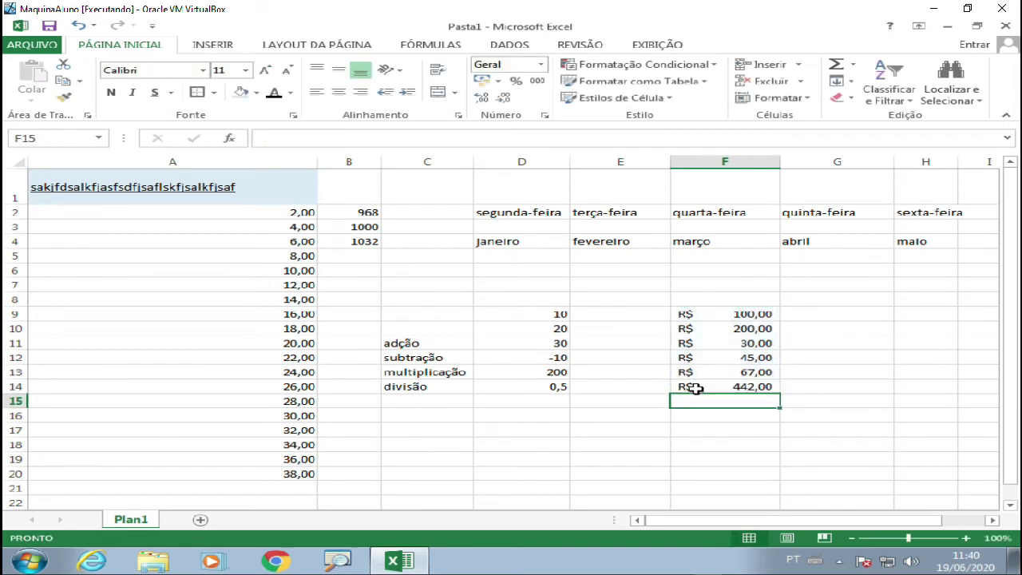
click(694, 388)
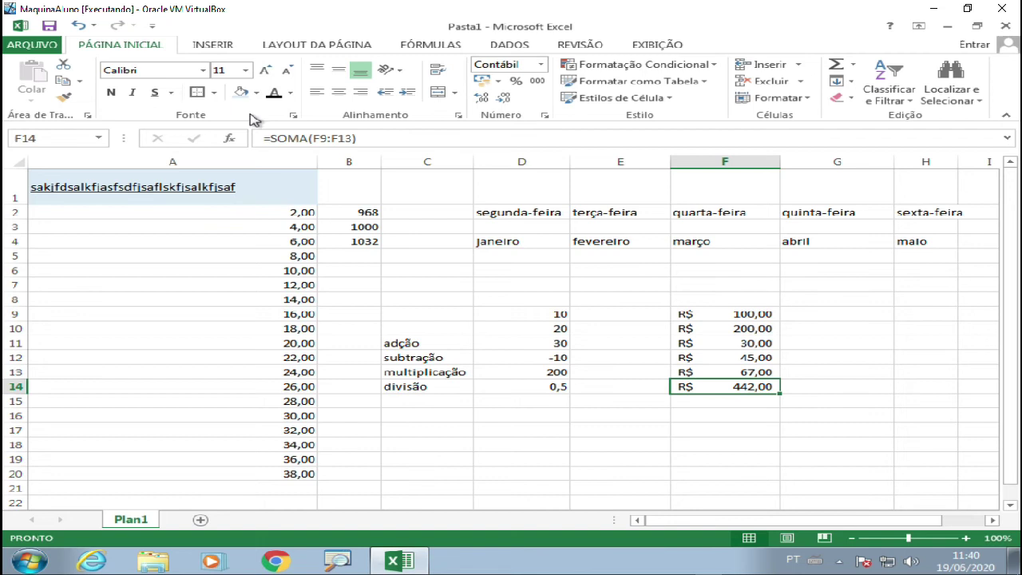
click(111, 92)
Enter the label "Total" in cell E14 and make it bold.
click(621, 387)
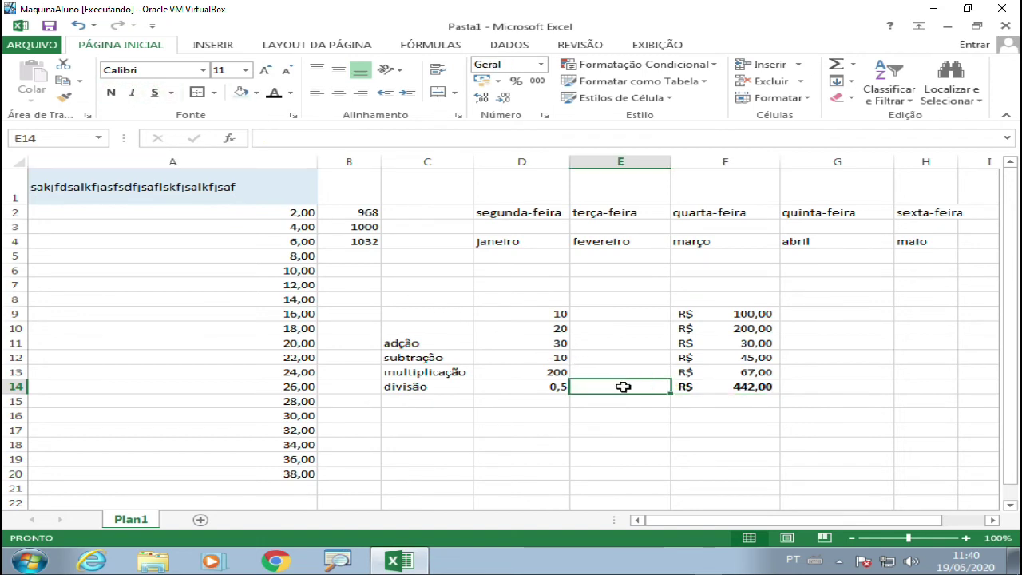
text(Total)
key(Return)
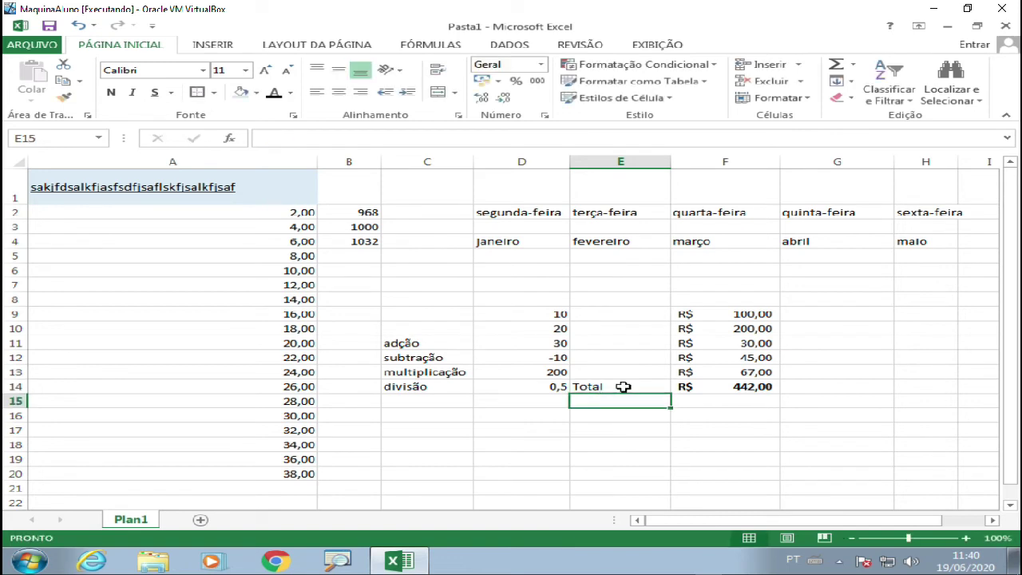
click(623, 386)
click(111, 92)
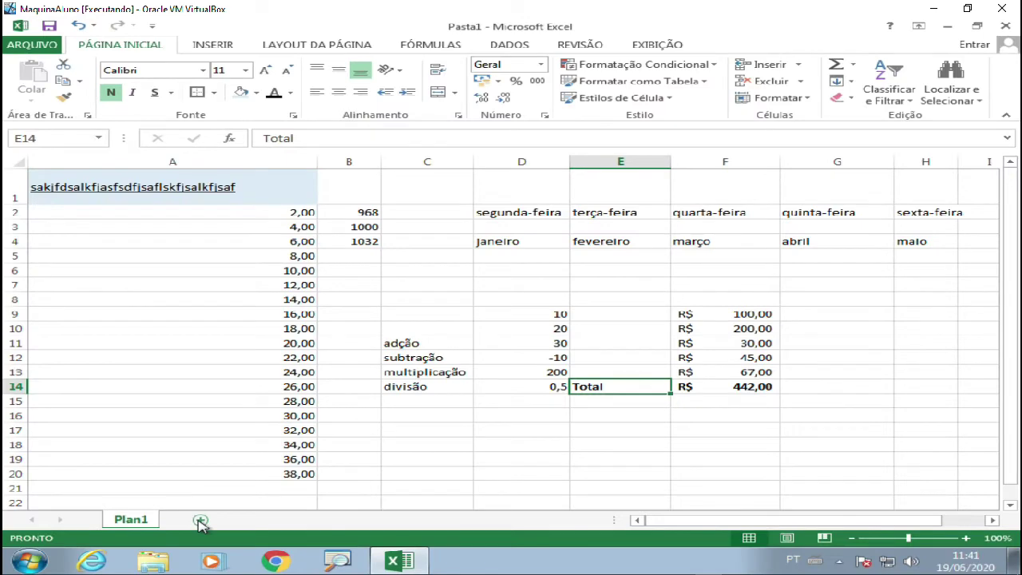
Add seven new worksheets after Plan1 and bring the first sheet tabs back into view.
click(199, 520)
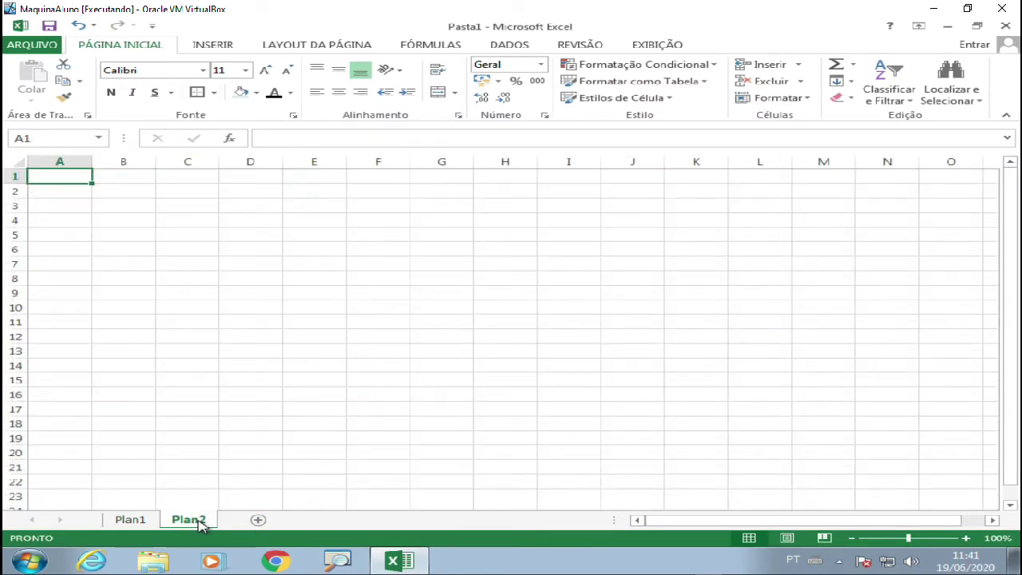
click(257, 520)
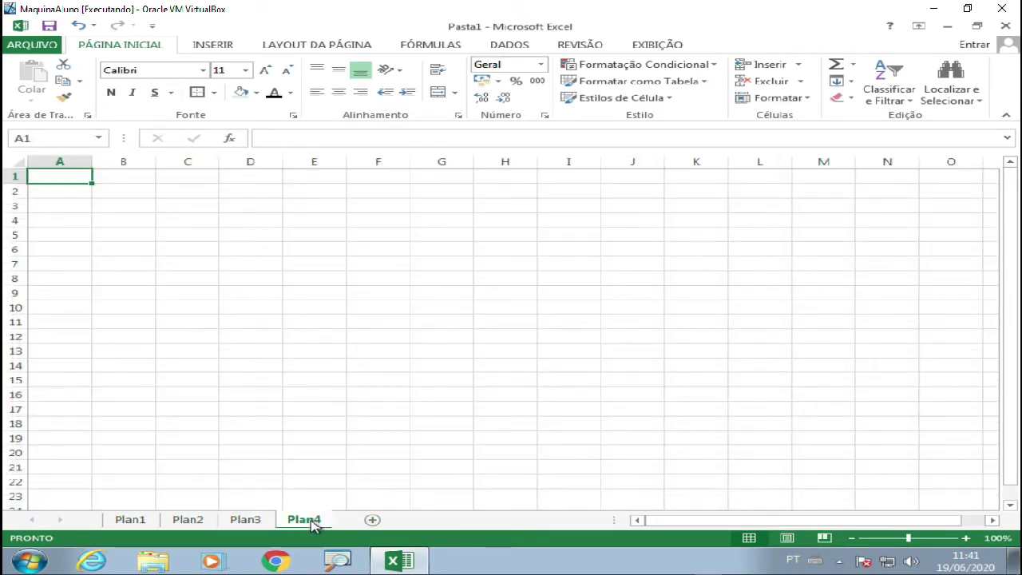
click(372, 521)
click(430, 519)
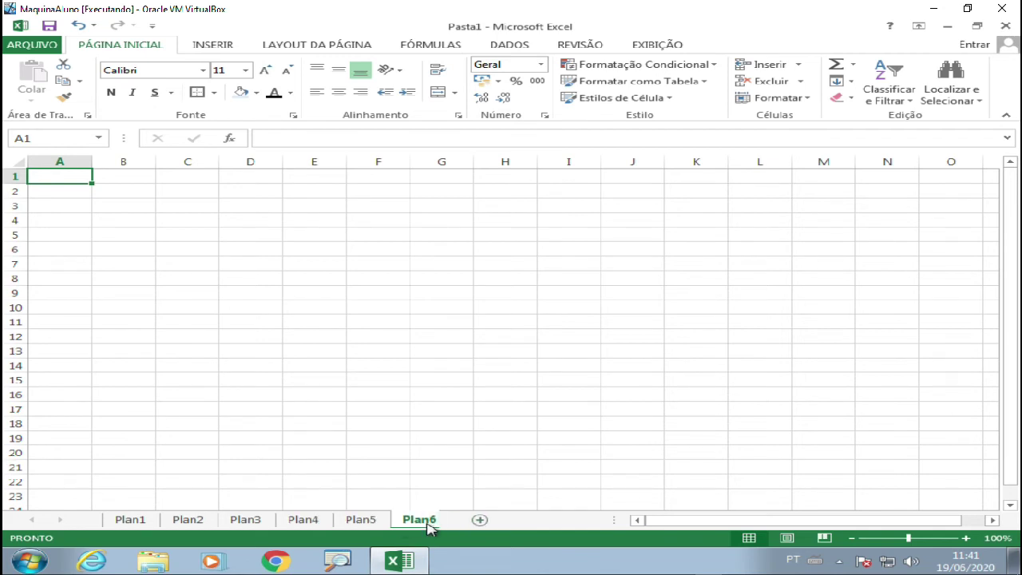
click(488, 520)
click(543, 522)
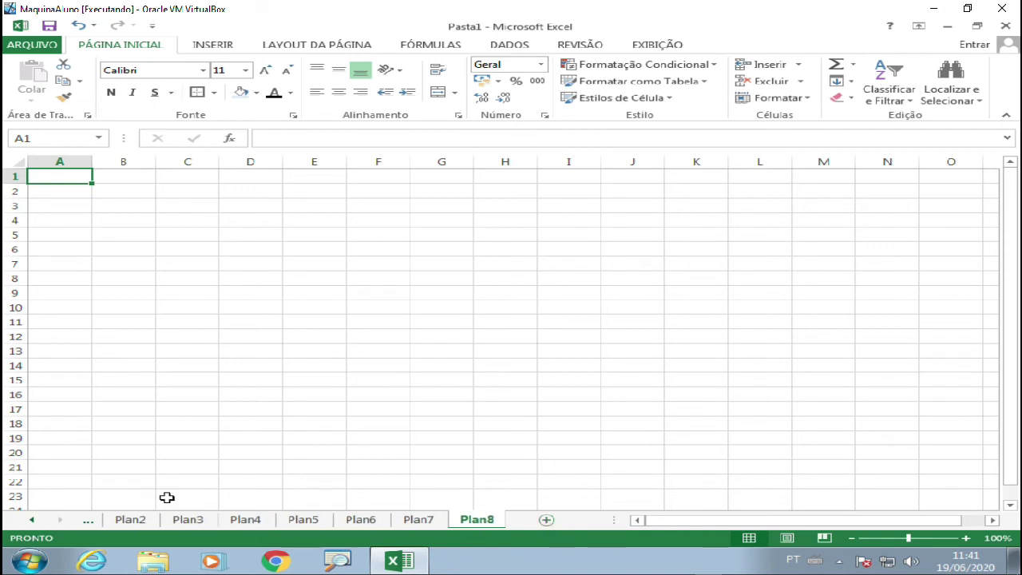
click(32, 520)
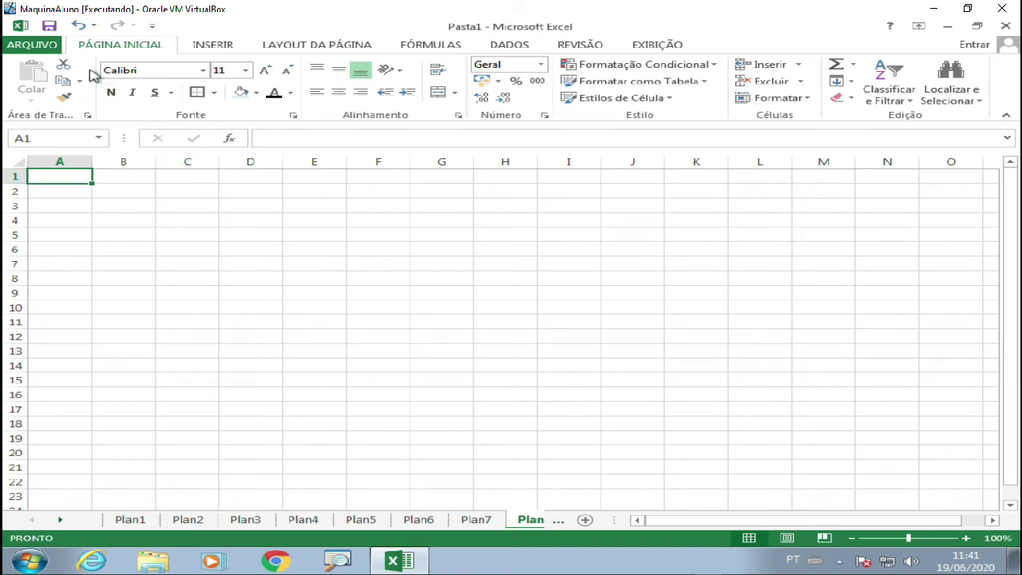
Start saving the workbook and browse the computer for a save location.
key(super+plus)
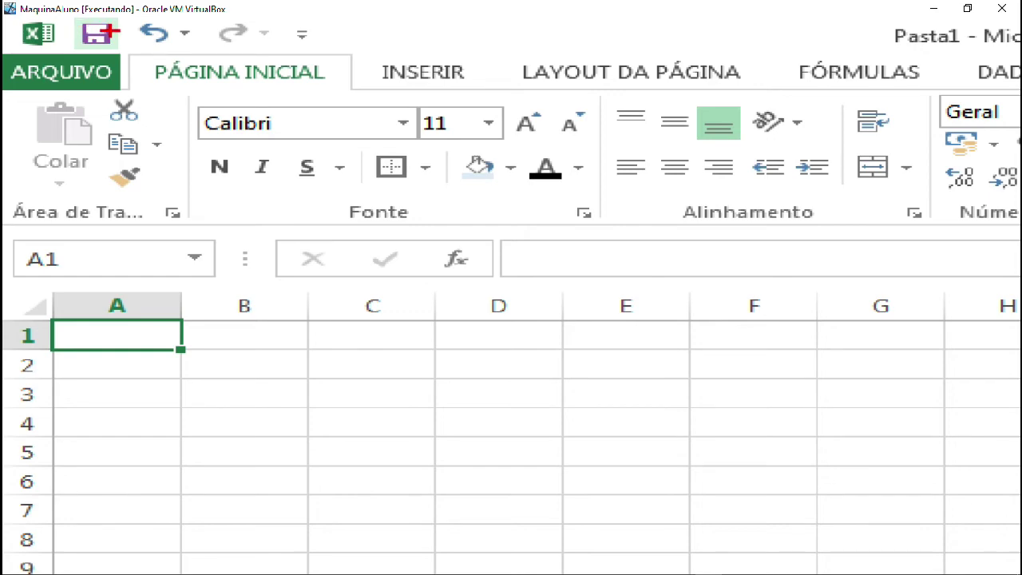
key(super+minus)
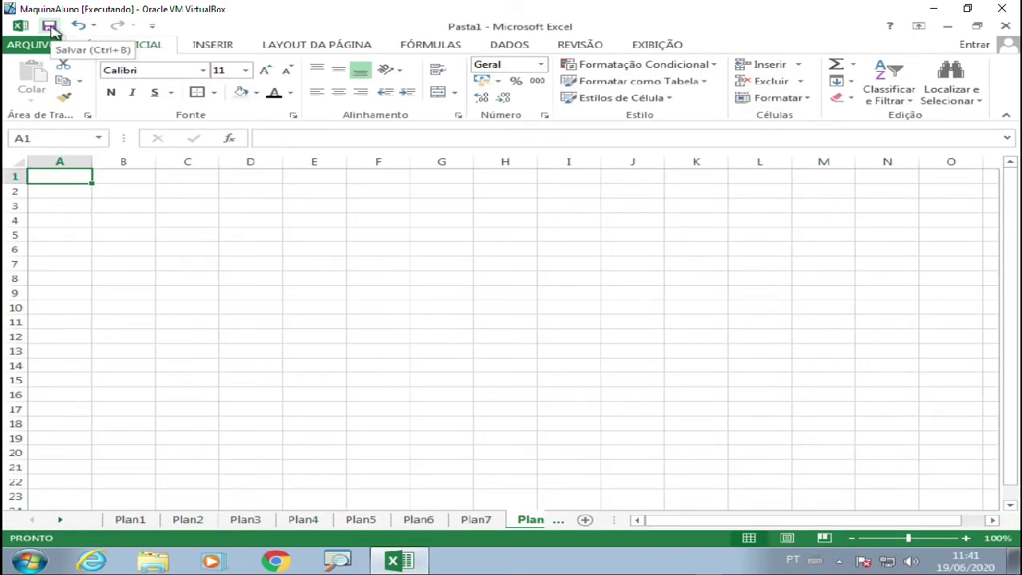
click(49, 27)
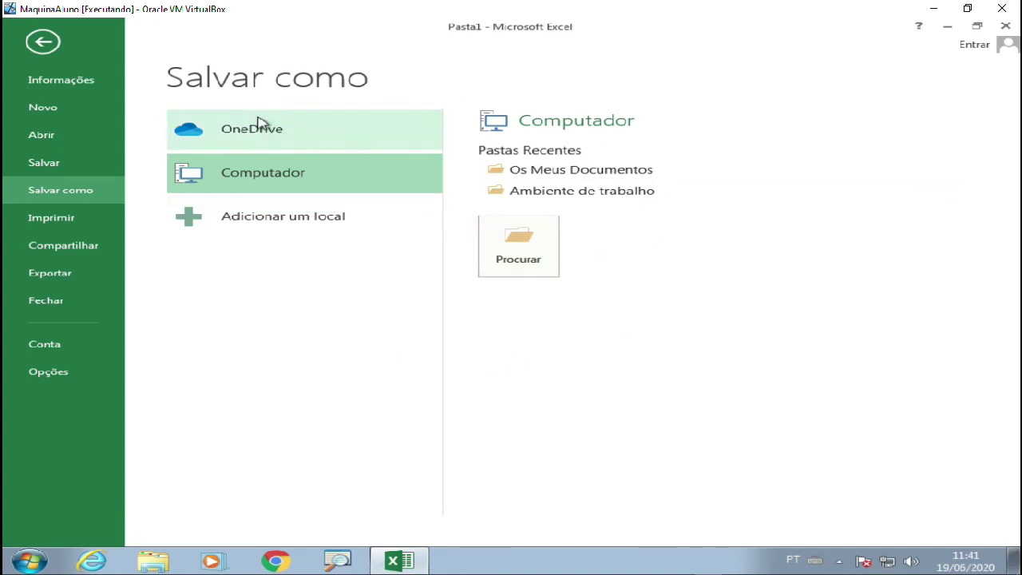
key(super+plus)
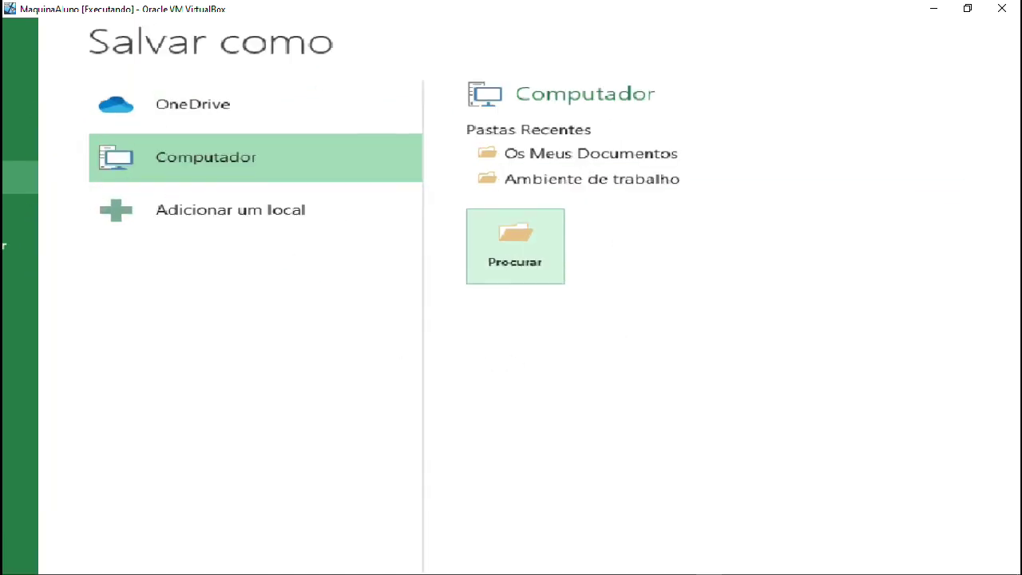
key(super+minus)
click(519, 252)
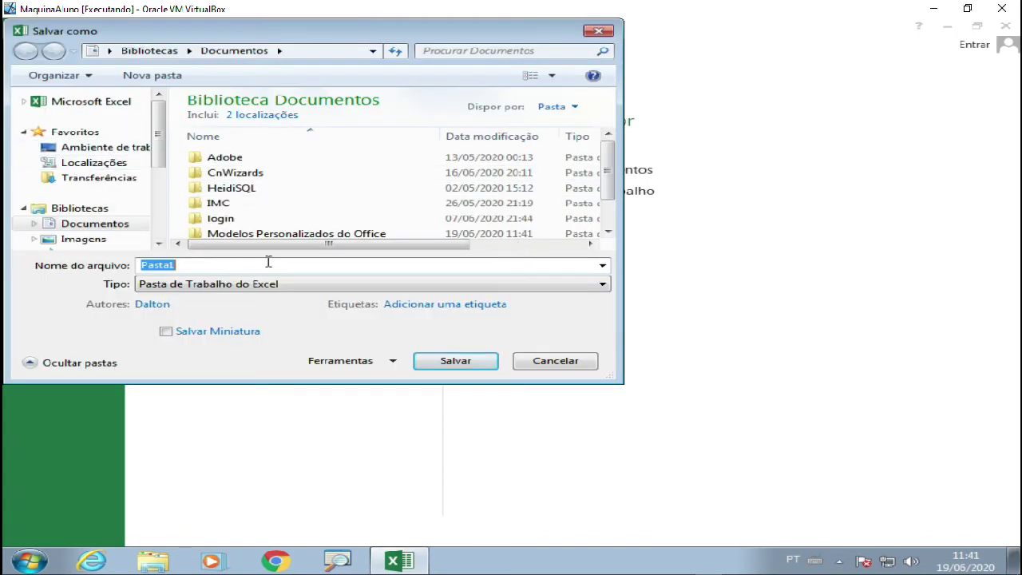
Create a folder named "Planilhas do Excel" in the Documentos library and open it as the save location.
click(112, 152)
click(90, 230)
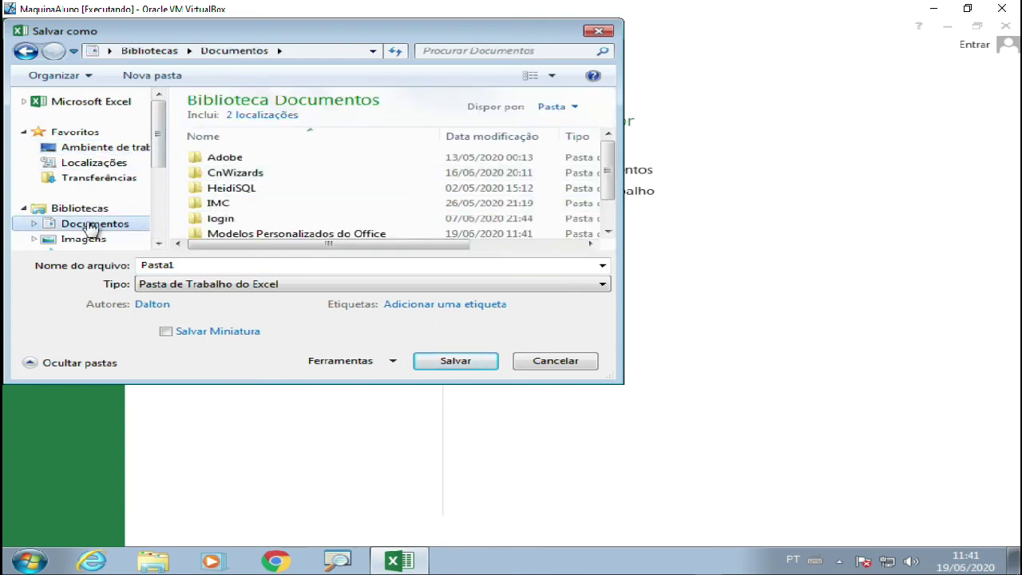
click(177, 80)
text(Pla)
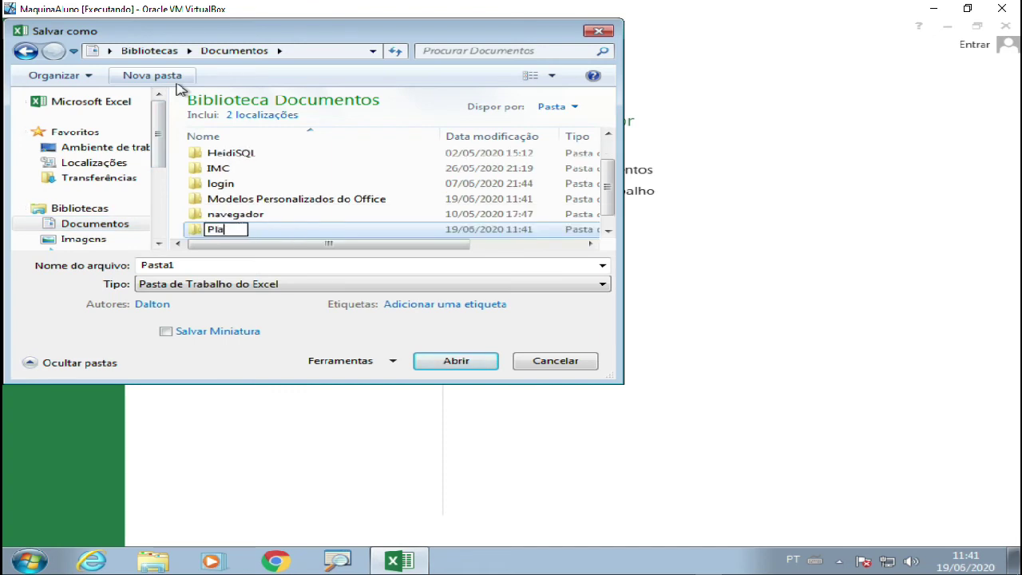
text(nilhas do Excel)
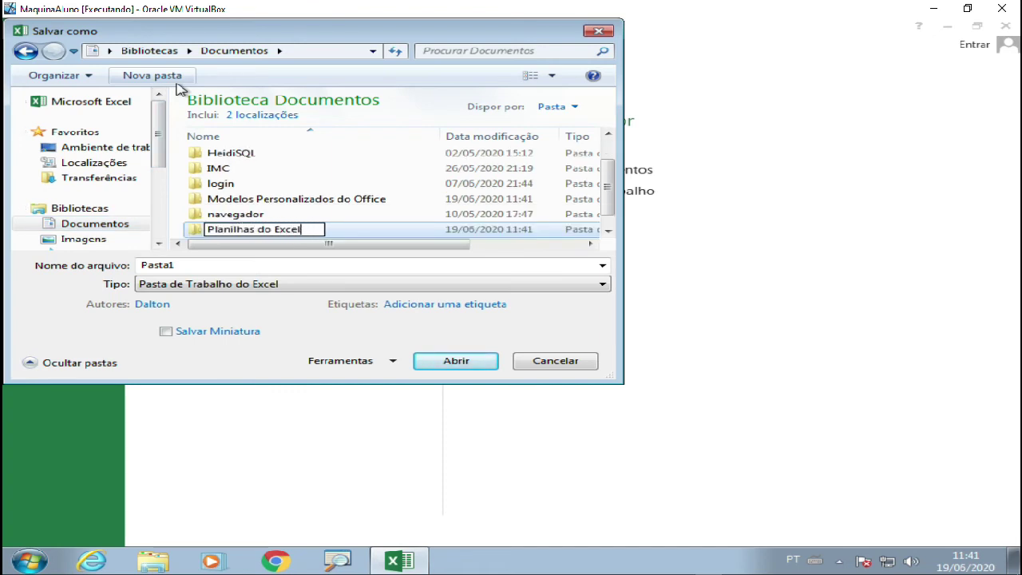
key(Return)
key(Return)
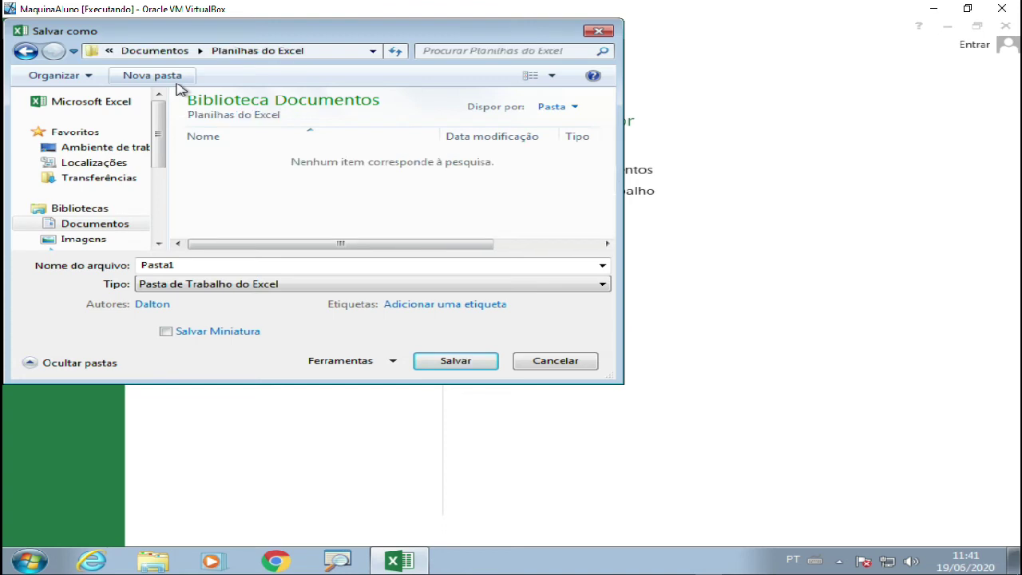
Name the workbook "primeira planilha" and save it in the Planilhas do Excel folder.
double_click(177, 266)
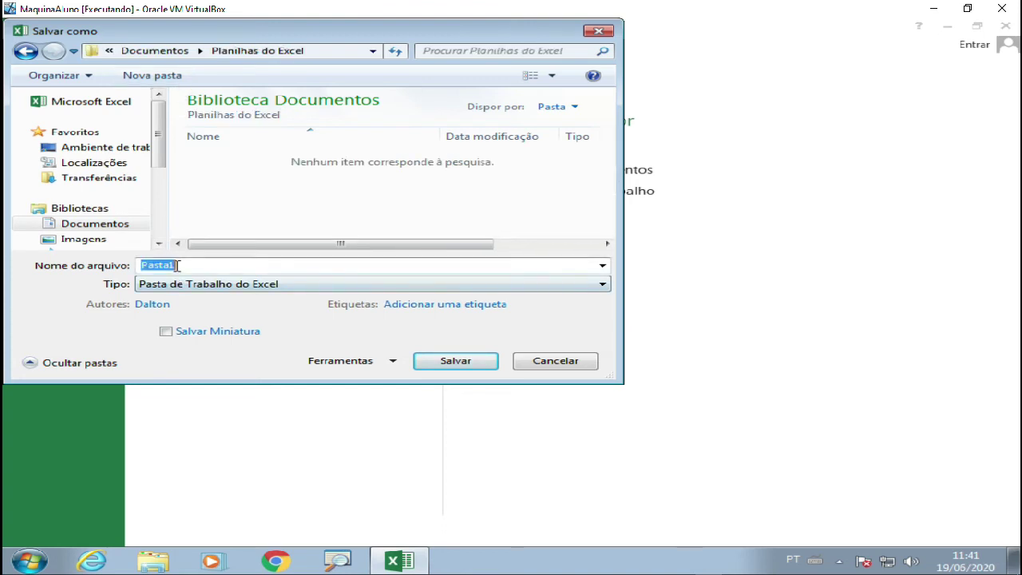
text(primeira planilha)
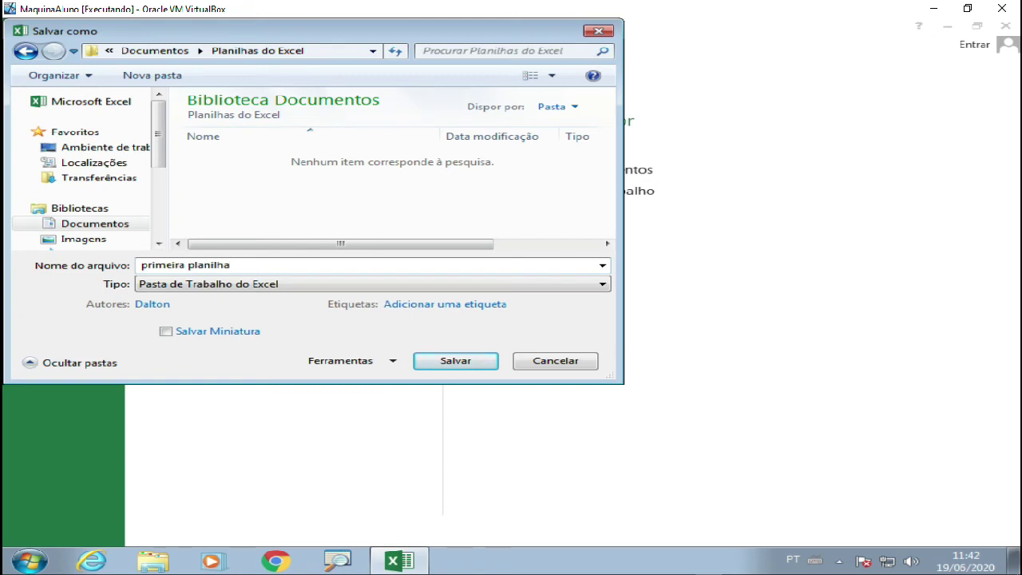
click(455, 360)
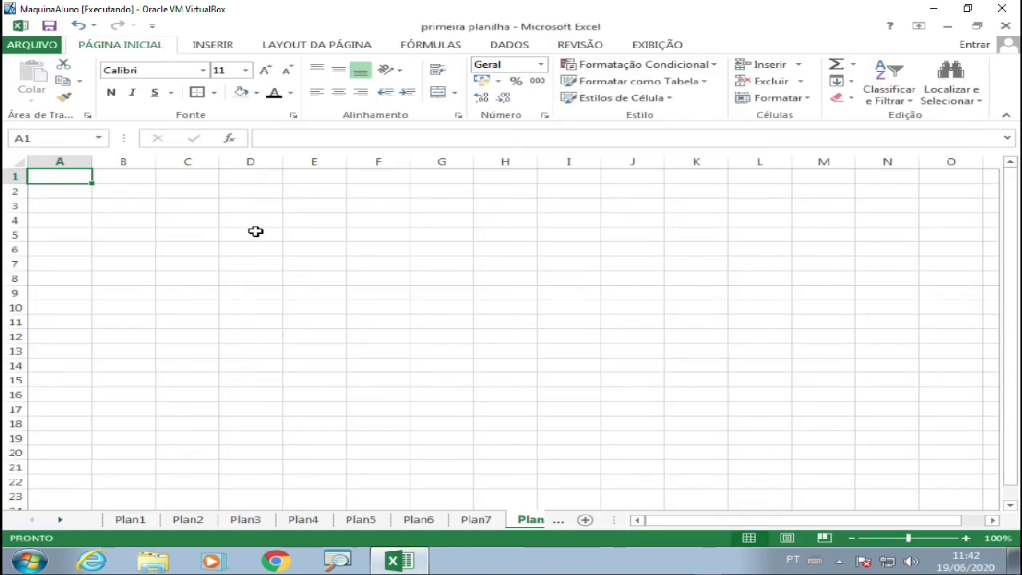
Open the workbook "primeira planilha" from the Planilhas do Excel folder in the Documentos library and display sheet Plan1.
click(40, 48)
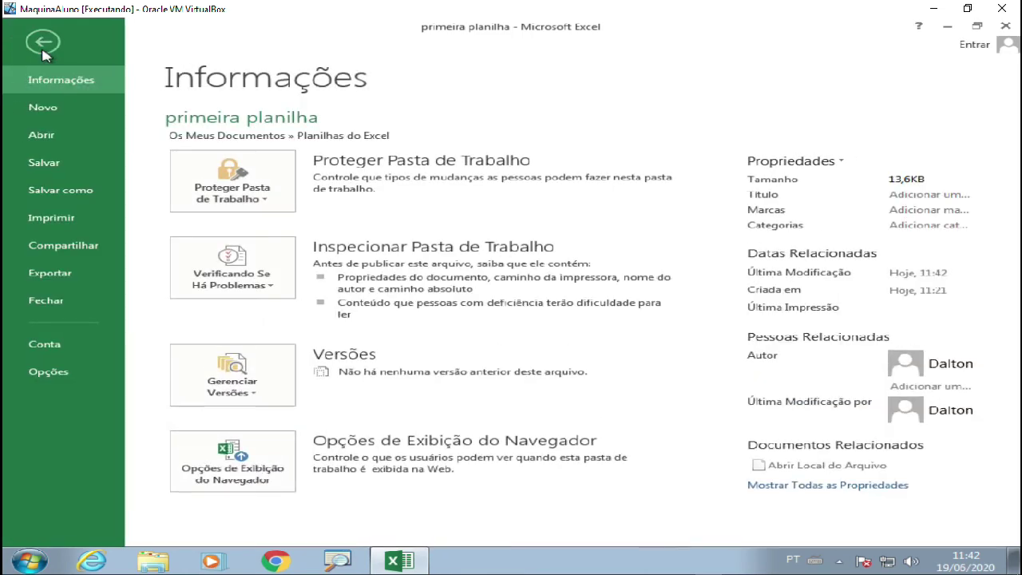
click(42, 135)
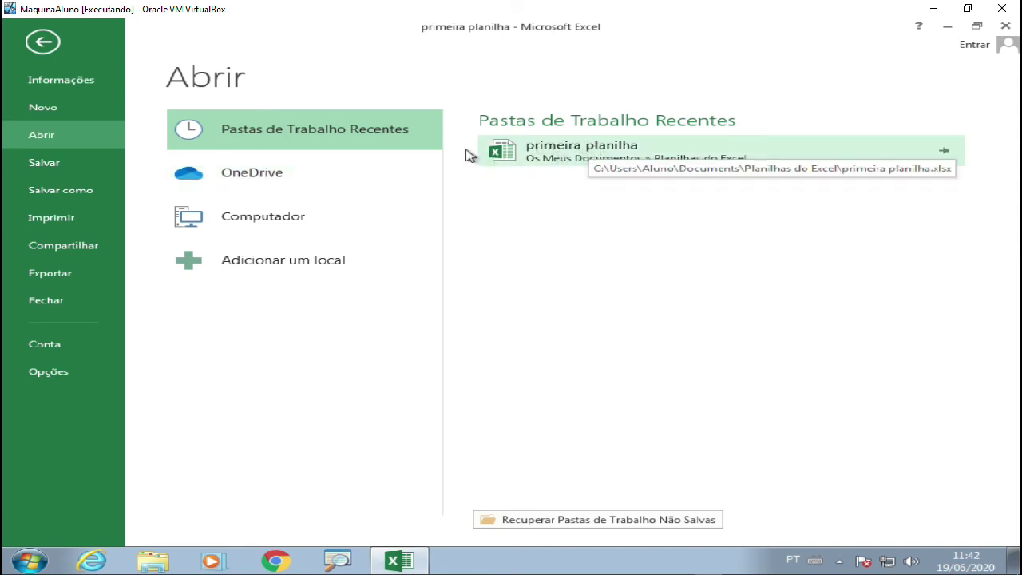
click(226, 221)
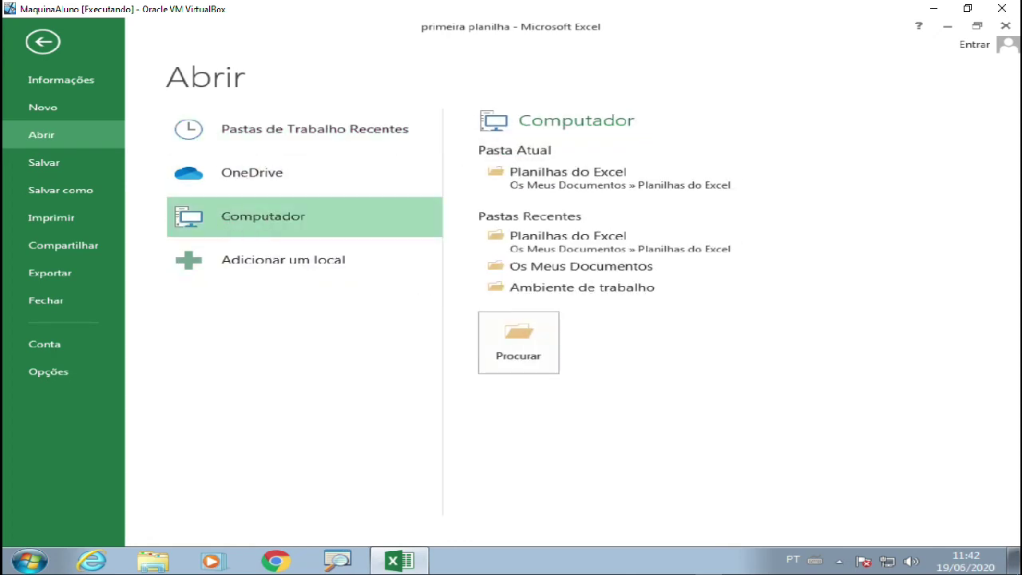
click(533, 347)
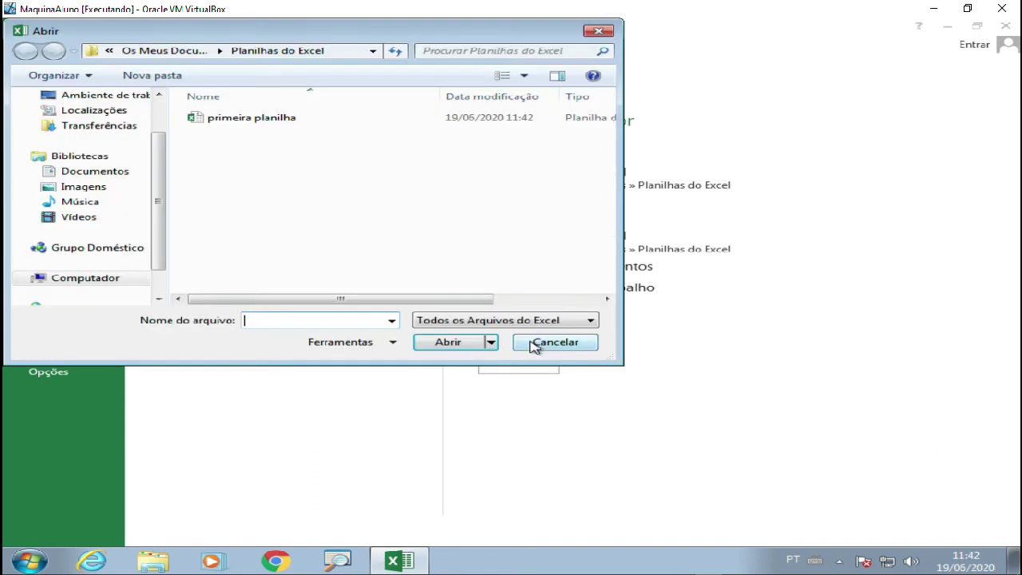
click(110, 174)
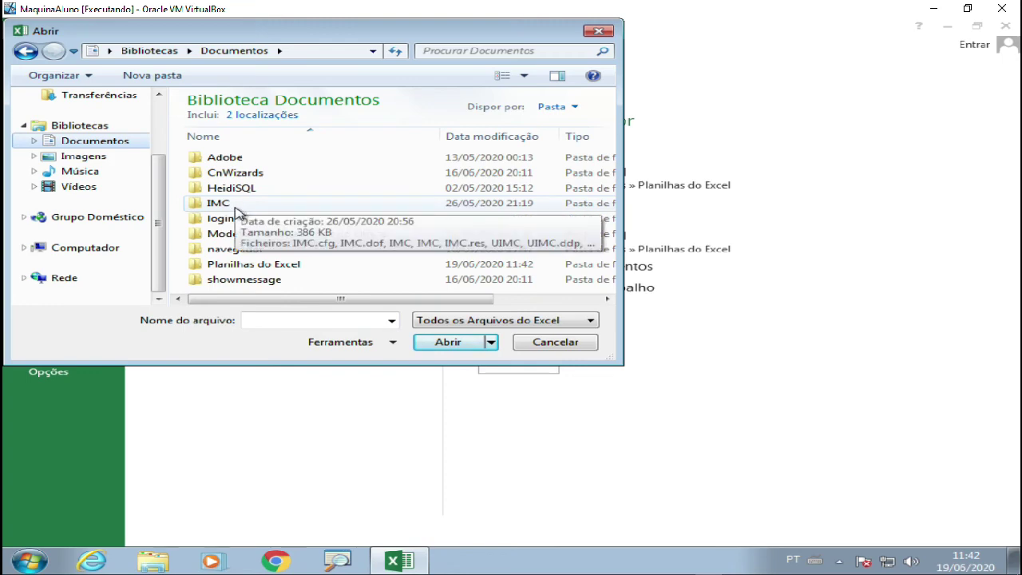
double_click(269, 268)
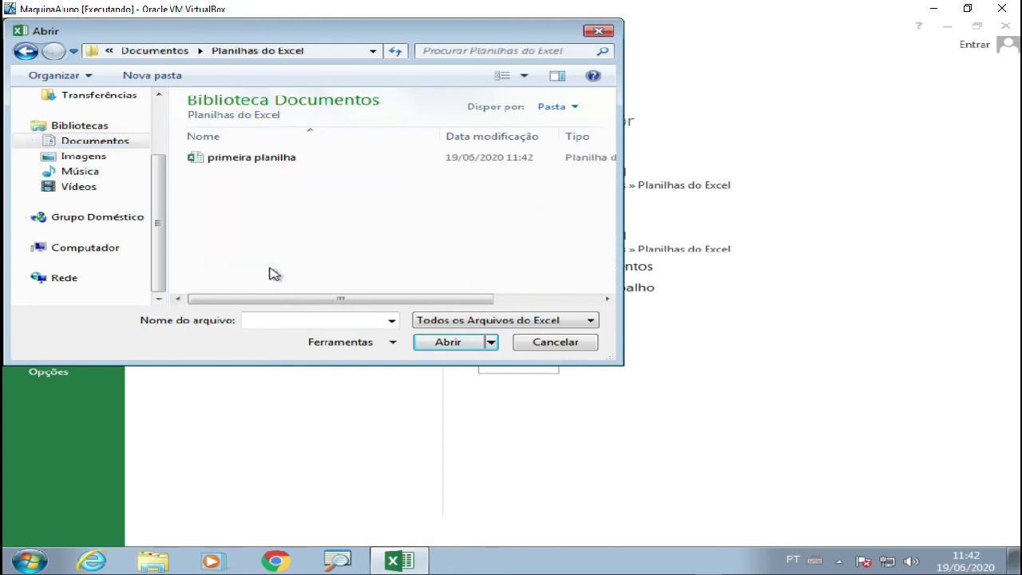
double_click(233, 158)
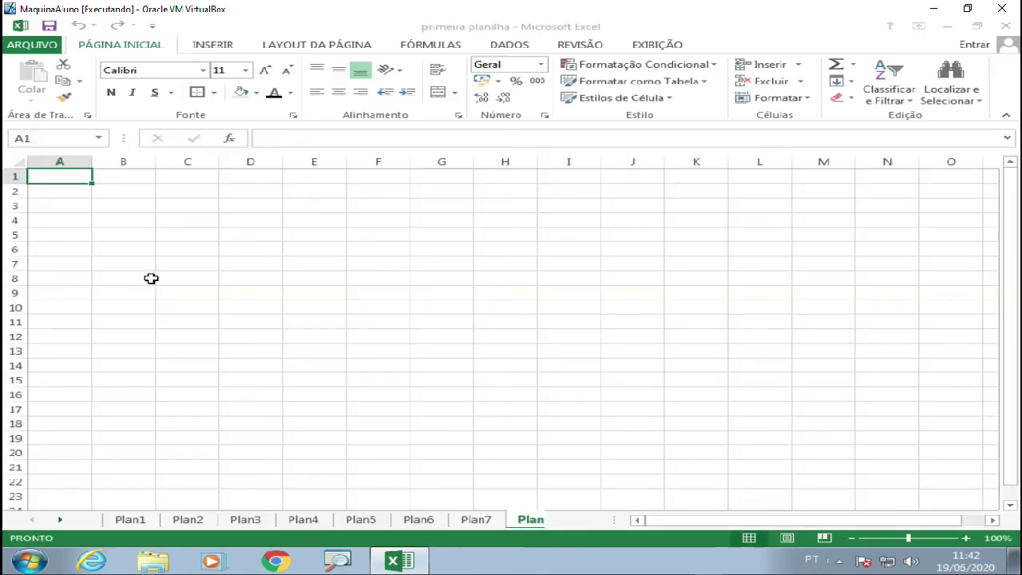
click(130, 519)
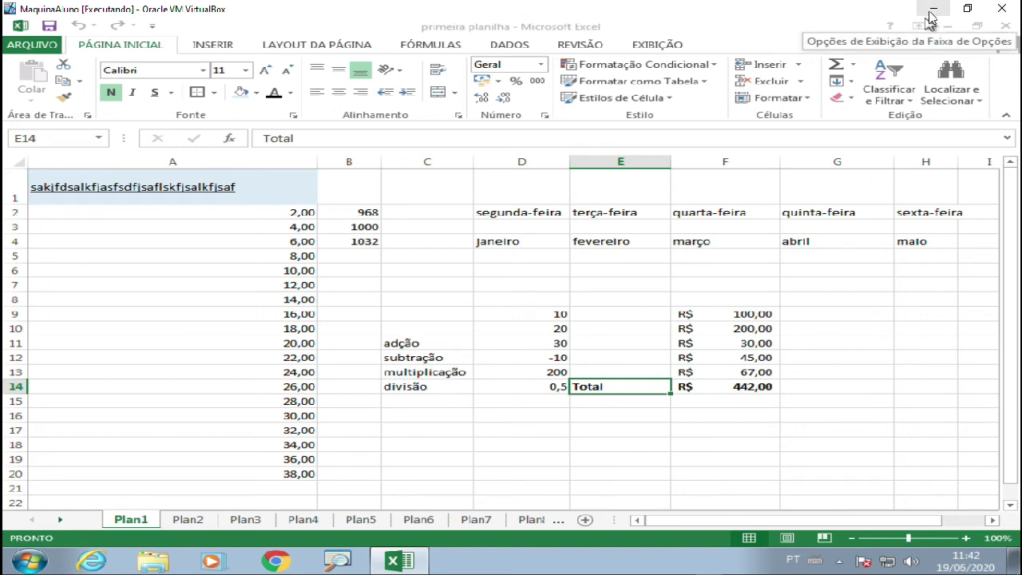
Minimize the virtual machine, switch to the mirrored Android phone and start its Excel app.
click(931, 15)
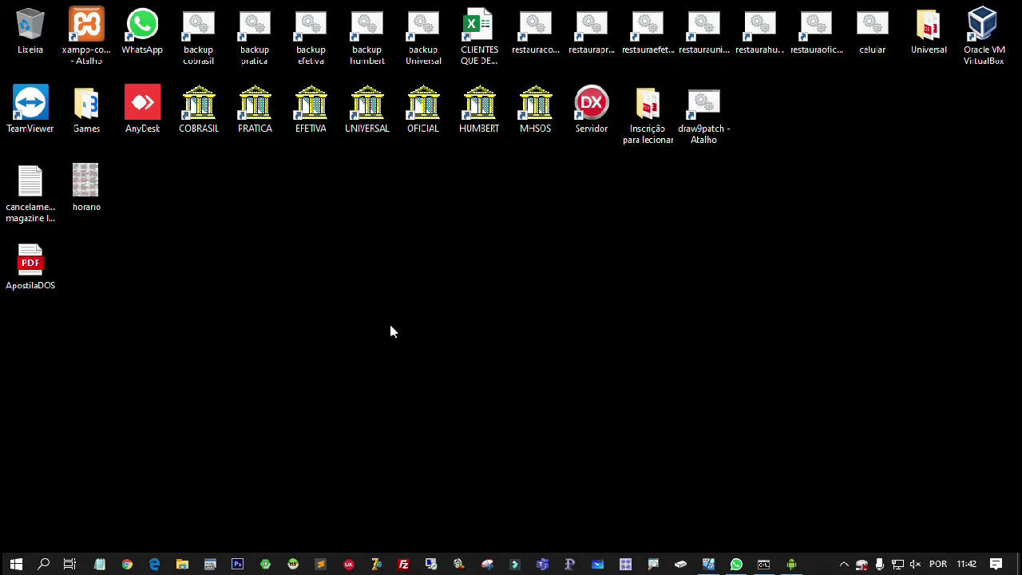
mouse_move(787, 566)
click(791, 563)
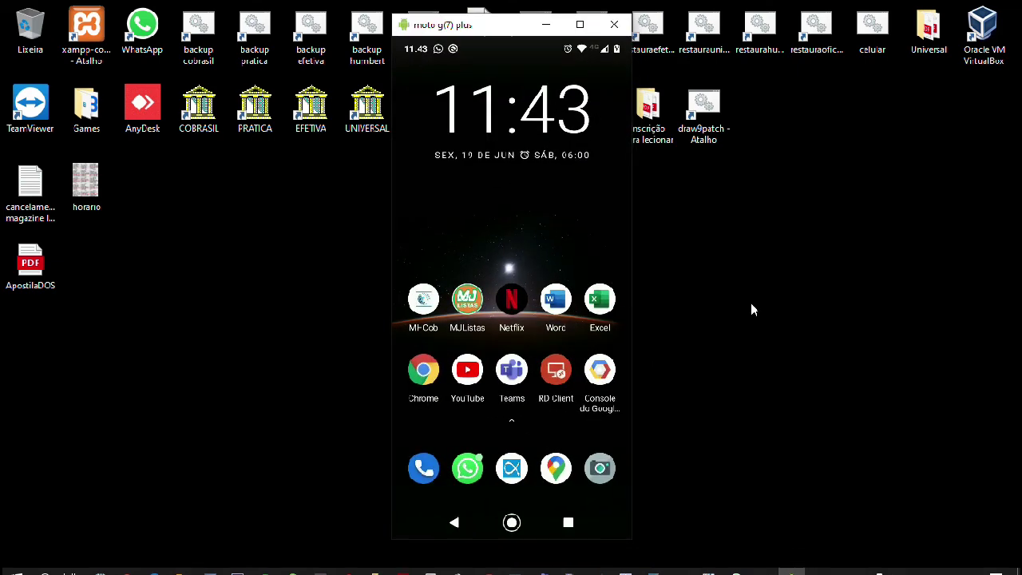
click(600, 300)
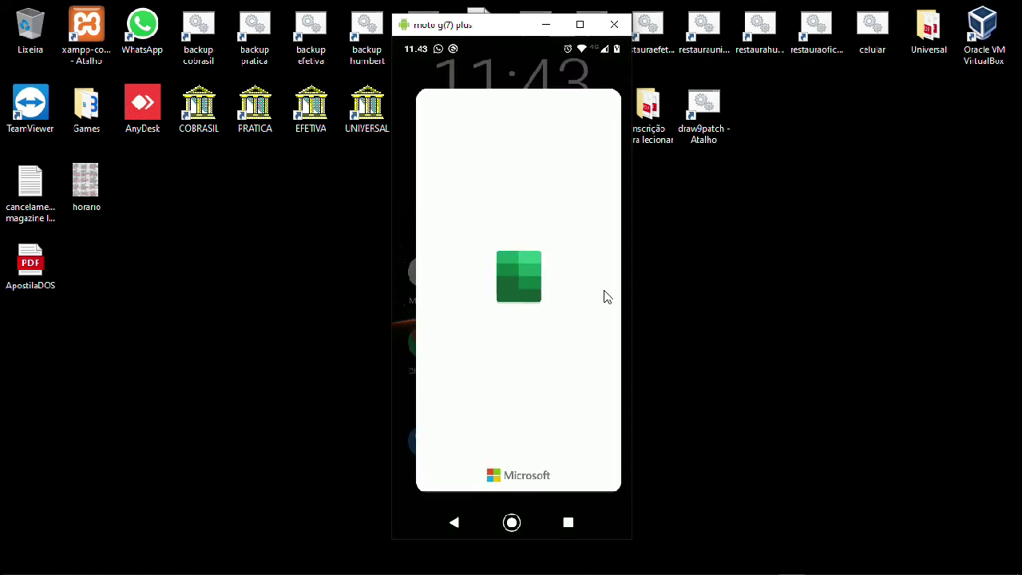
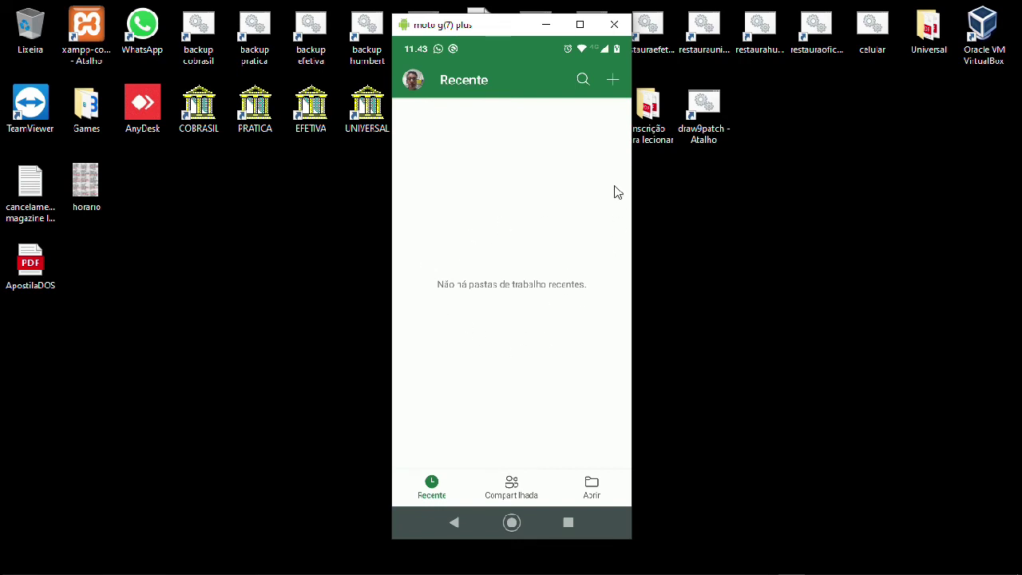
Create a blank workbook on OneDrive in the phone's Excel app and dismiss the automatic saving notice.
click(612, 80)
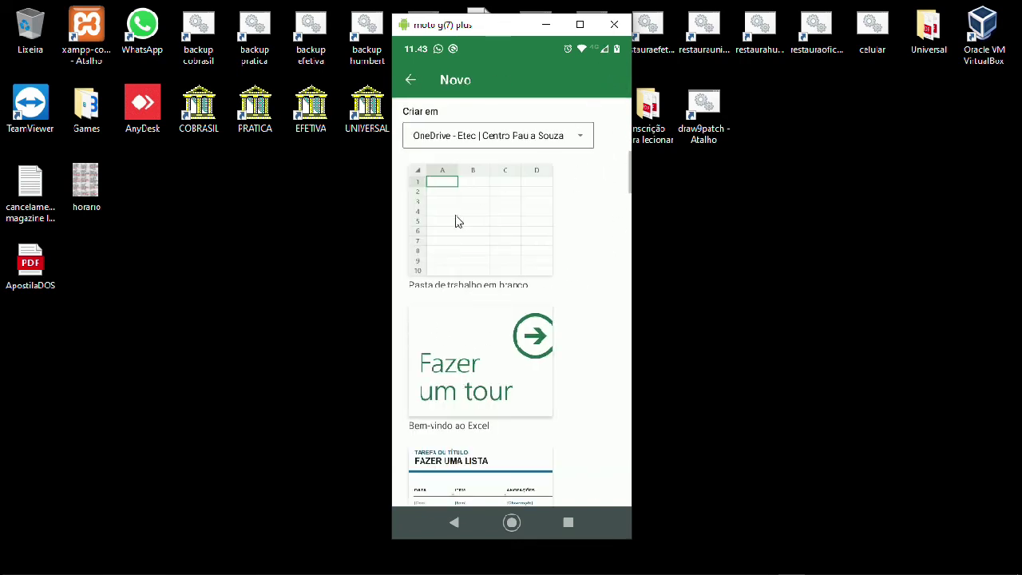
click(486, 214)
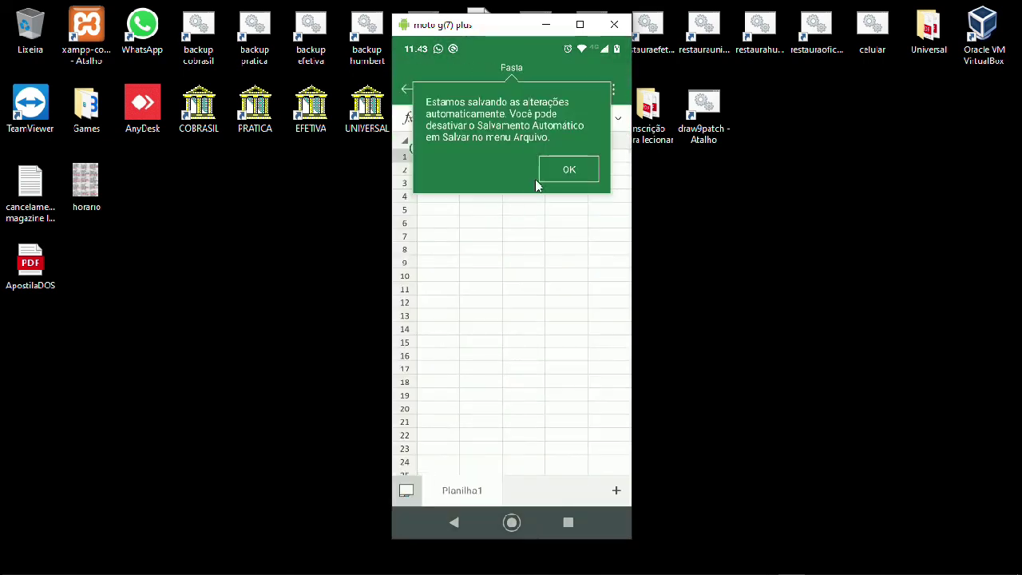
click(565, 170)
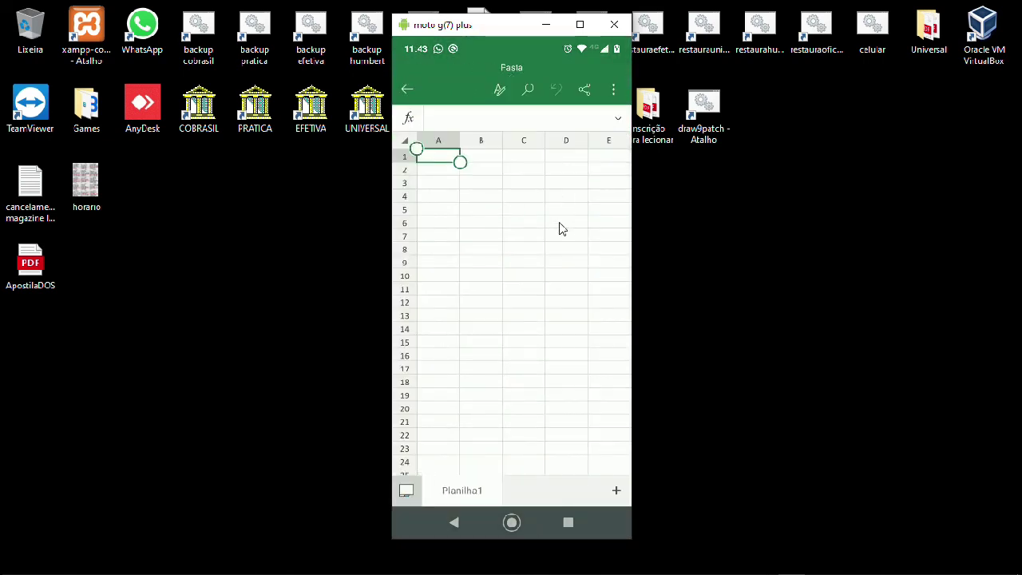
Try out cell selection by choosing single cells in row 1 and extending the selection from A1 to A2.
click(481, 160)
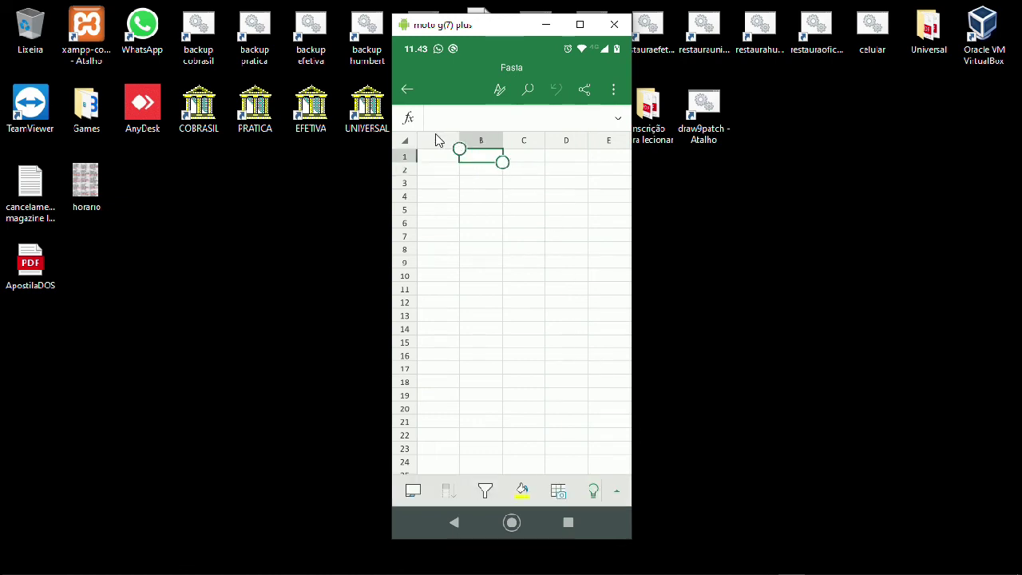
click(438, 158)
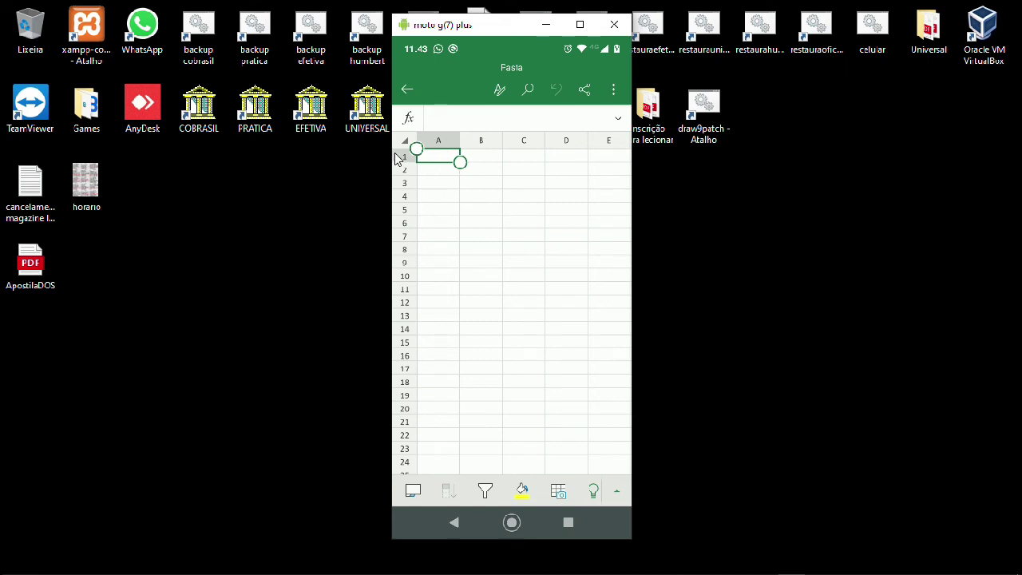
click(488, 159)
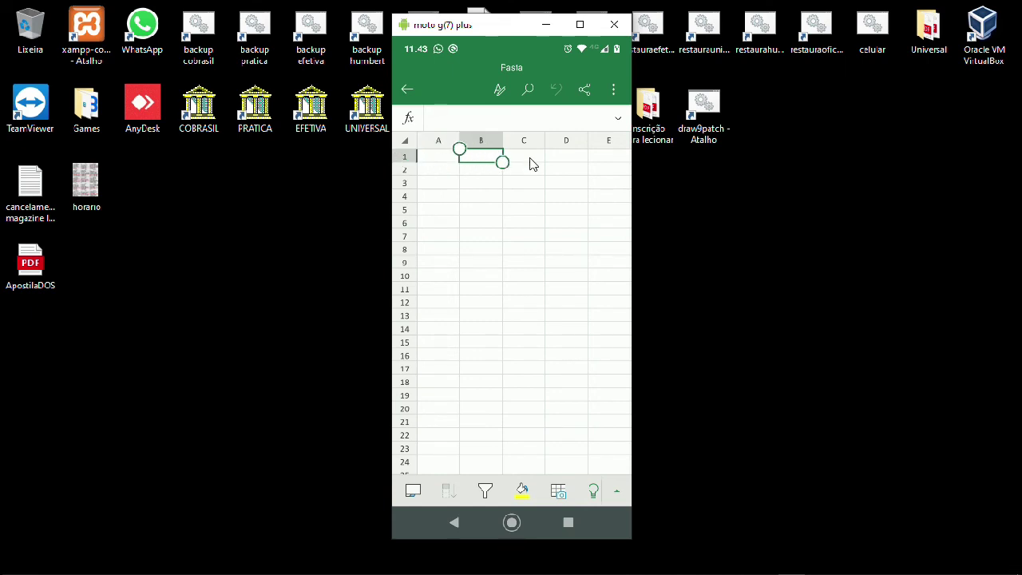
click(531, 160)
click(448, 162)
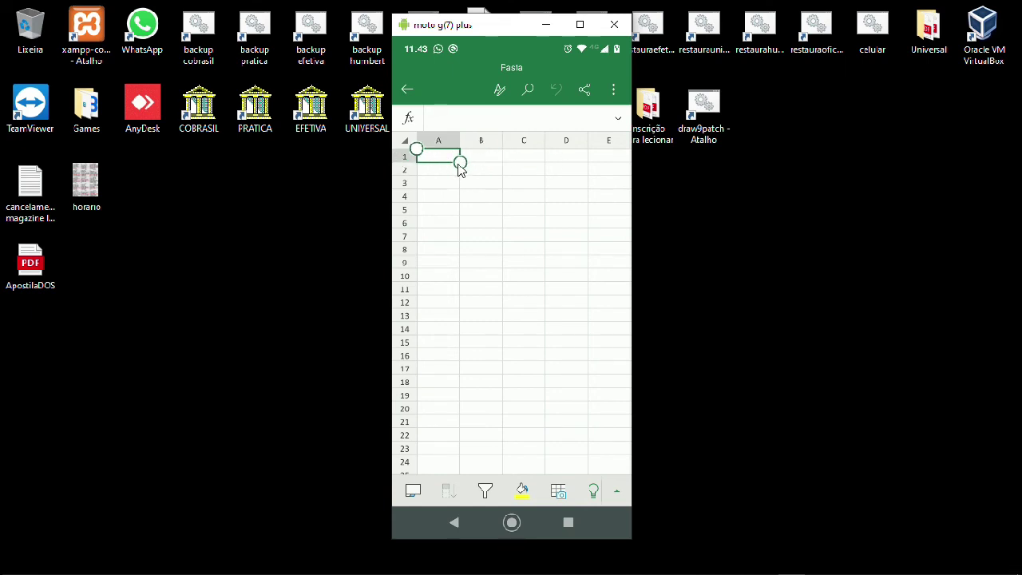
drag(458, 164, 456, 182)
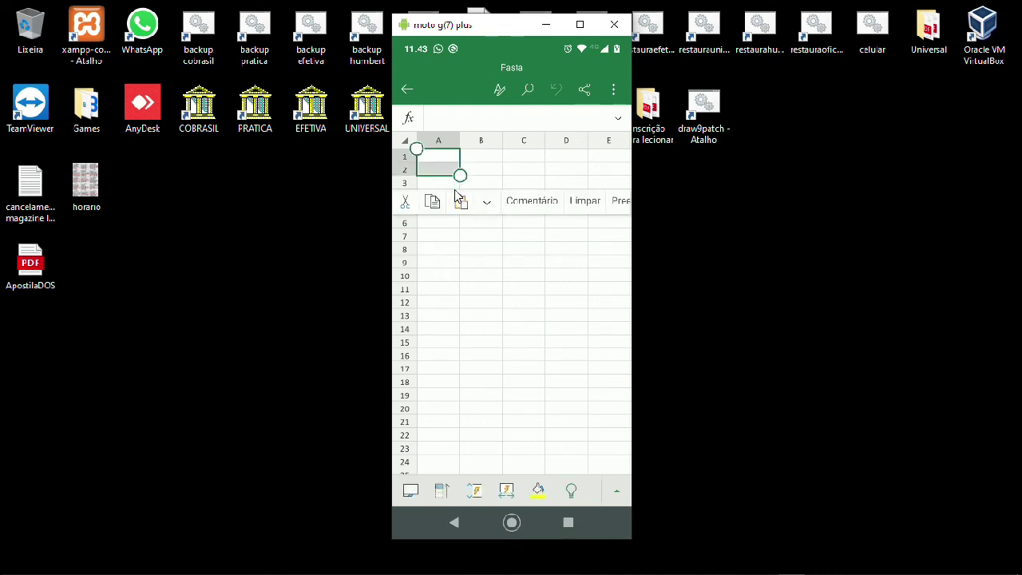
click(454, 189)
click(451, 166)
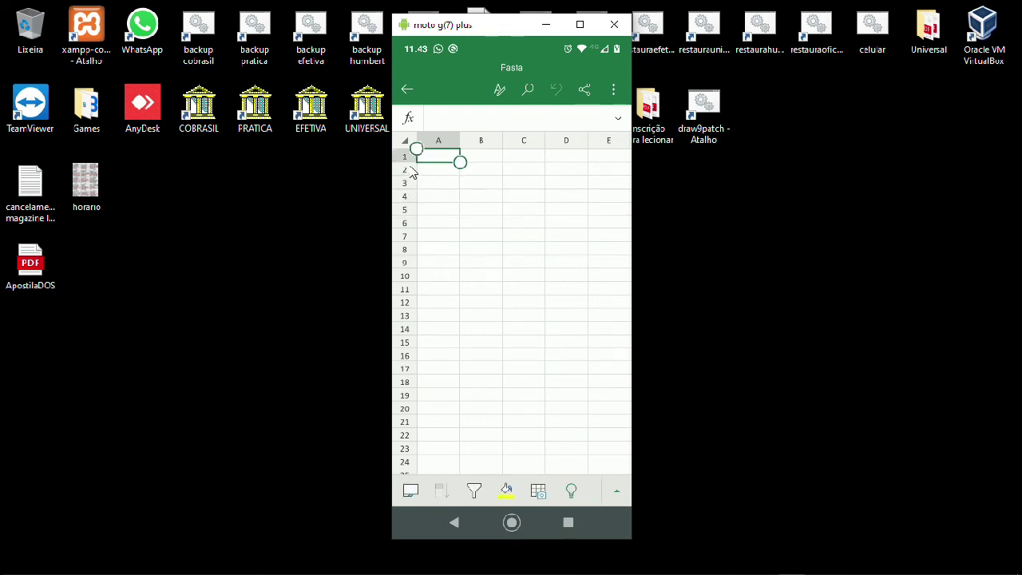
Widen column A slightly and increase the height of row 1 to roughly three times its size.
click(403, 162)
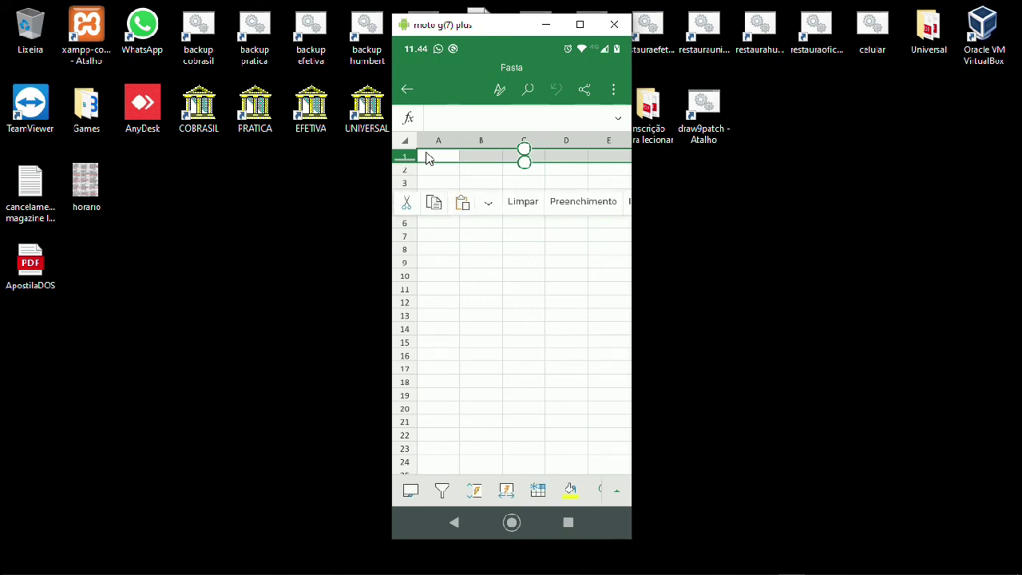
click(457, 142)
mouse_move(460, 147)
mouse_down()
mouse_move(543, 146)
mouse_move(474, 151)
mouse_up()
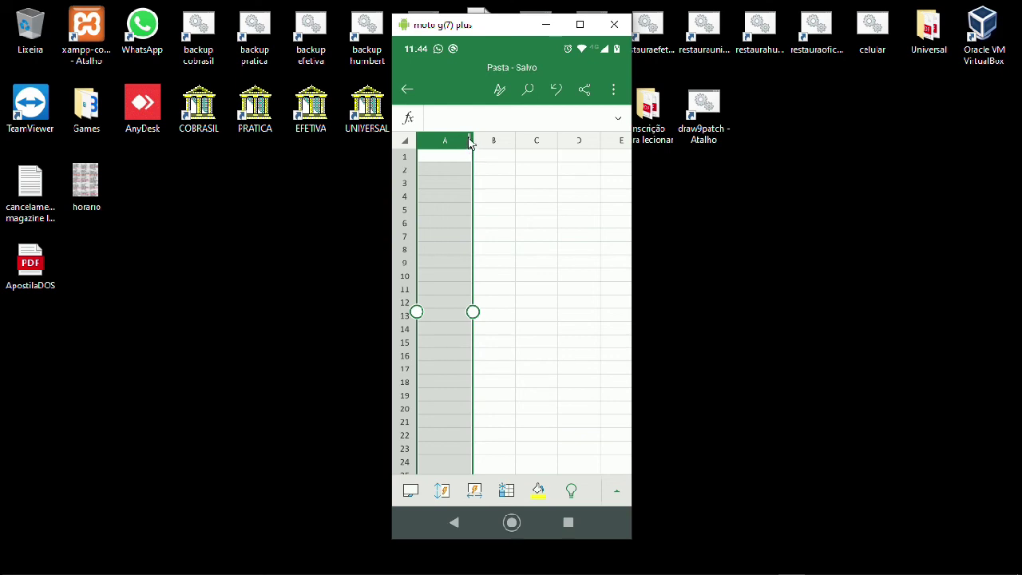
click(410, 159)
drag(410, 162, 407, 200)
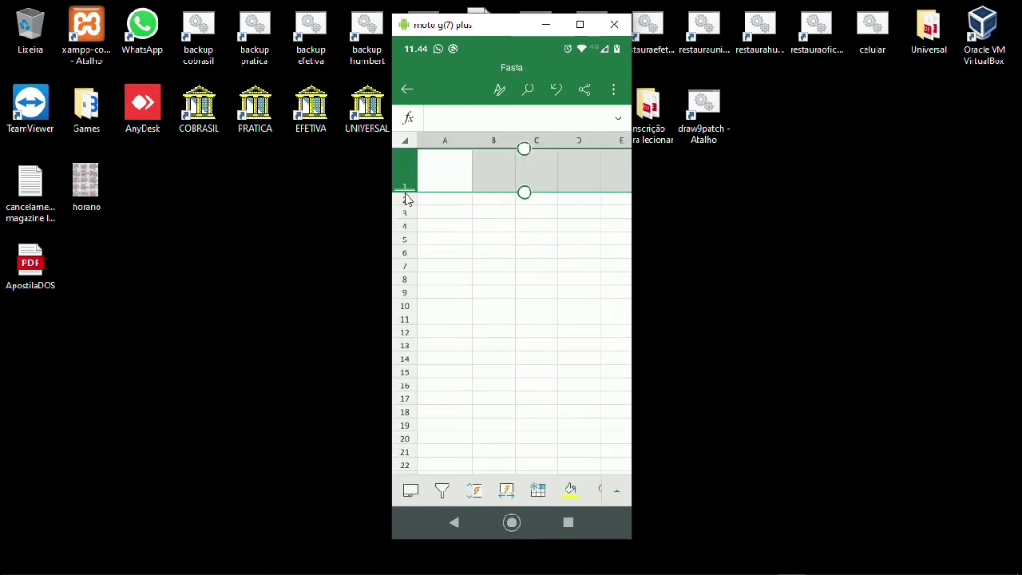
click(474, 200)
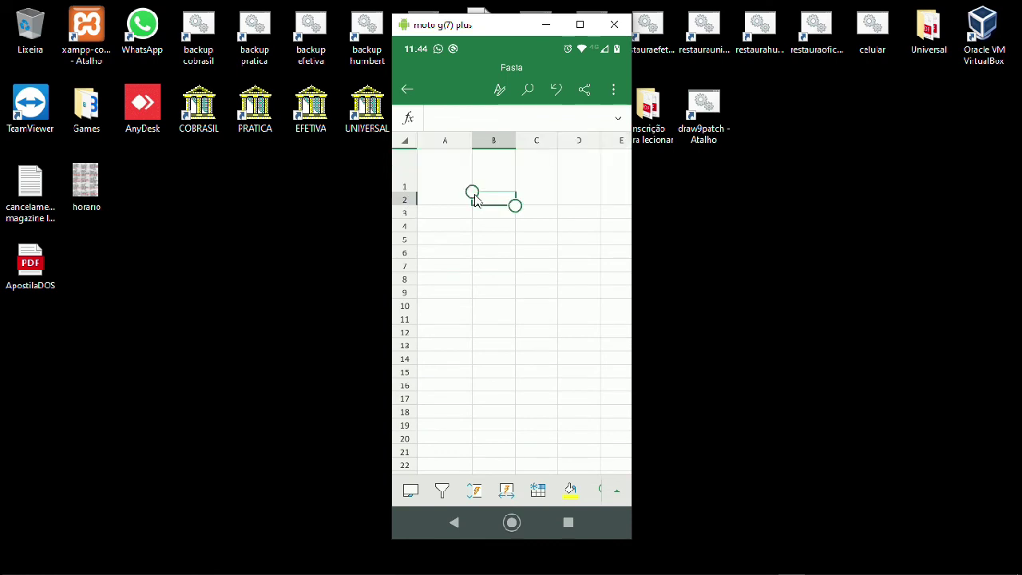
Examine the save and print options and the Página Inicial formatting commands available in the mobile app.
click(614, 91)
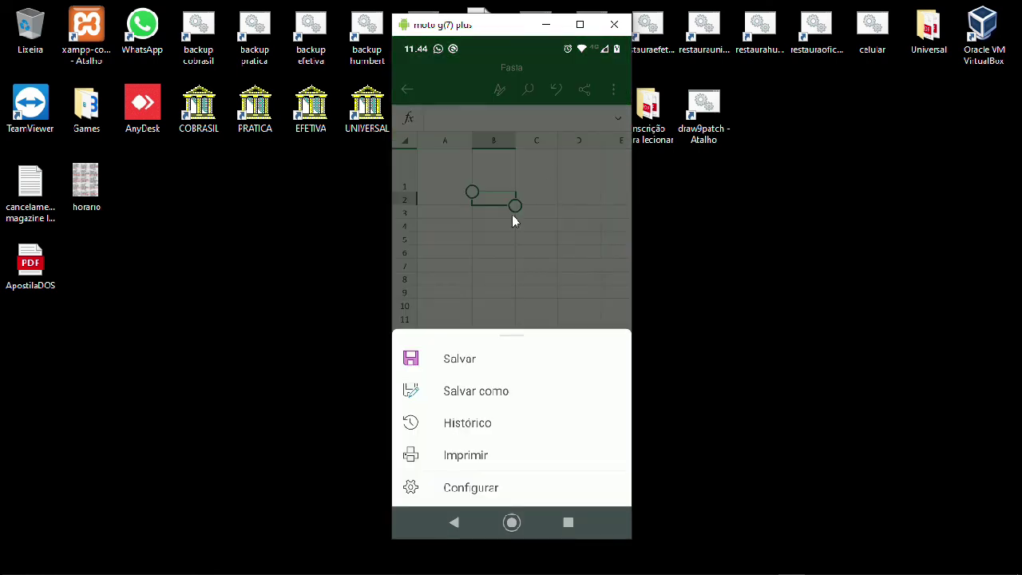
click(613, 91)
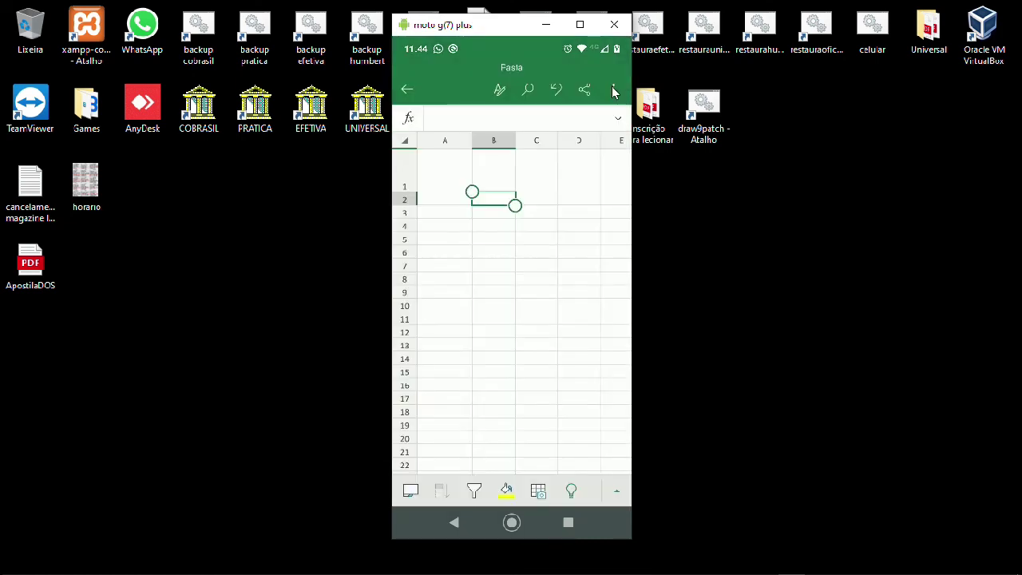
click(617, 491)
scroll(593, 466, down, 5)
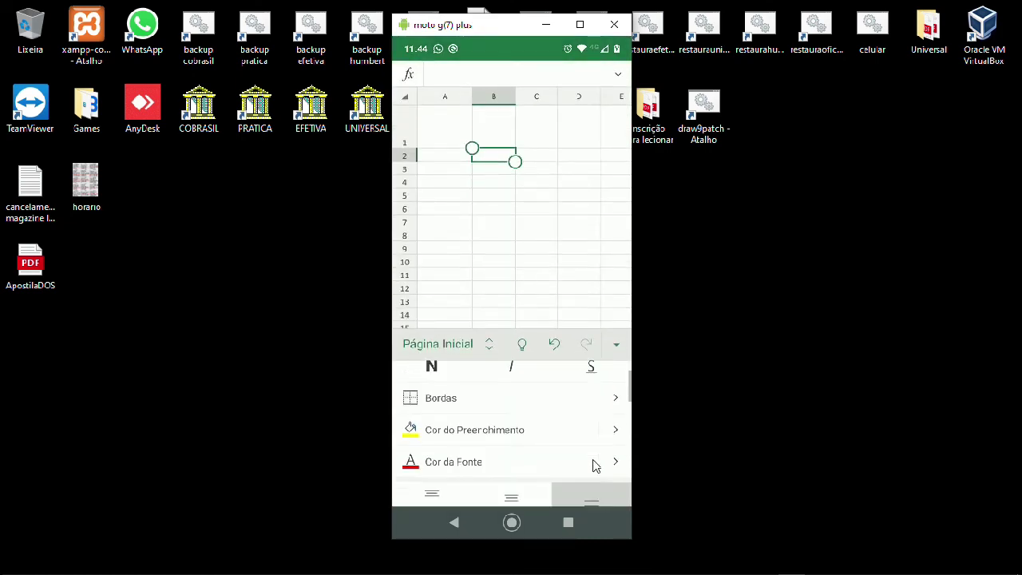
scroll(477, 406, up, 1)
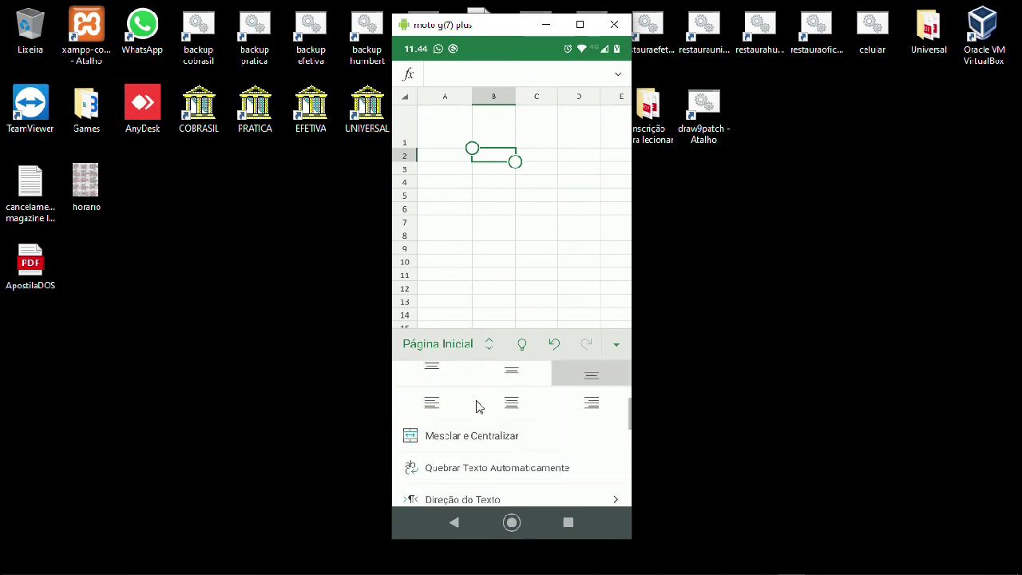
scroll(477, 406, up, 4)
Merge and center cells A1 through E1 in the first row.
click(465, 249)
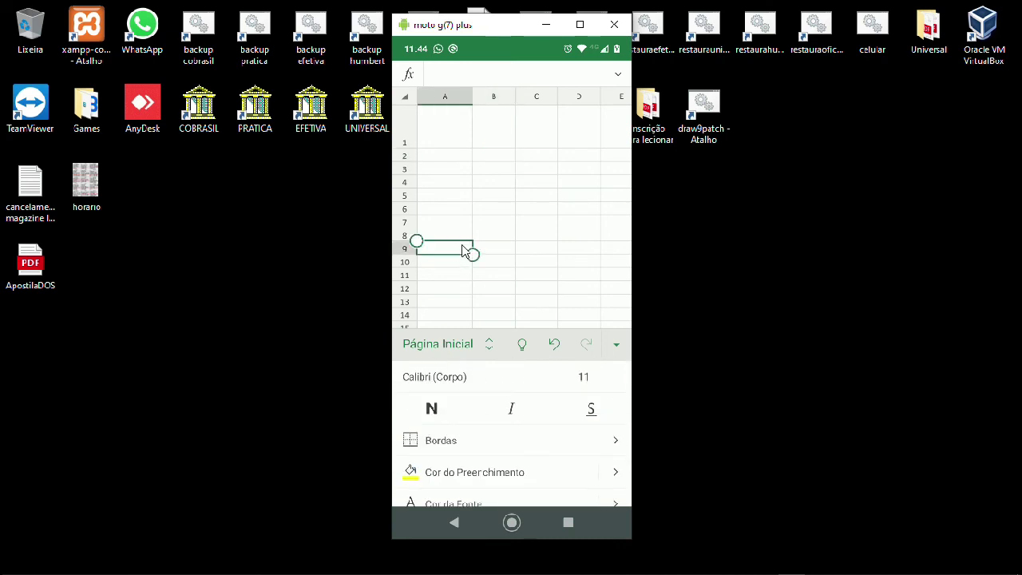
click(449, 134)
drag(472, 148, 597, 152)
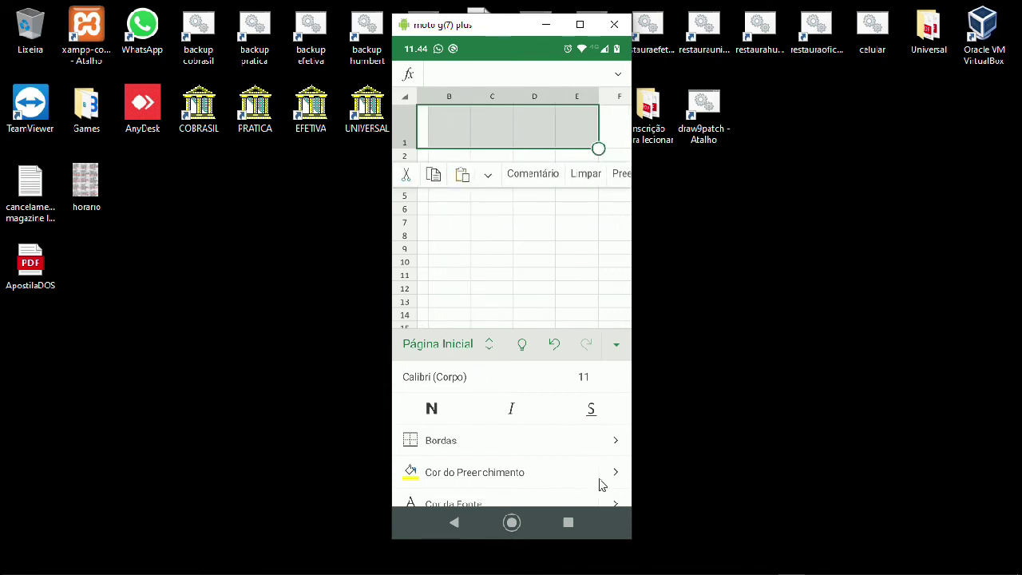
click(620, 352)
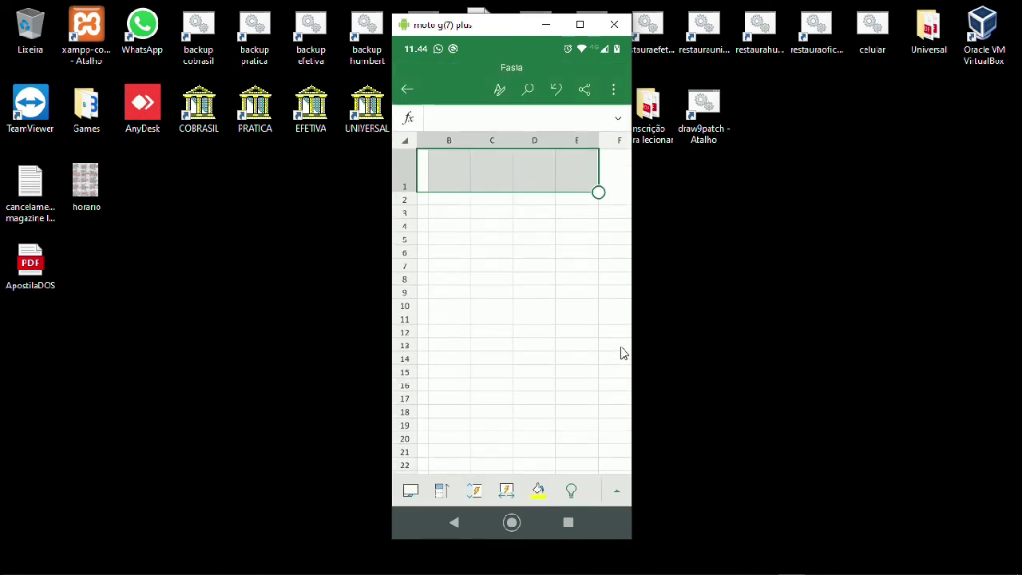
click(620, 494)
scroll(536, 444, down, 3)
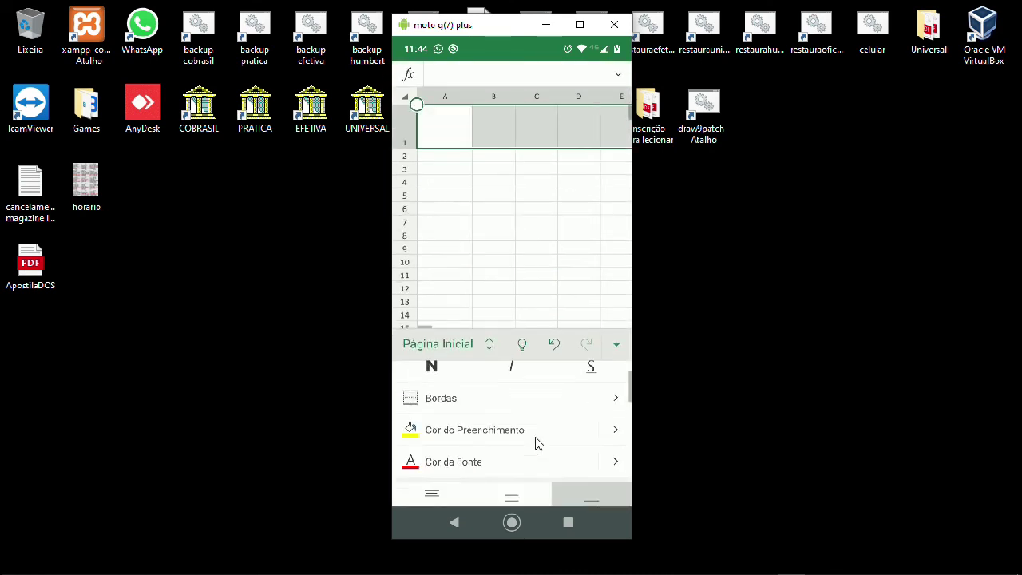
scroll(536, 443, down, 3)
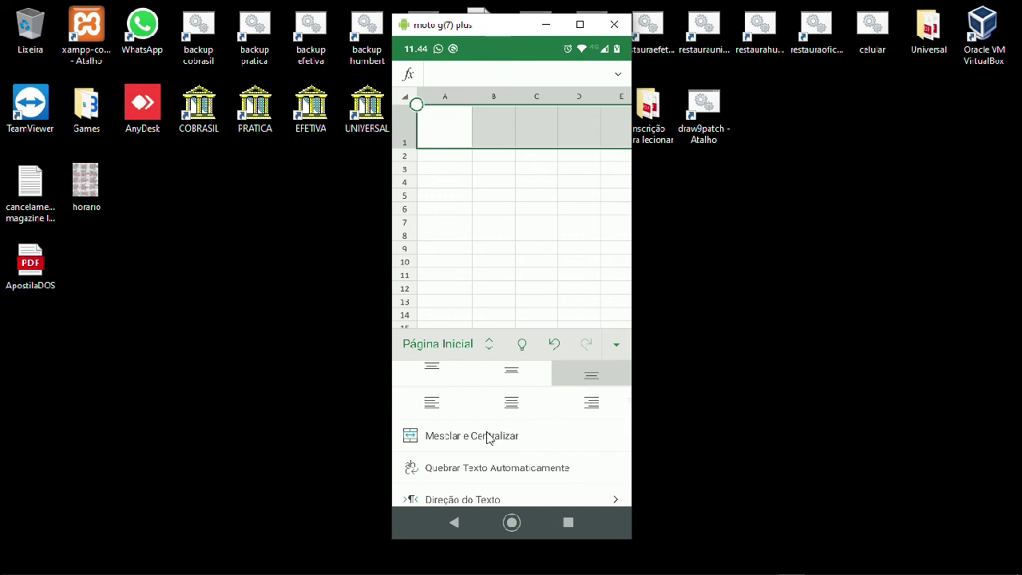
click(488, 437)
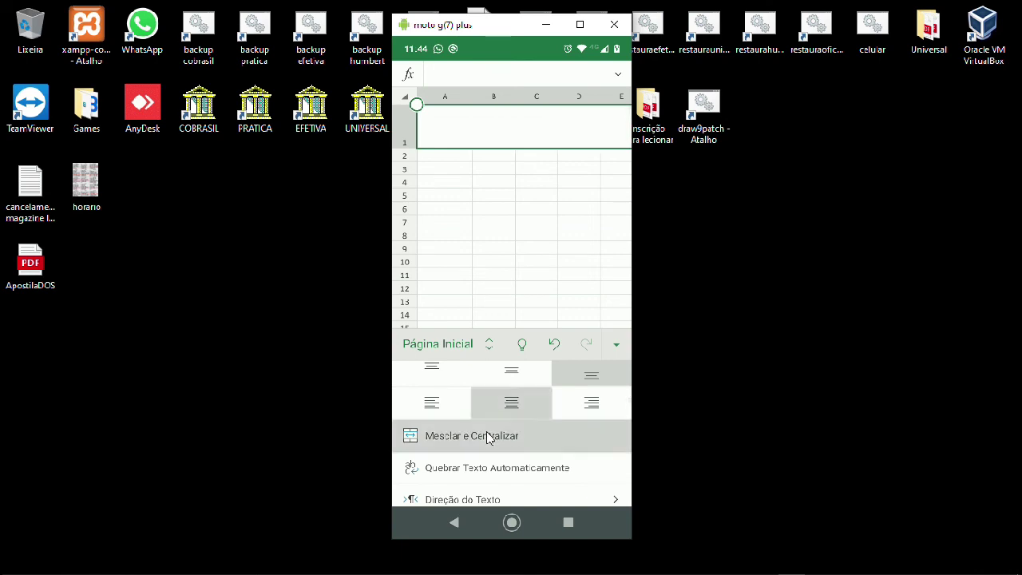
Enter the sample text "dasdfasfkjsadfkasjfl" in the merged cell of row 1.
click(490, 137)
text(dasdfasfkjsadfkasjfl)
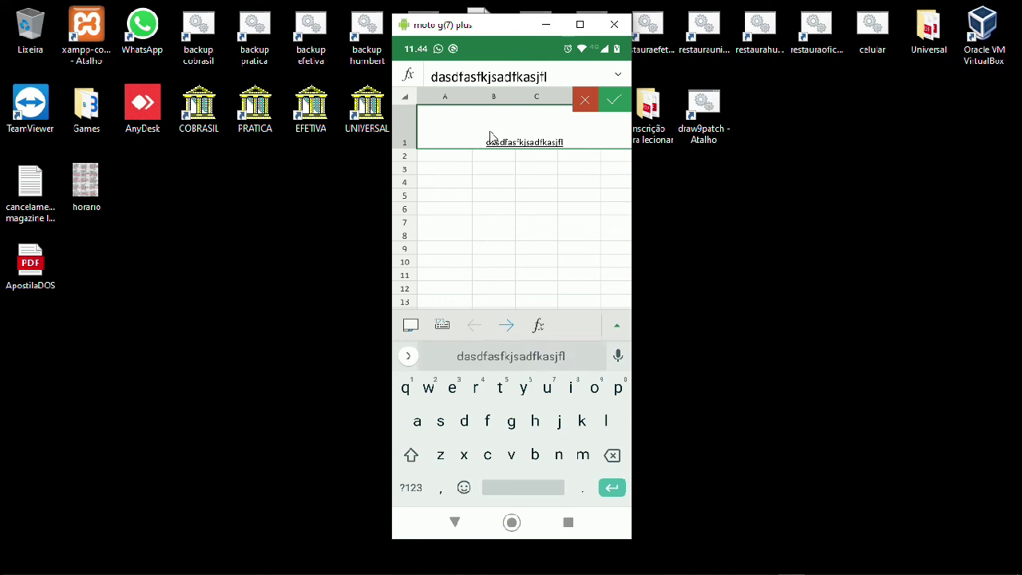
click(613, 99)
Enter 10 in cell A5 and 20 in cell A6.
click(508, 162)
click(459, 216)
click(463, 238)
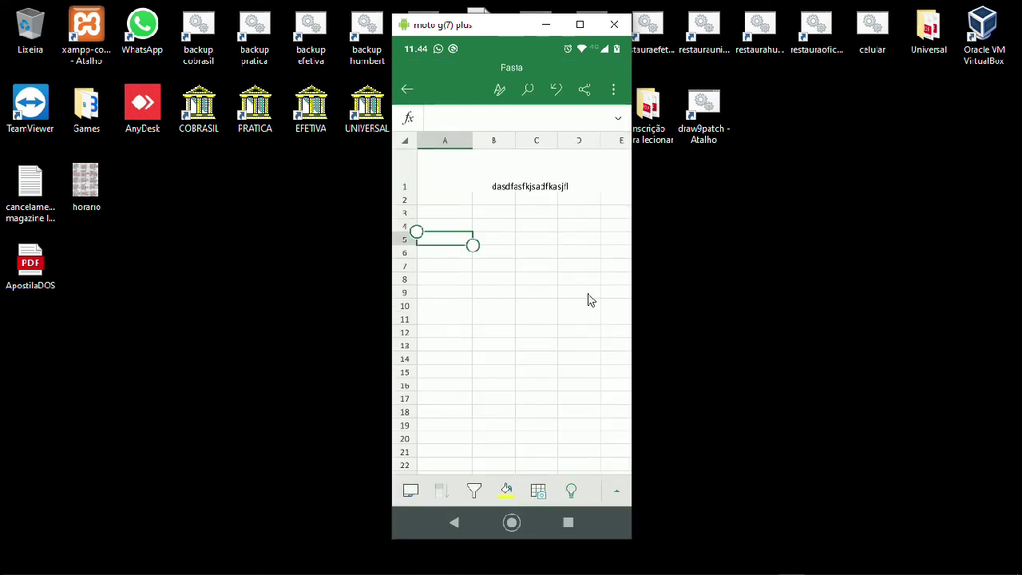
text(10)
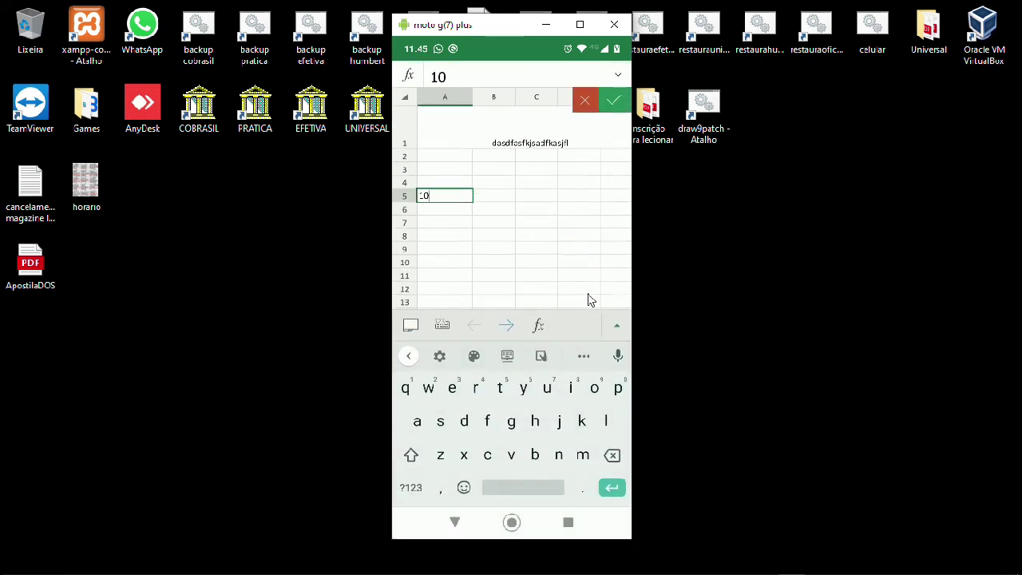
key(Return)
text(20)
key(Return)
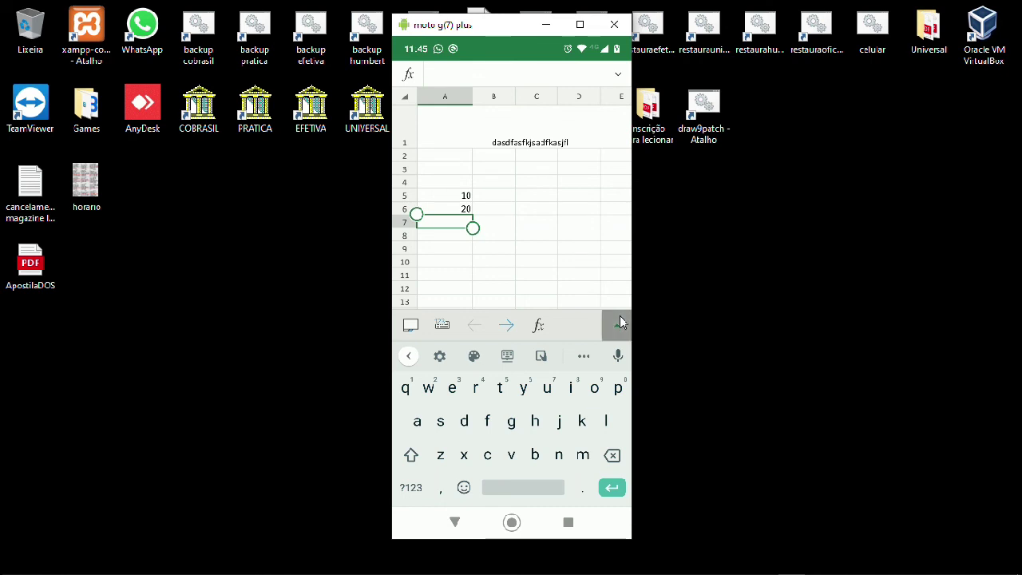
Add A5 and A6 in cell A7 with the formula =A5+A6, and reselect A7 to review it.
click(619, 317)
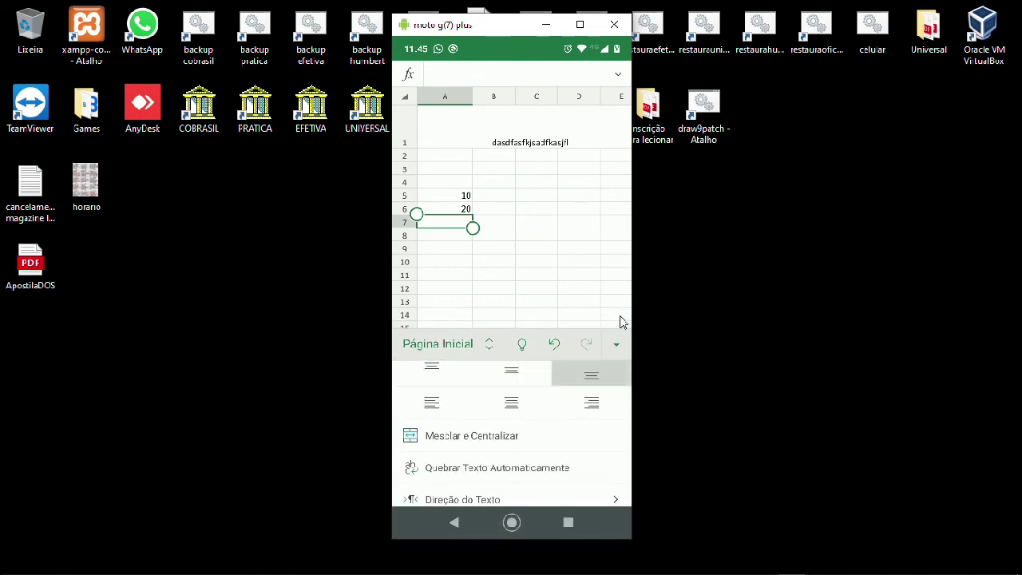
text(=)
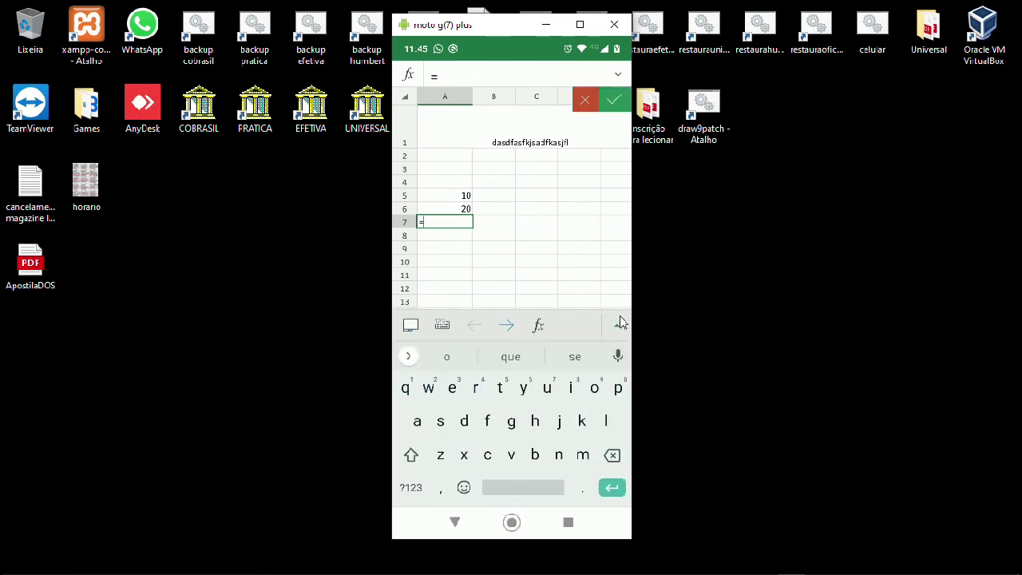
click(460, 198)
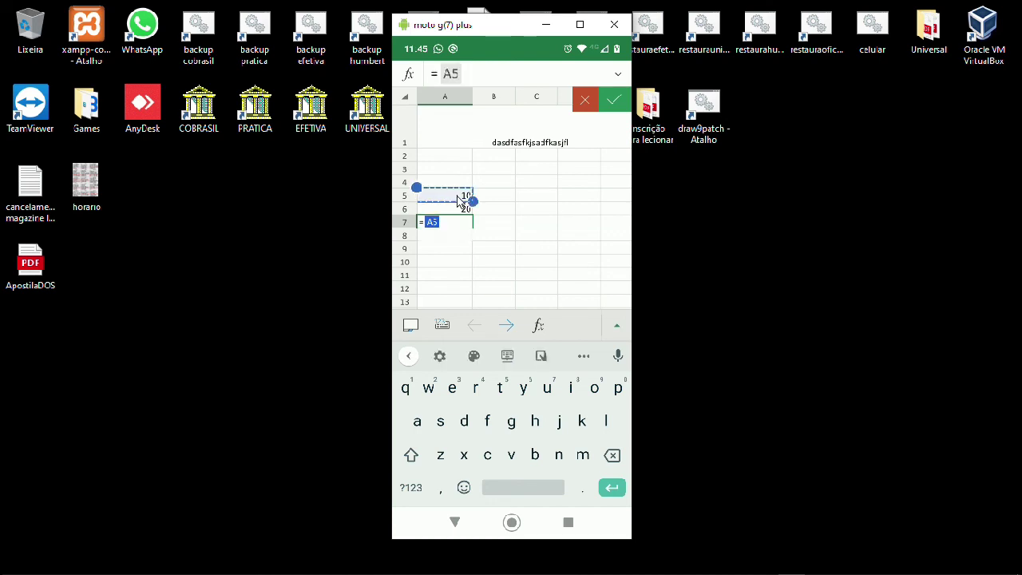
text(+)
click(437, 211)
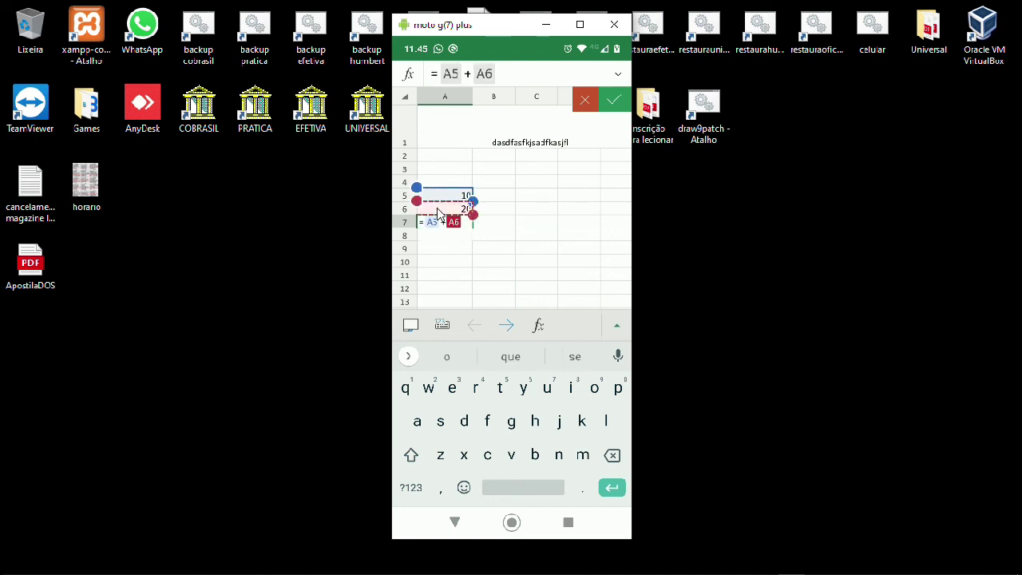
key(Return)
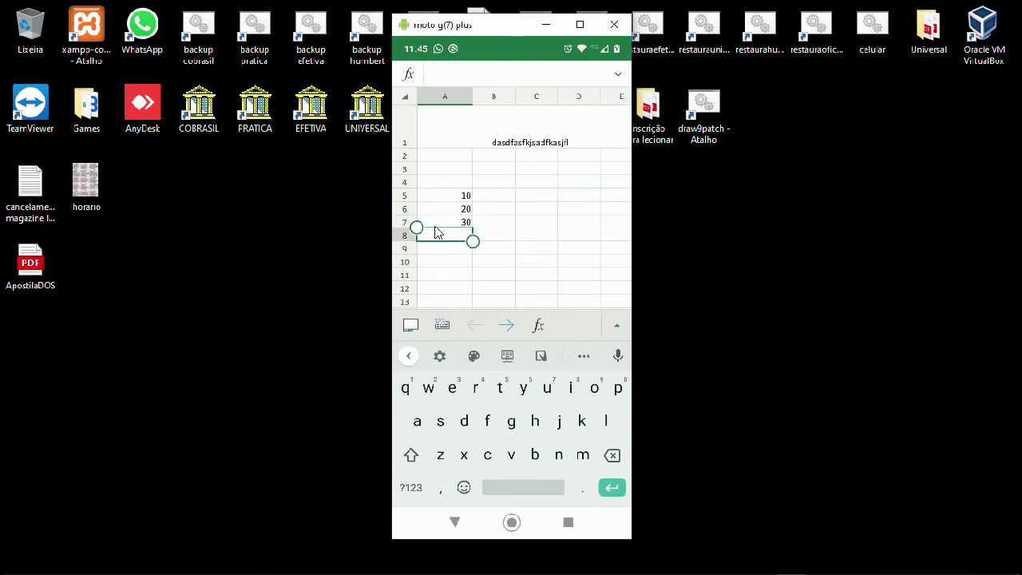
click(441, 224)
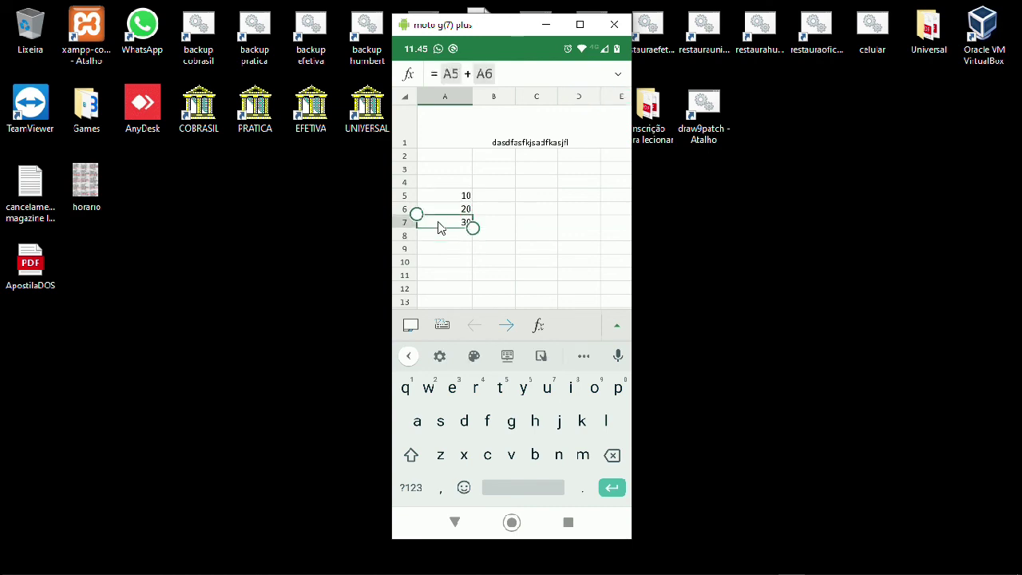
Total A5:A7 in cell A8 with the AutoSoma function Soma, and reselect A8 to review its formula.
click(618, 327)
click(462, 239)
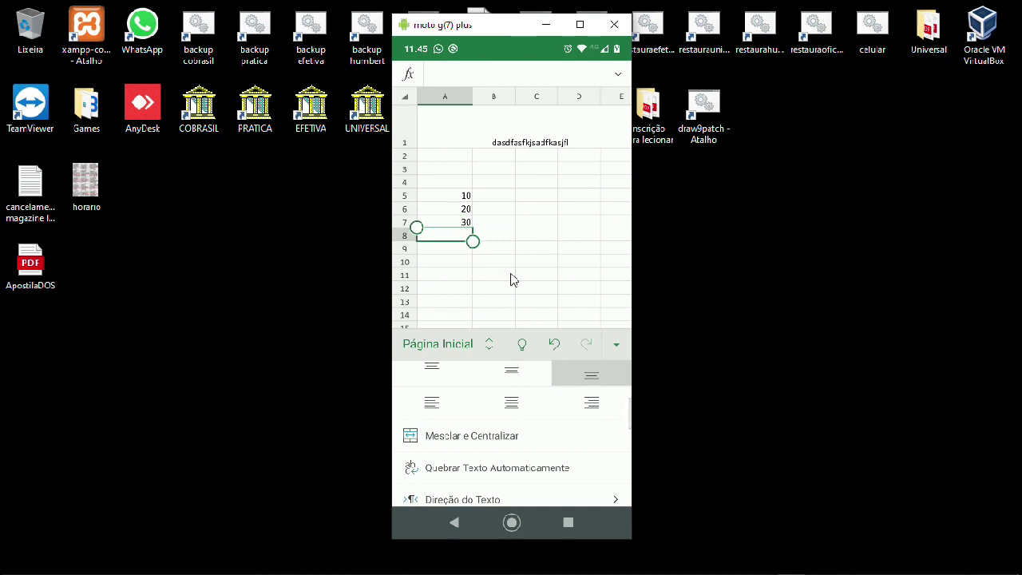
click(616, 345)
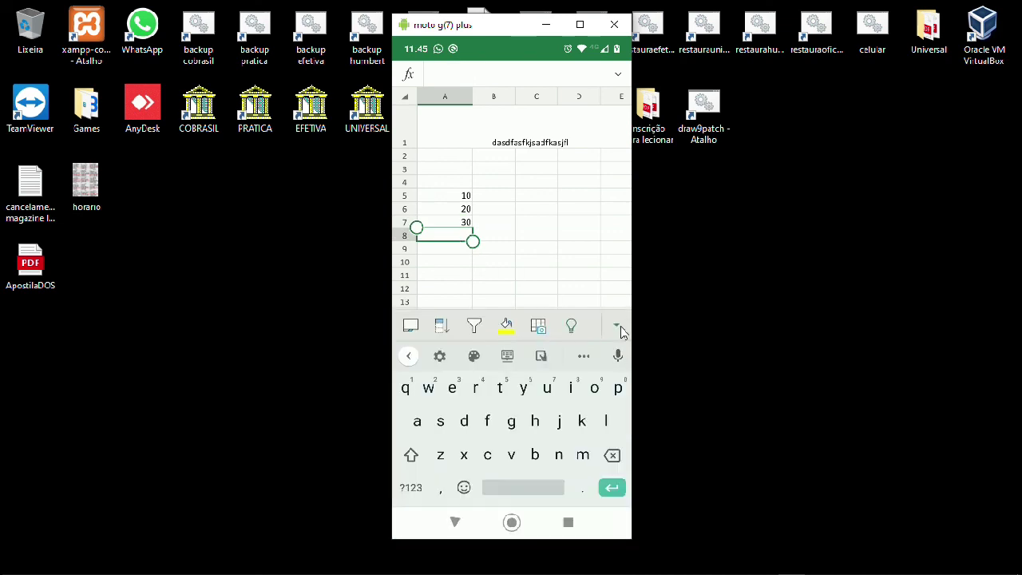
click(618, 327)
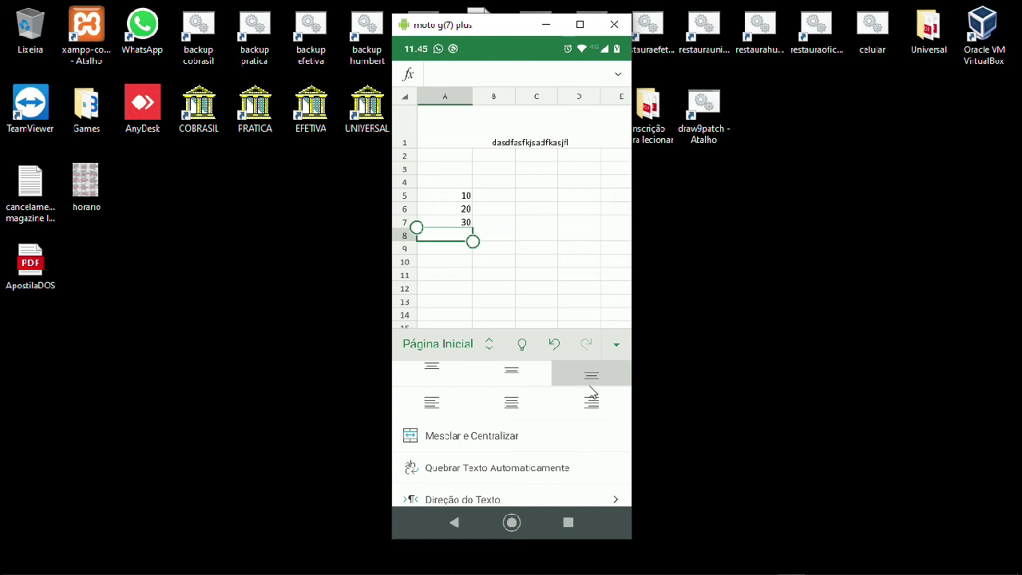
scroll(616, 391, down, 2)
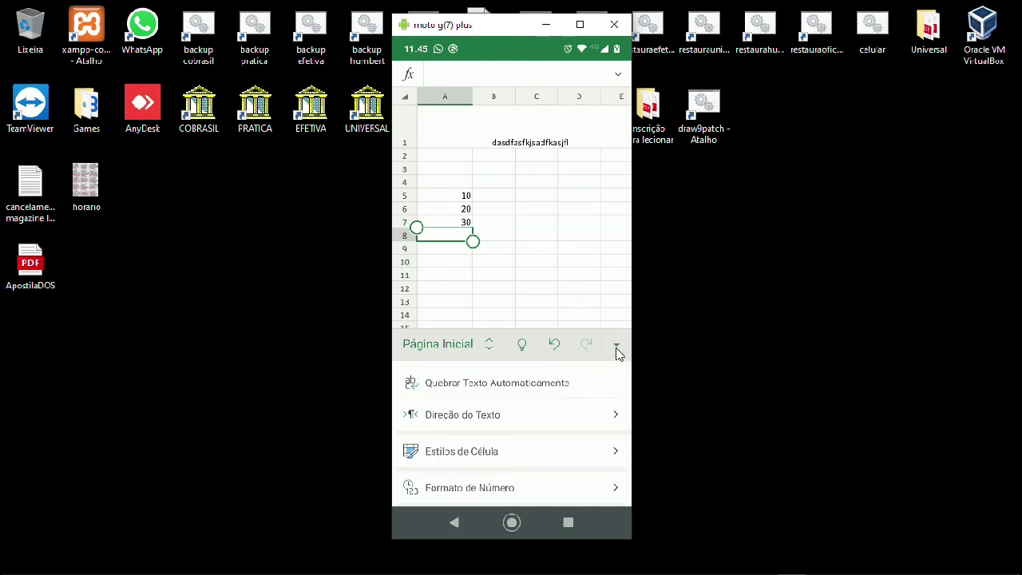
scroll(558, 400, down, 5)
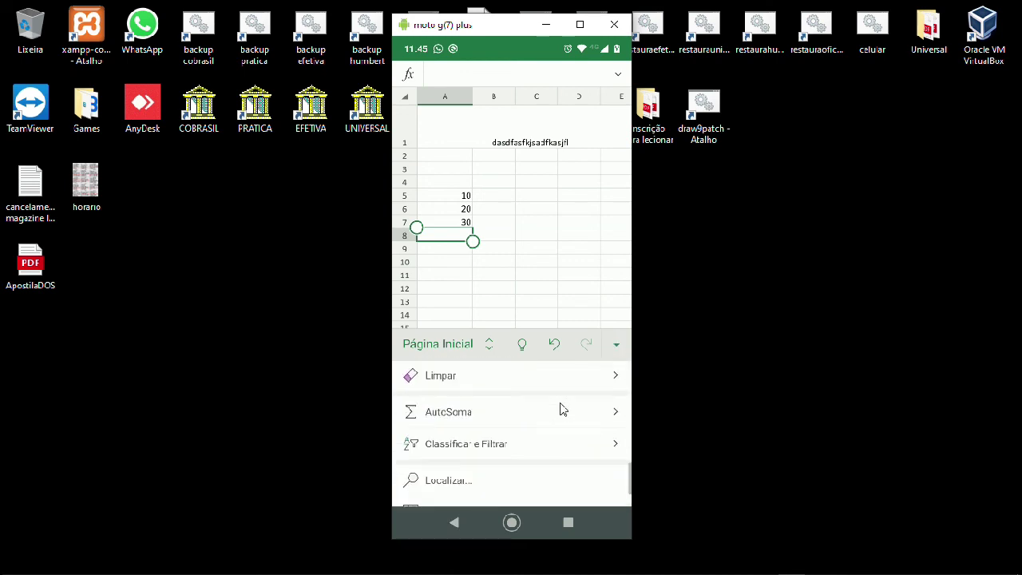
scroll(558, 407, up, 1)
scroll(559, 407, down, 1)
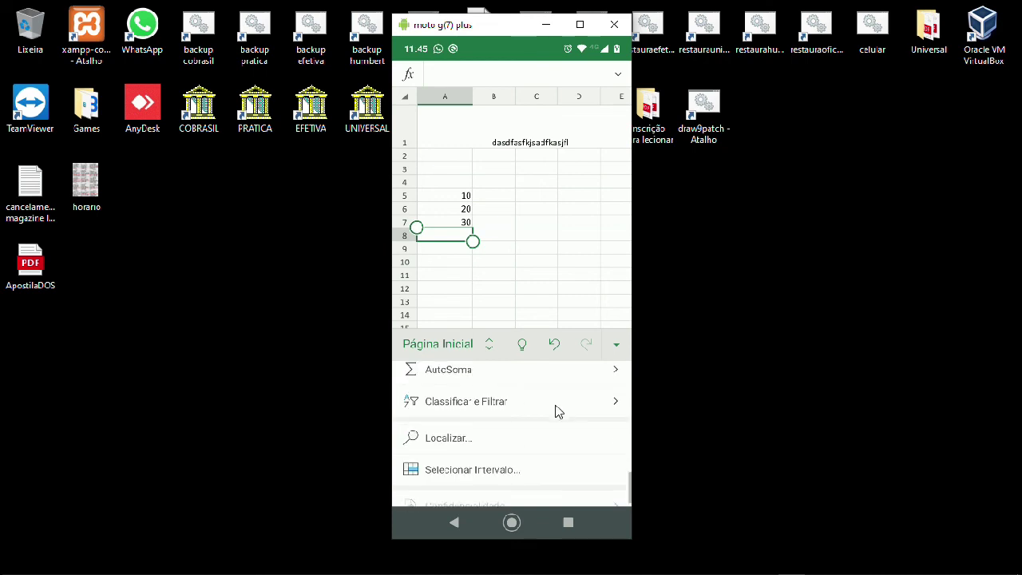
click(450, 371)
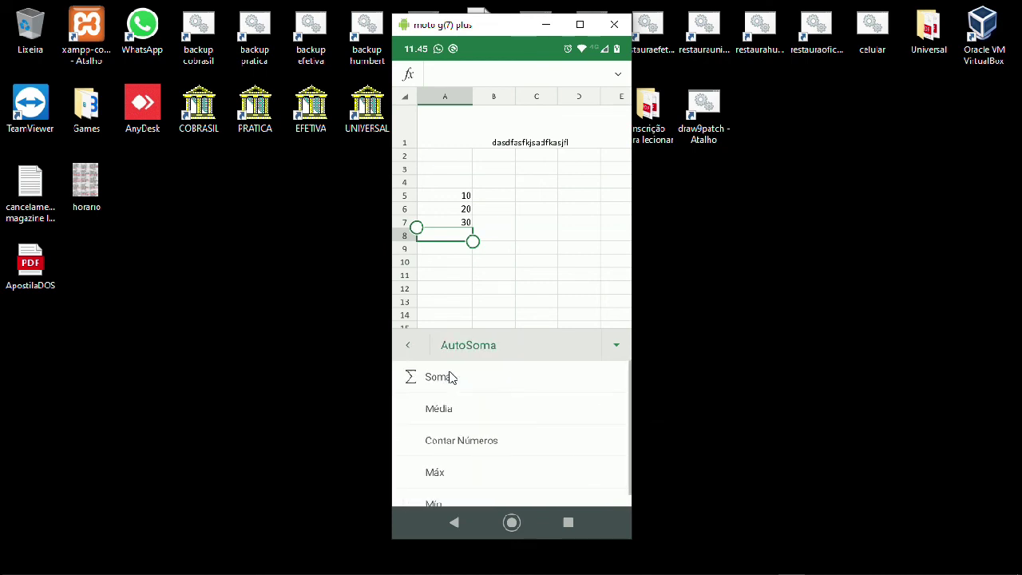
click(450, 388)
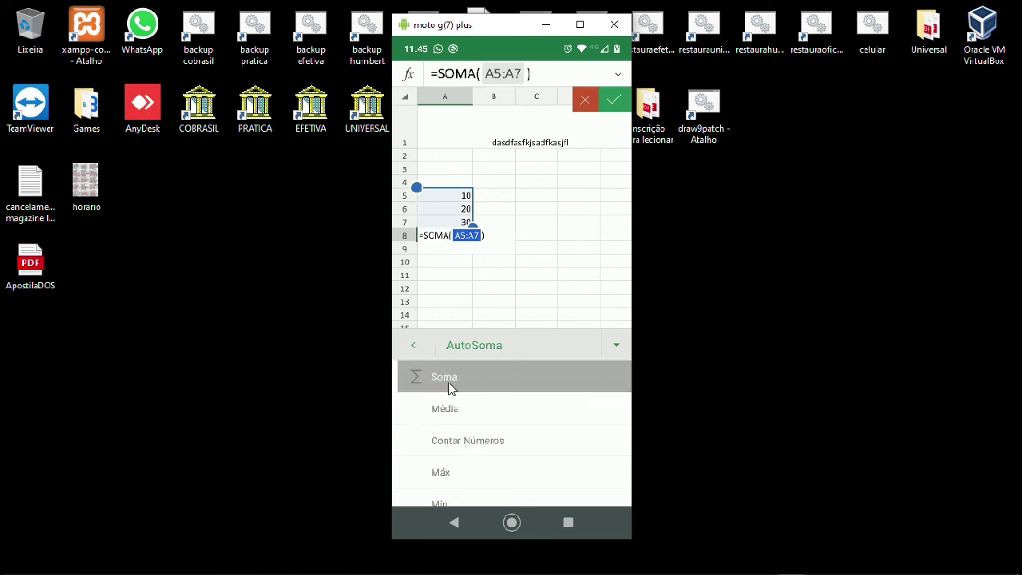
key(Return)
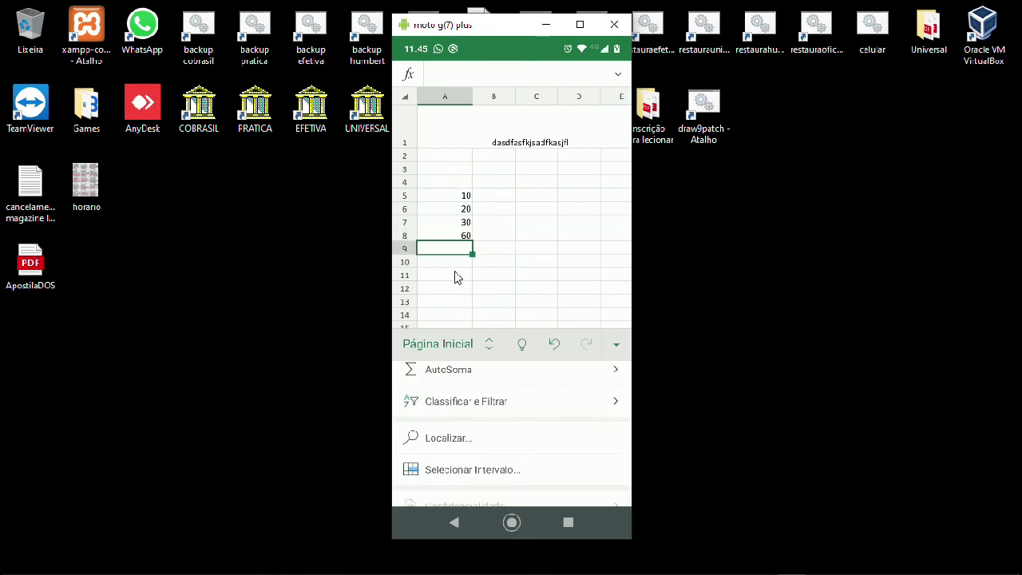
click(451, 237)
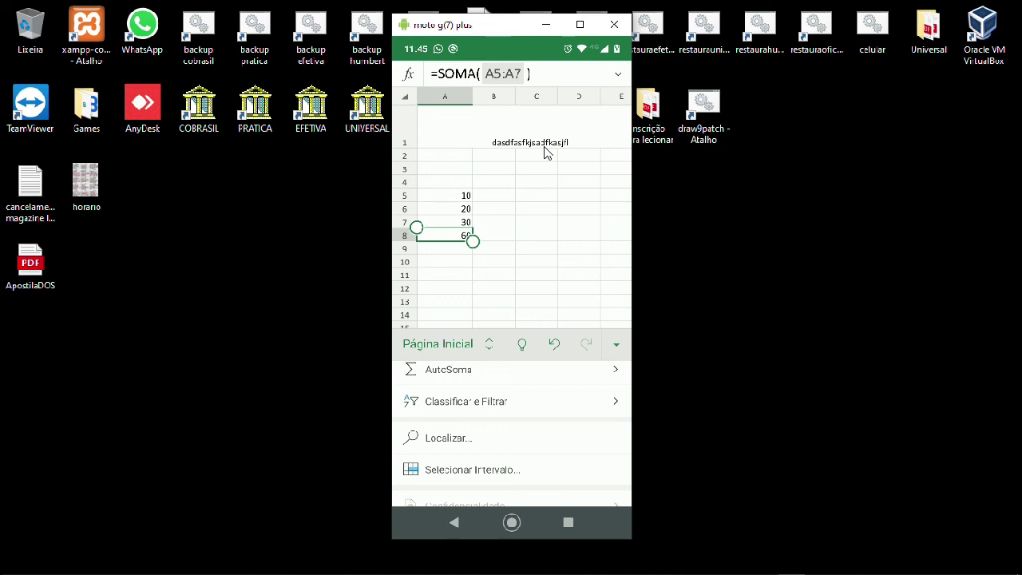
Examine the remaining Página Inicial commands, the list of command categories, and the Inserir options.
click(617, 345)
click(617, 330)
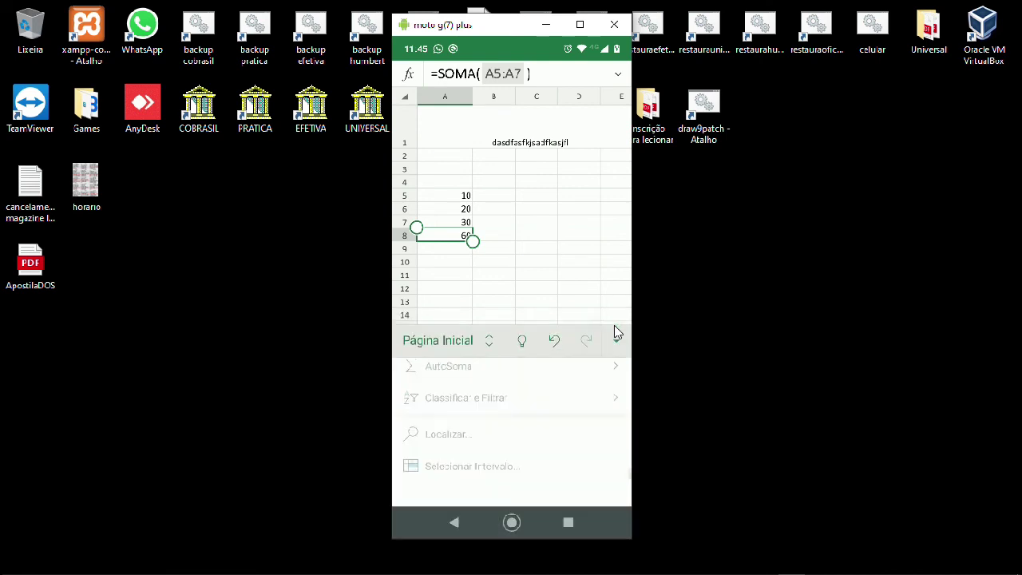
scroll(435, 461, down, 1)
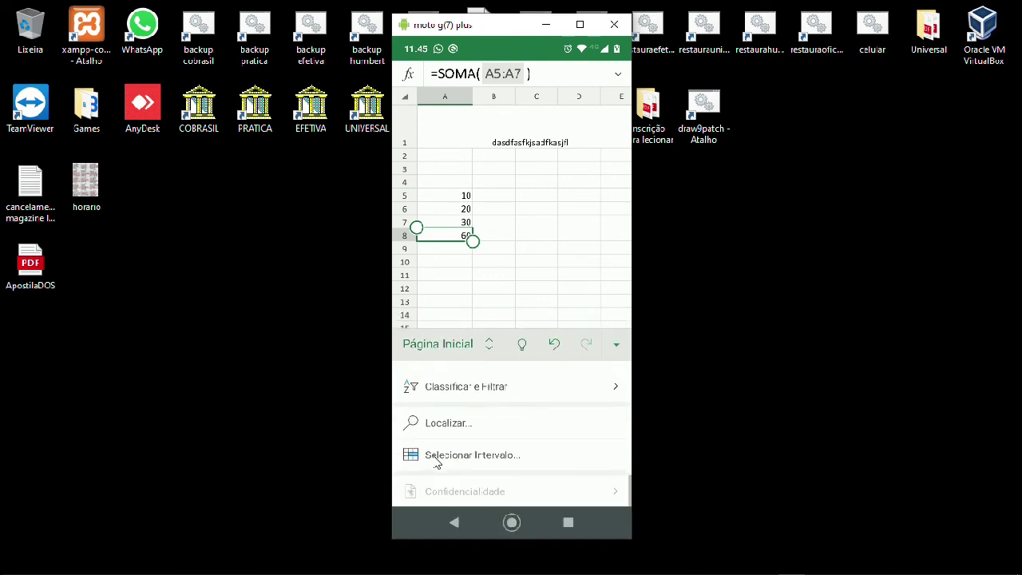
scroll(435, 461, up, 2)
click(485, 352)
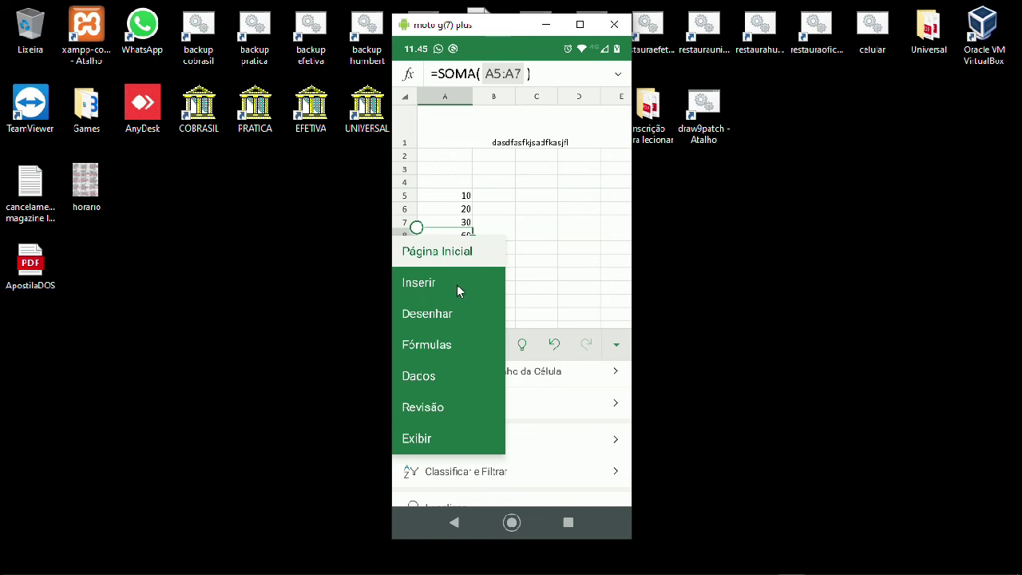
click(548, 271)
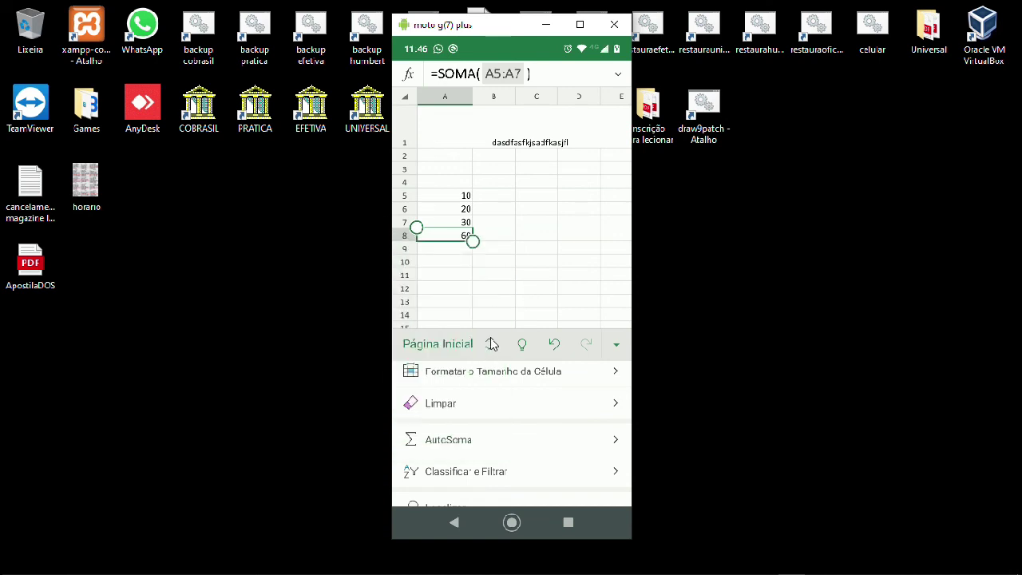
click(491, 344)
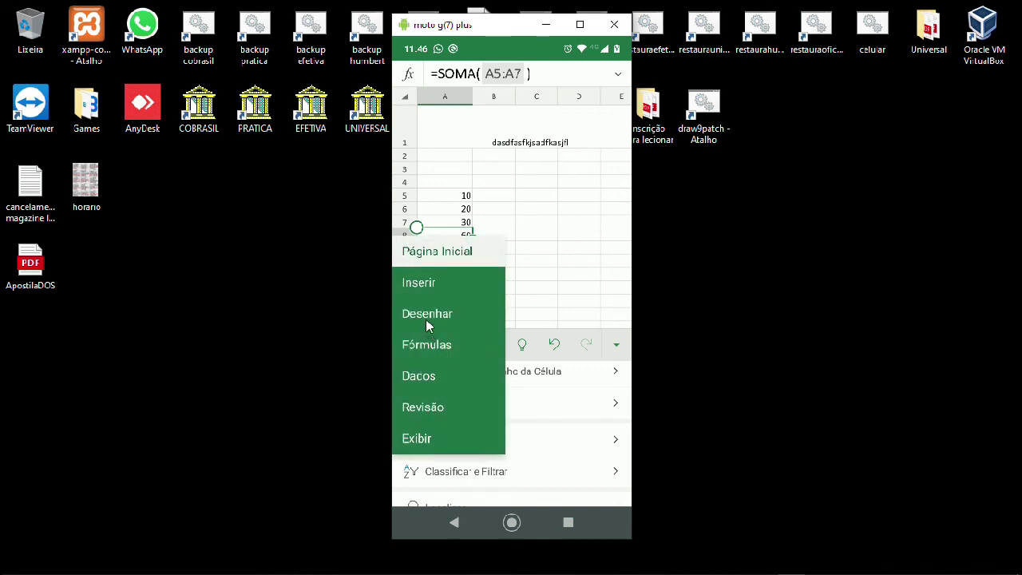
click(423, 284)
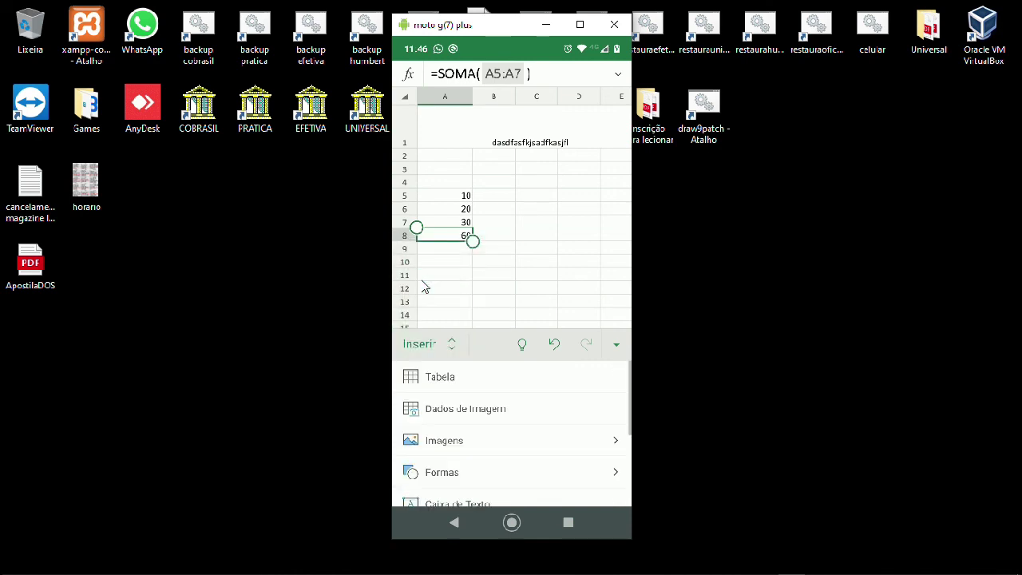
scroll(452, 399, down, 3)
scroll(452, 399, up, 3)
scroll(454, 404, down, 3)
scroll(454, 393, up, 3)
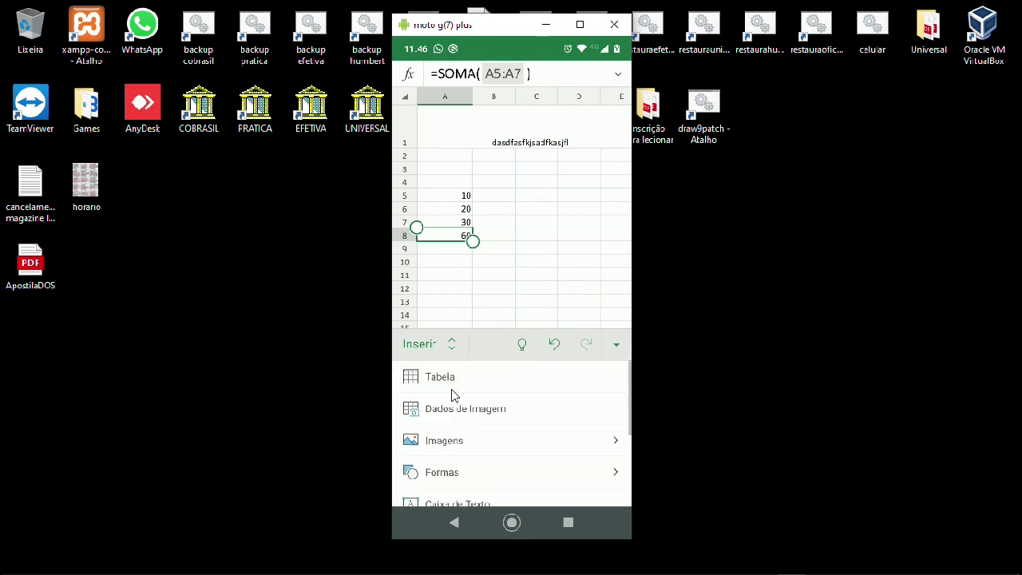
Examine the commands offered under Fórmulas, Dados, Desenhar and Exibir.
click(453, 345)
click(440, 345)
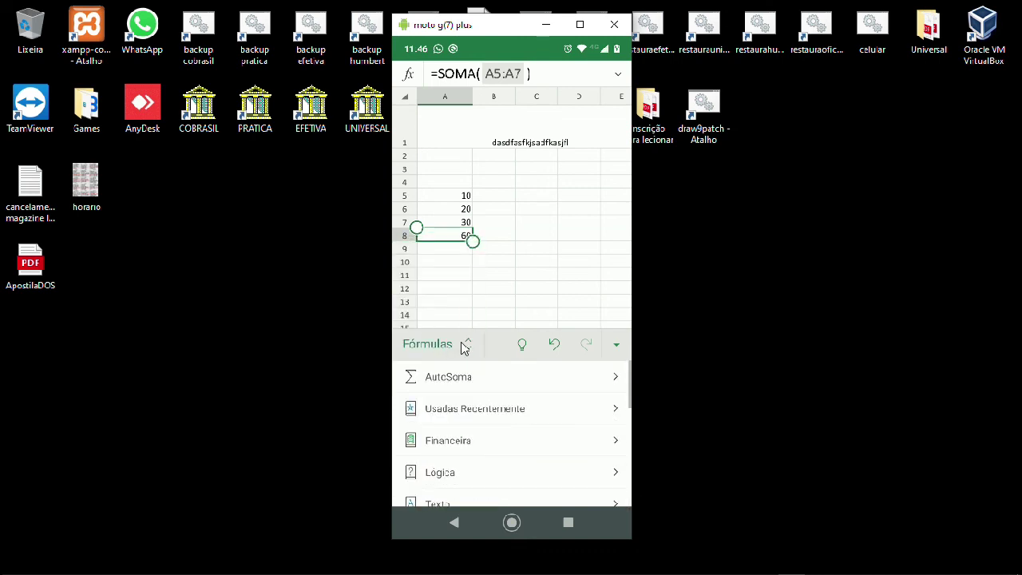
click(464, 346)
click(426, 377)
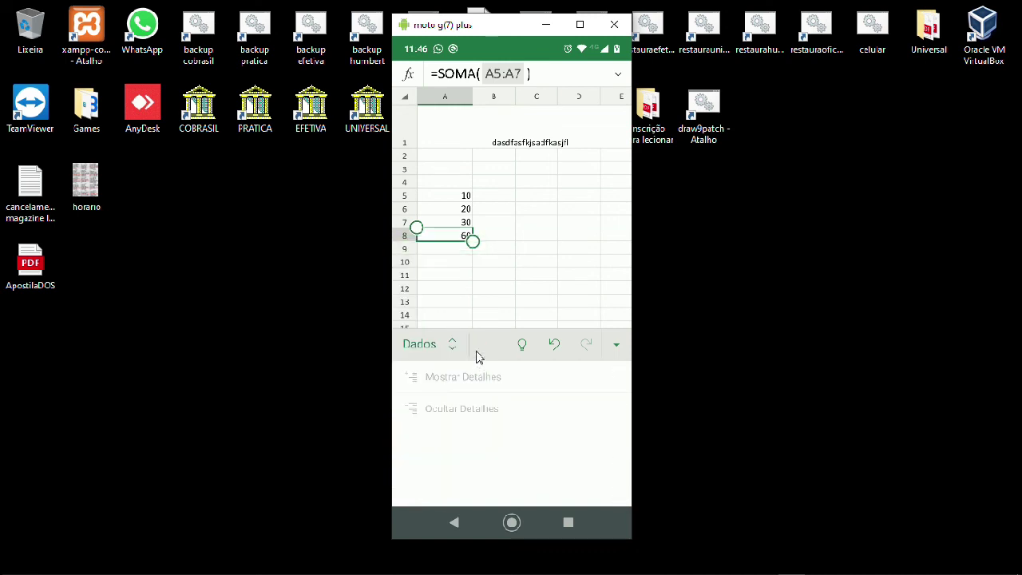
click(453, 346)
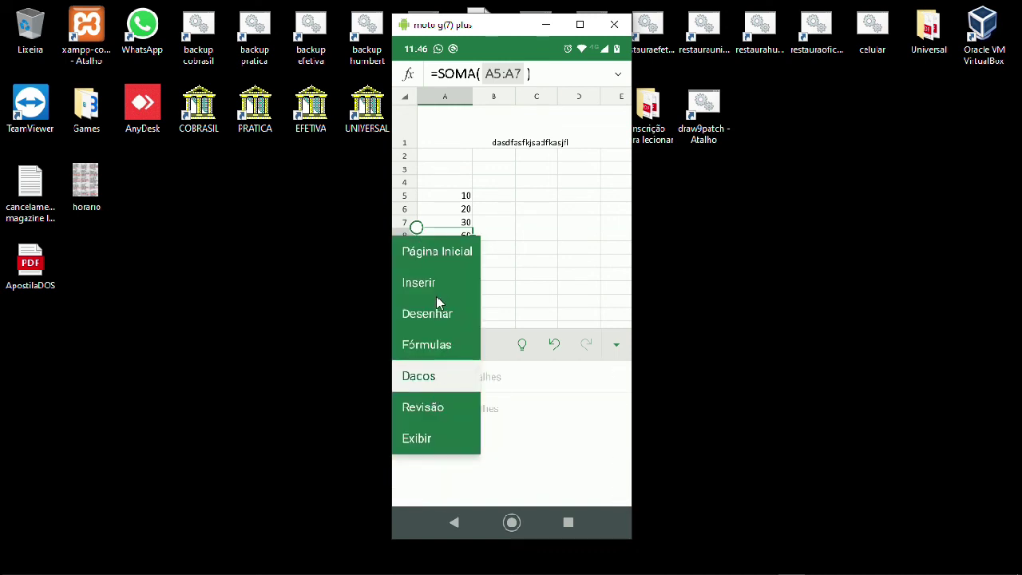
click(434, 313)
click(464, 348)
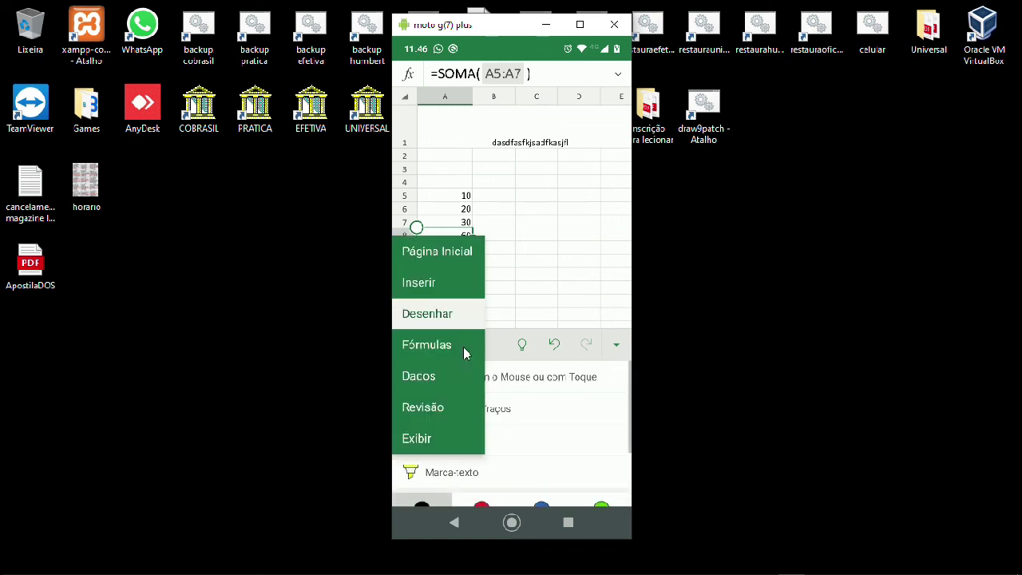
click(423, 436)
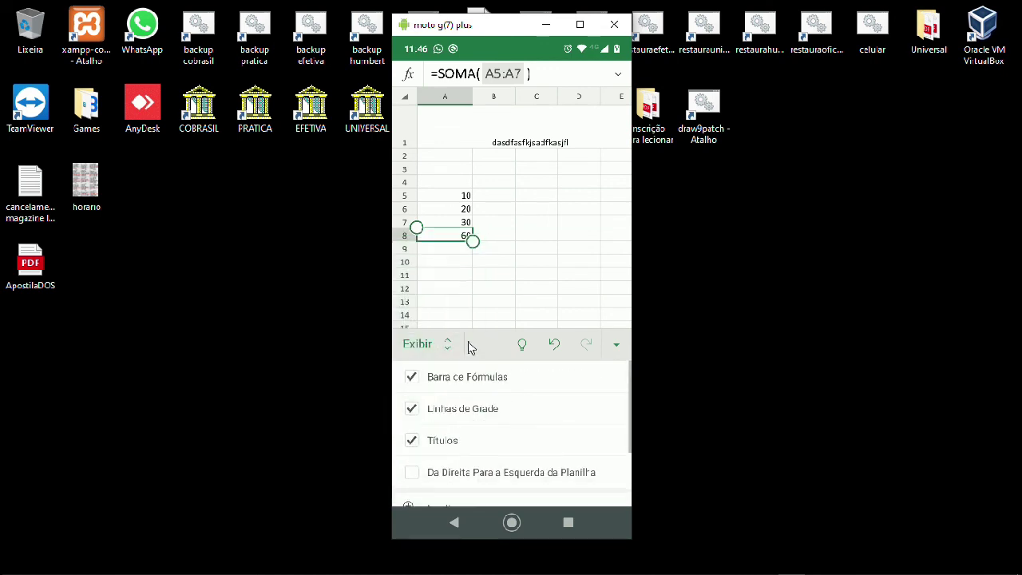
Try adding one decimal place to cell A8 and removing it again.
click(619, 345)
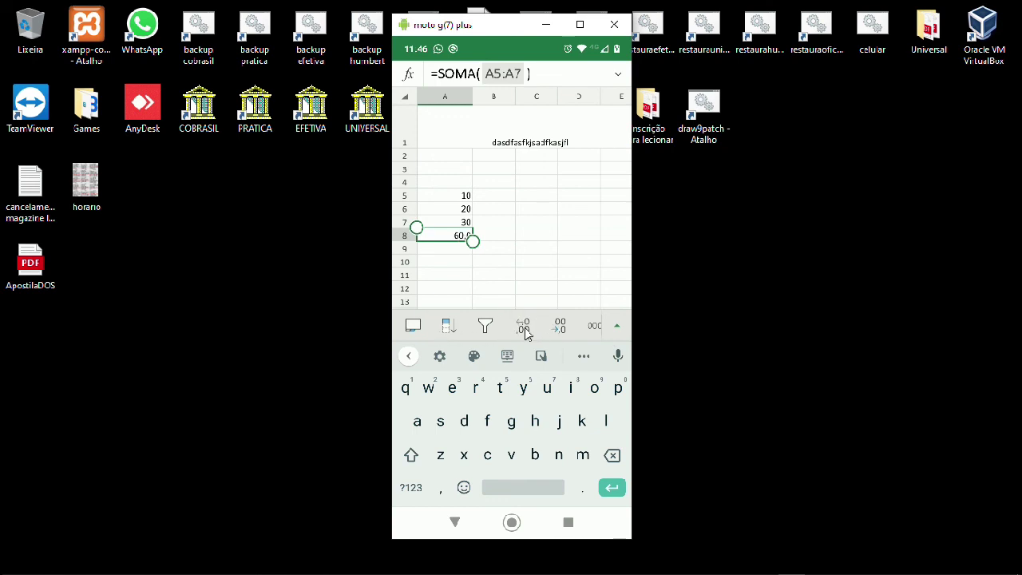
click(553, 328)
Fill cell A8 with the lightest orange theme colour and keep that cell selected.
drag(577, 327, 445, 342)
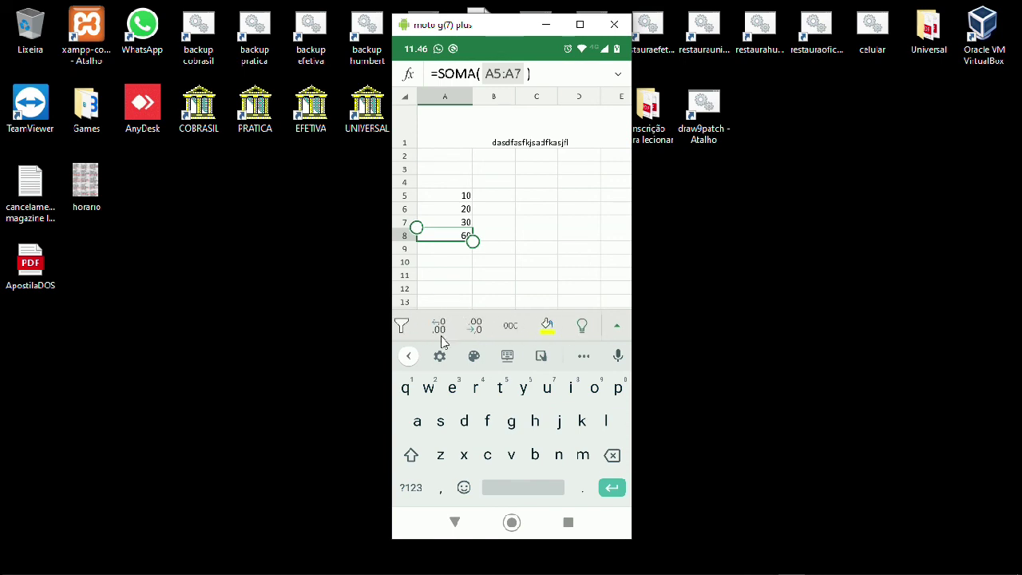
click(546, 327)
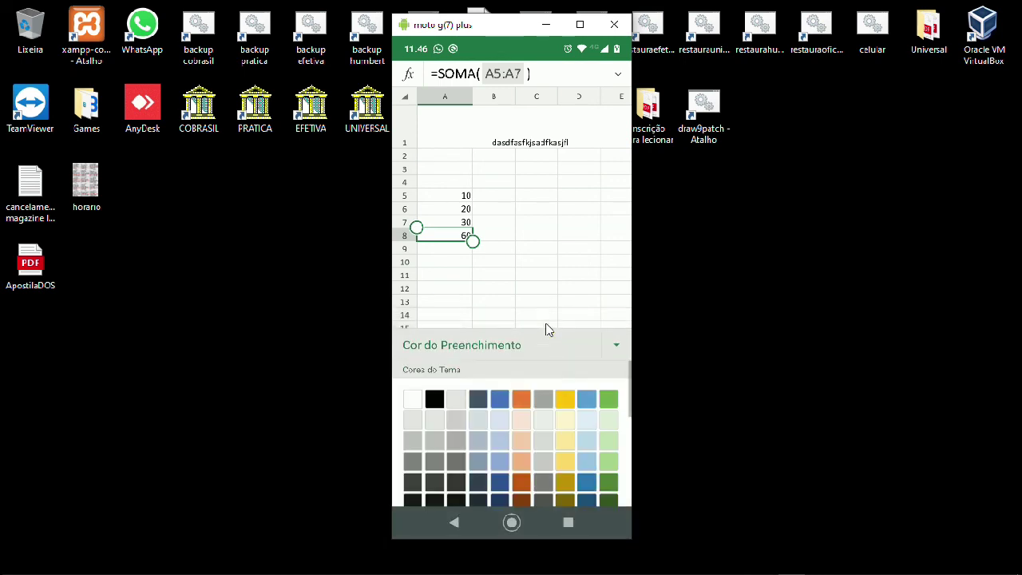
click(520, 427)
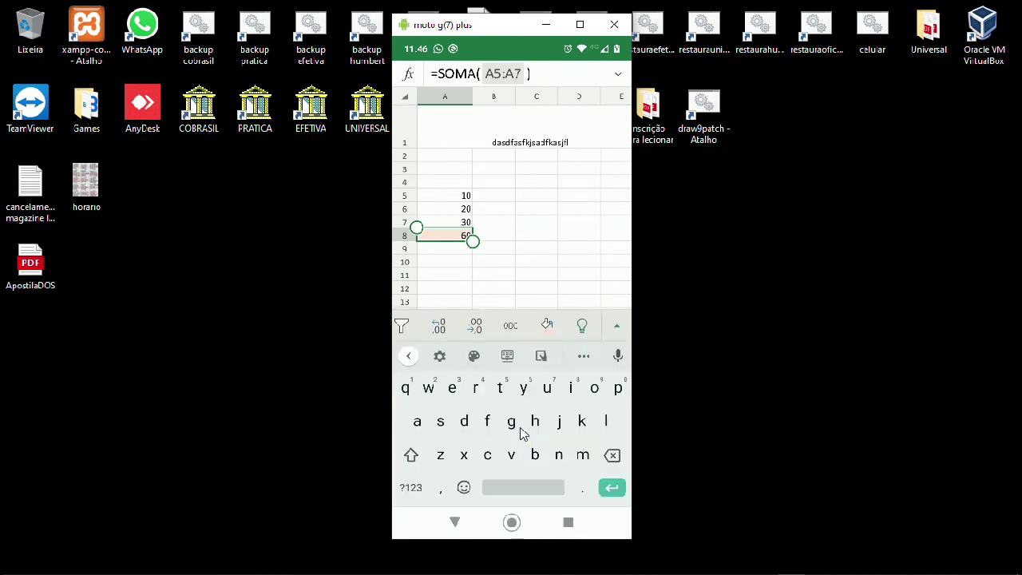
drag(495, 331, 559, 332)
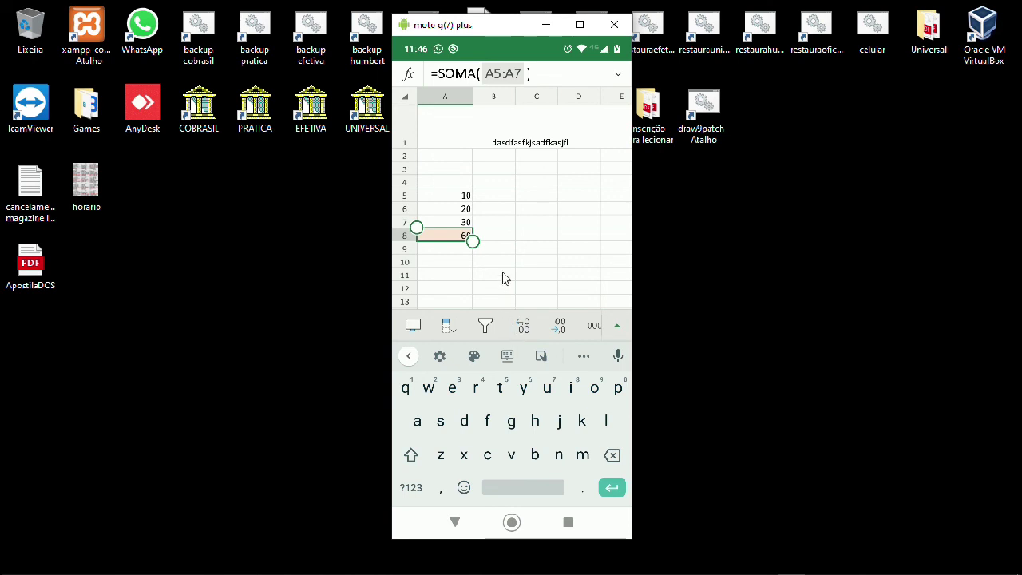
key(Return)
click(446, 237)
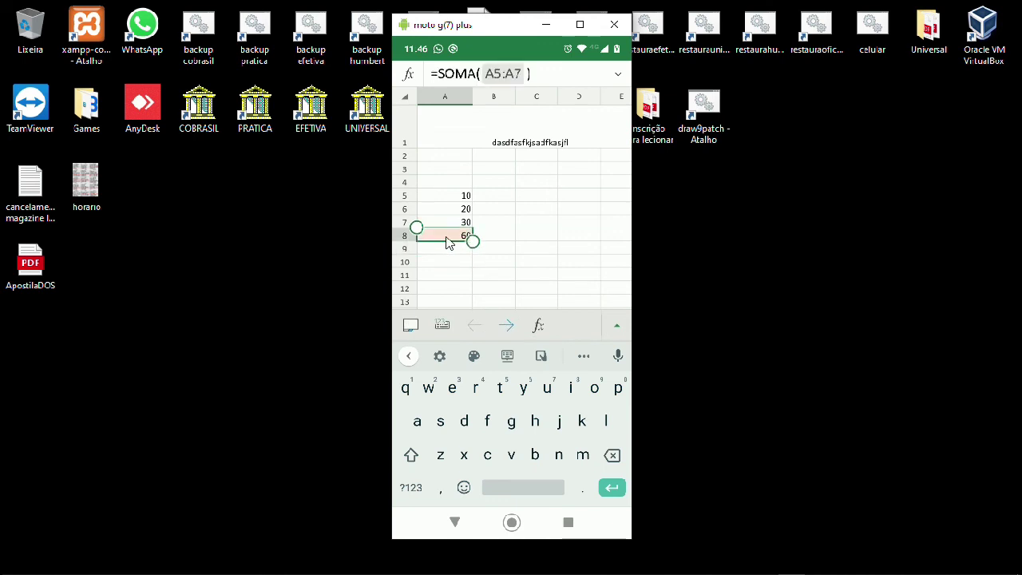
Switch to the MaquinaAluno virtual machine to view the Excel 2013 workbook, and return to the phone's spreadsheet.
mouse_move(938, 570)
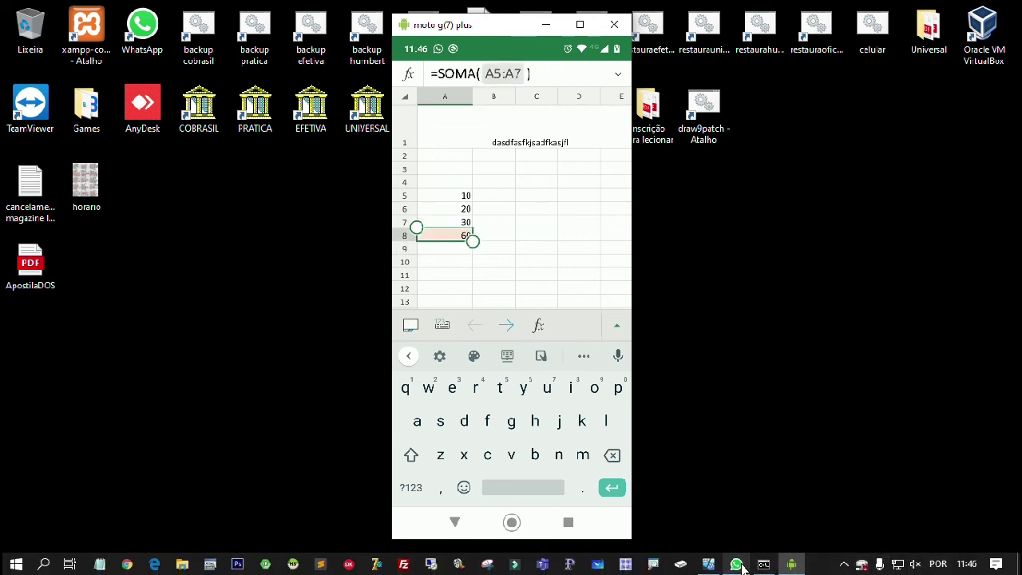
mouse_move(715, 568)
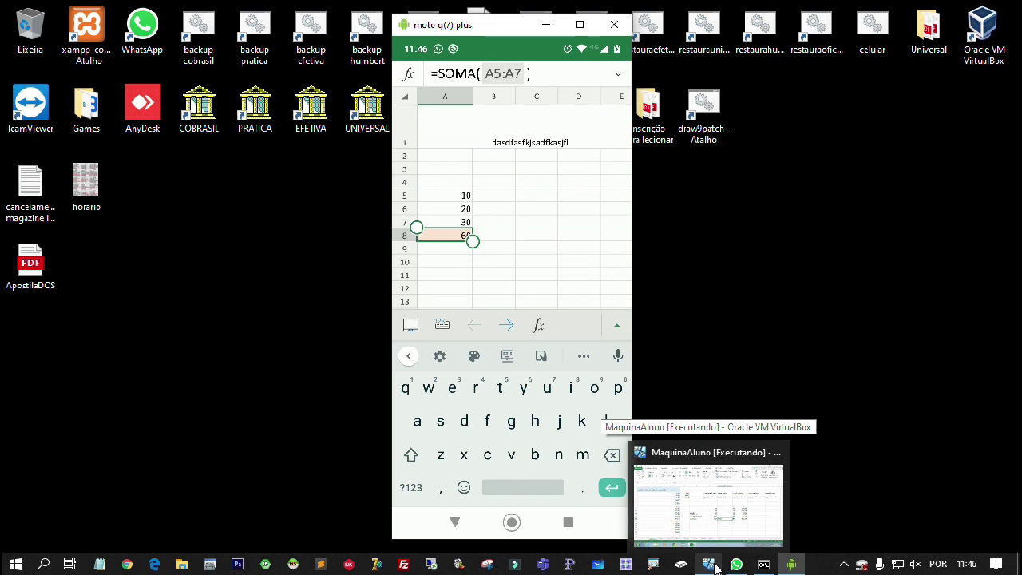
click(716, 569)
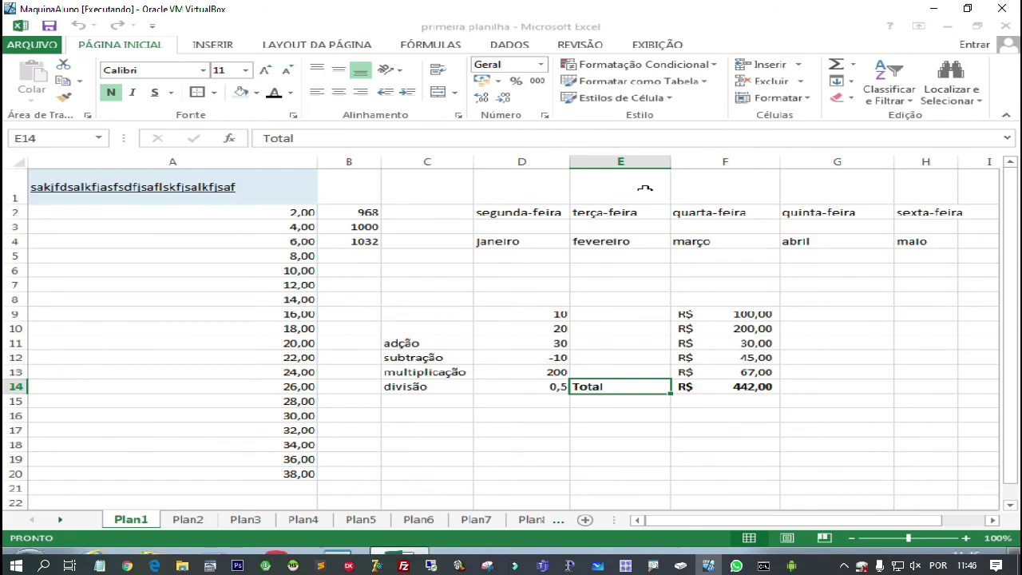
click(933, 8)
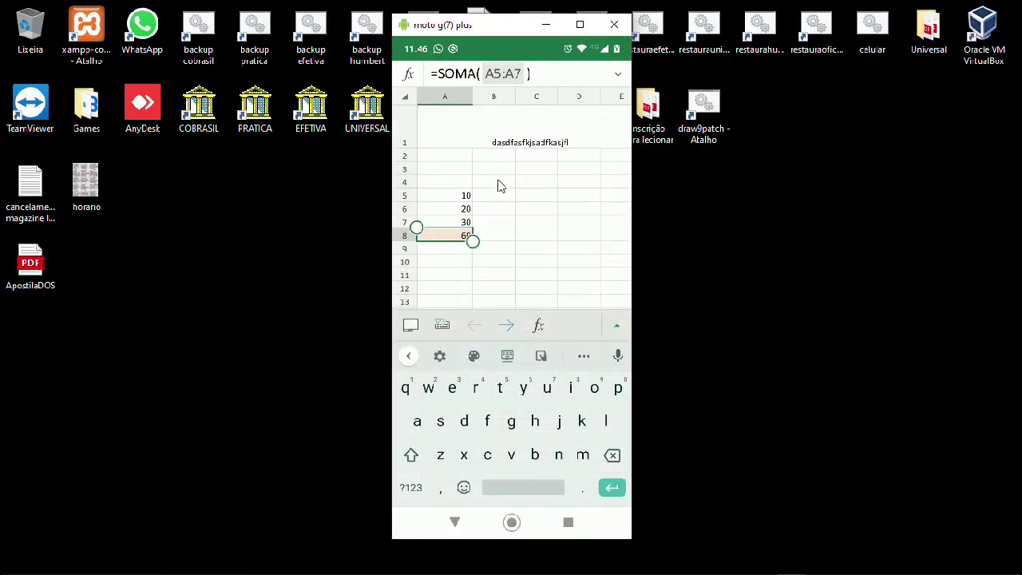